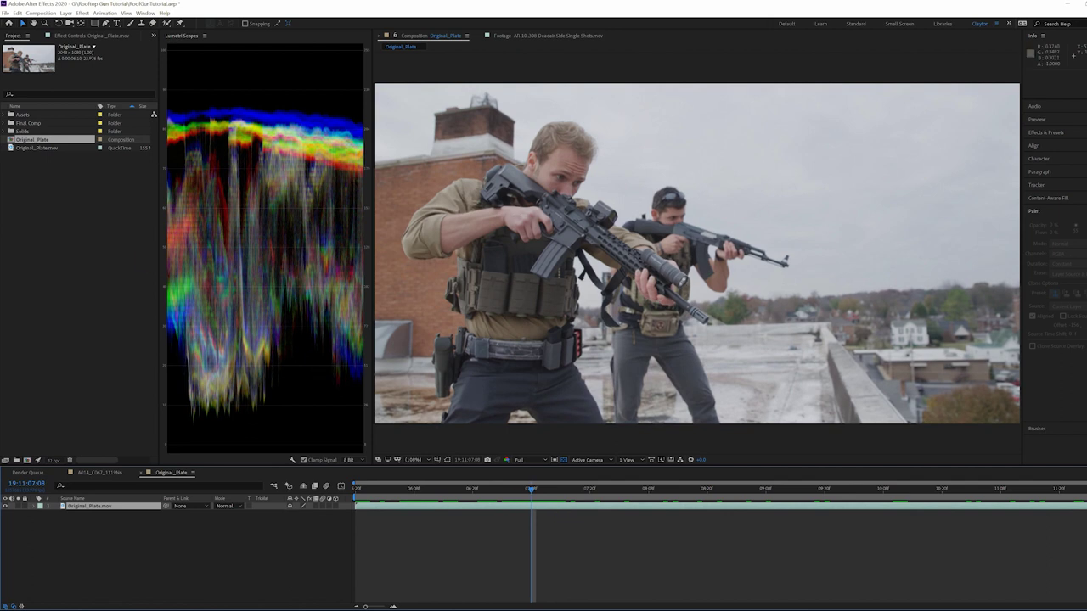
# Add the JB Side Continuous 1.mov clip from the Assets folder above the Original_Plate layer, starting at the current frame.
pyautogui.click(5, 116)
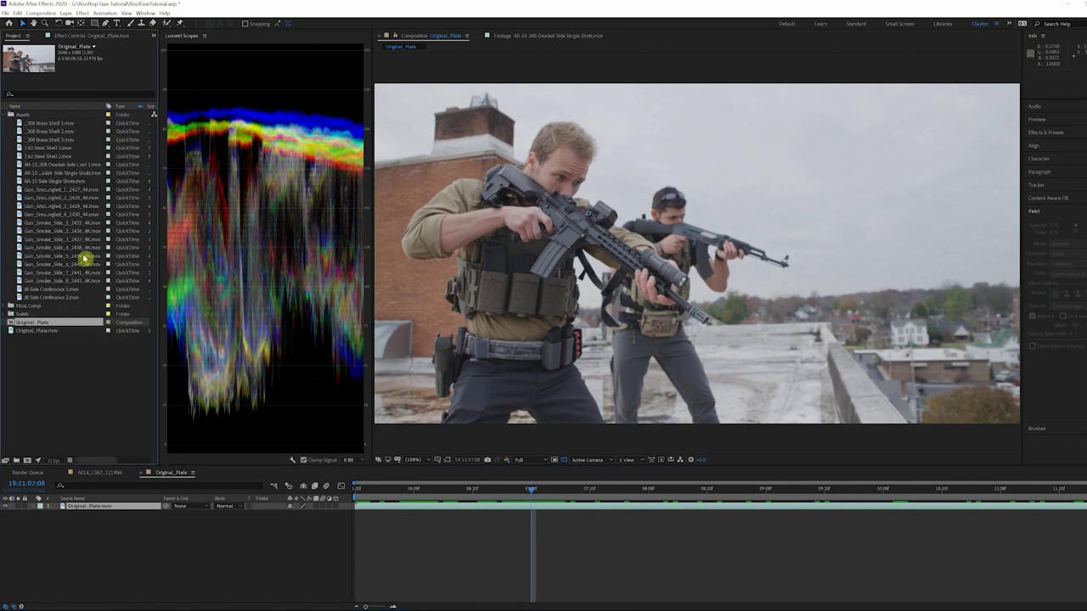
pyautogui.moveTo(54, 291); pyautogui.dragTo(121, 410)
pyautogui.moveTo(108, 499); pyautogui.dragTo(536, 512)
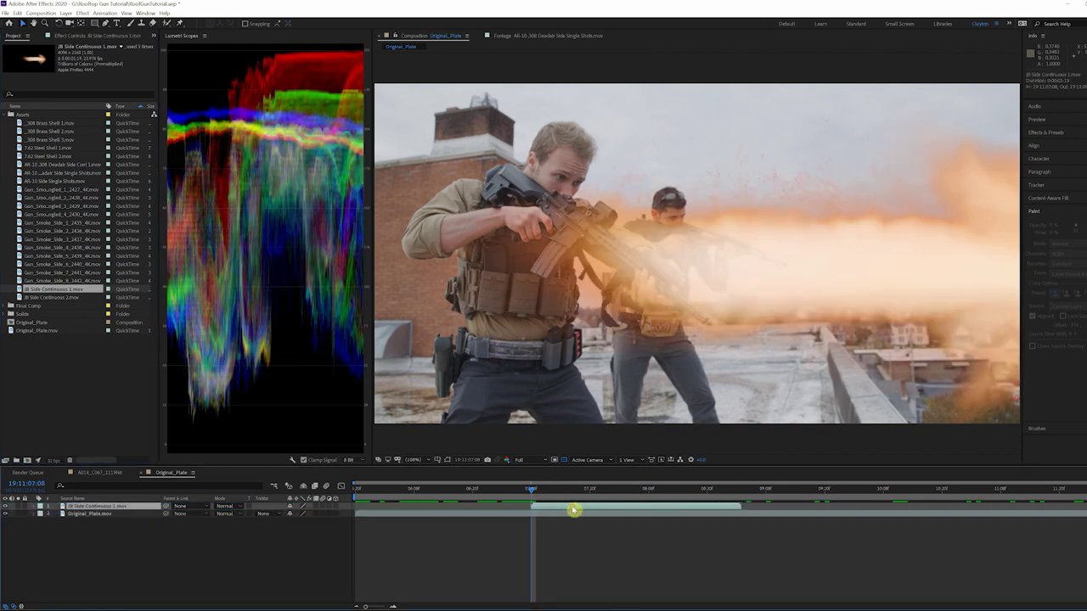
# Scale down the muzzle flash, place it at the front rifle's muzzle and angle it in line with the barrel.
pyautogui.press('s')
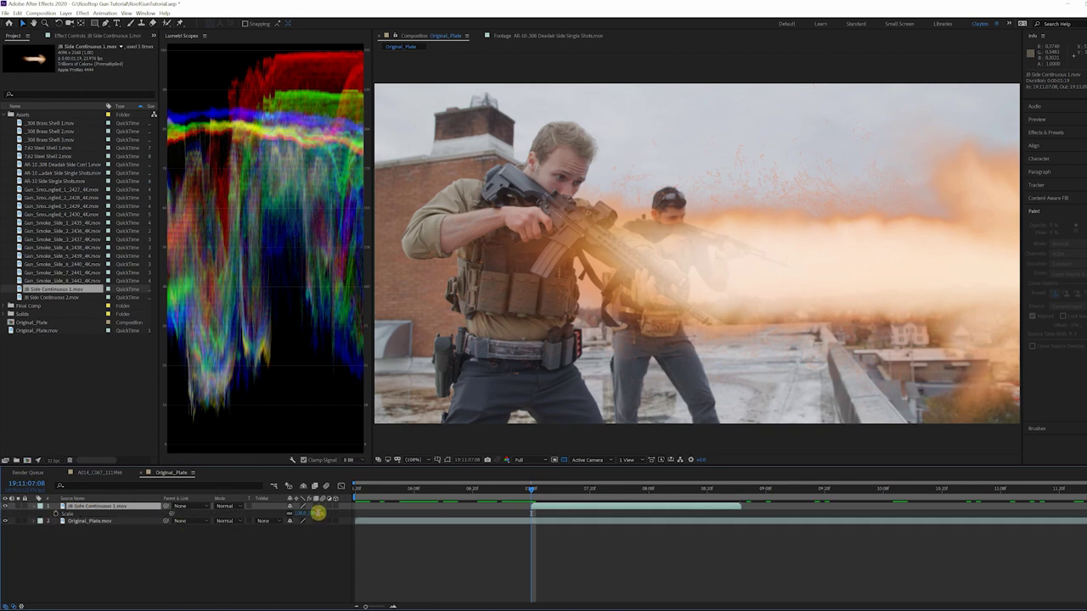
pyautogui.press('Return')
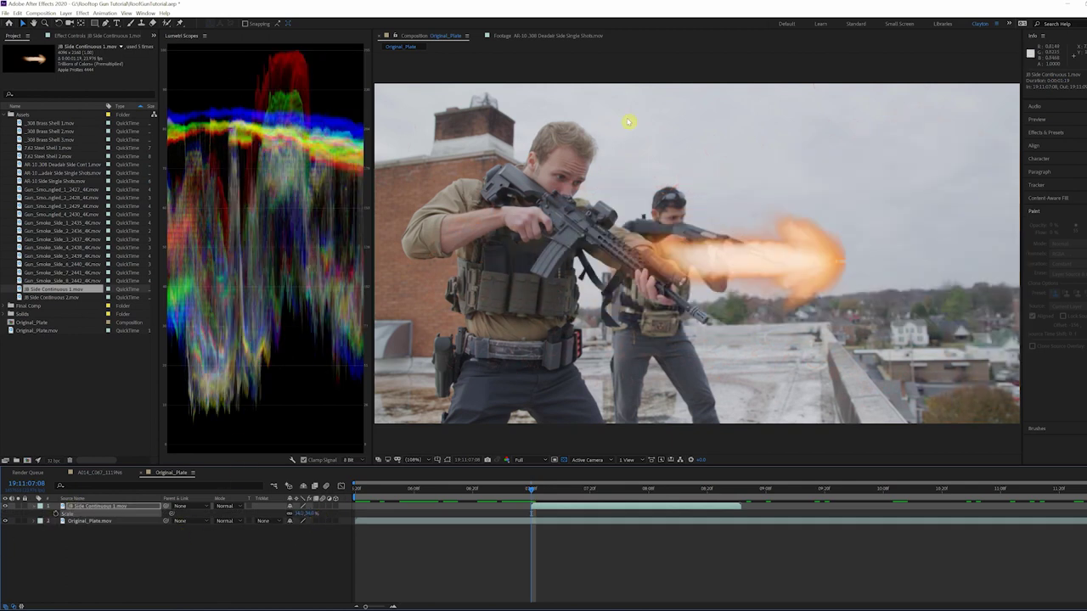
pyautogui.moveTo(823, 264); pyautogui.dragTo(711, 320)
pyautogui.press('v')
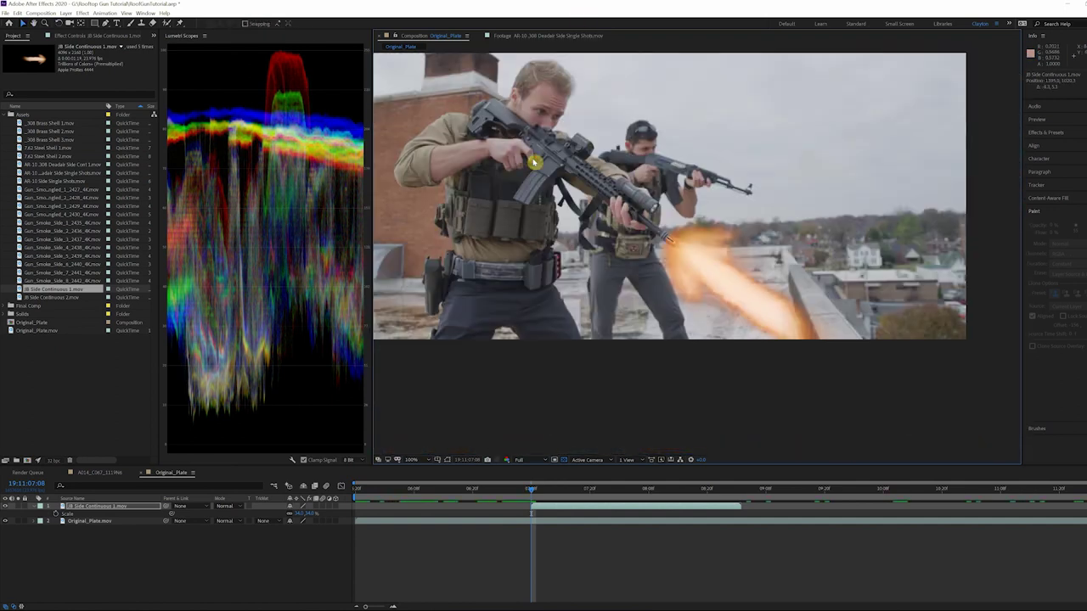
# Set the muzzle flash layer's blending mode to Screen.
pyautogui.hotkey('shift', '/')
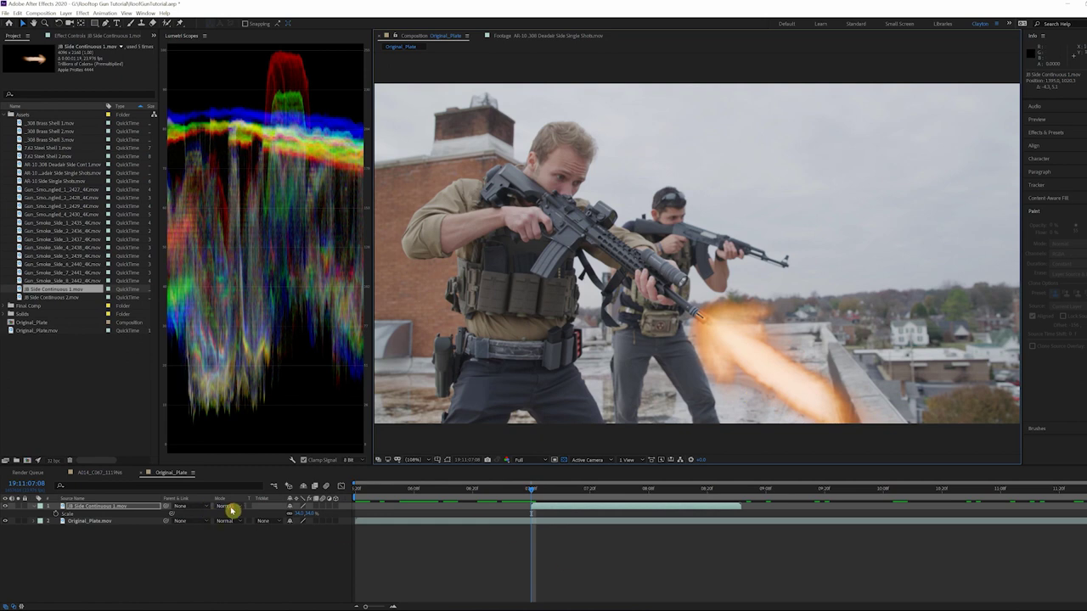
pyautogui.click(227, 506)
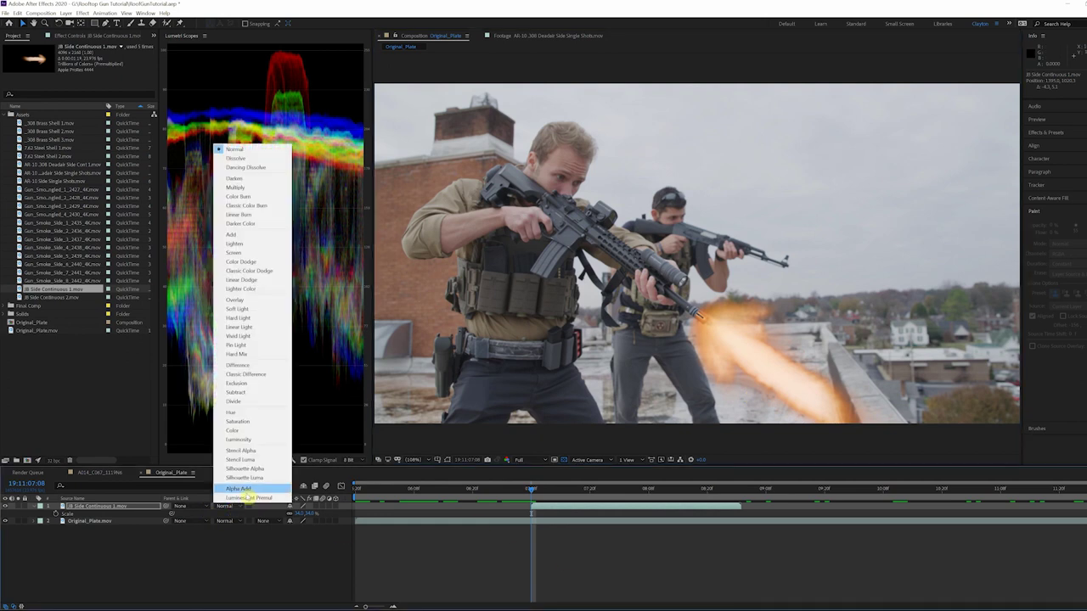
pyautogui.click(239, 254)
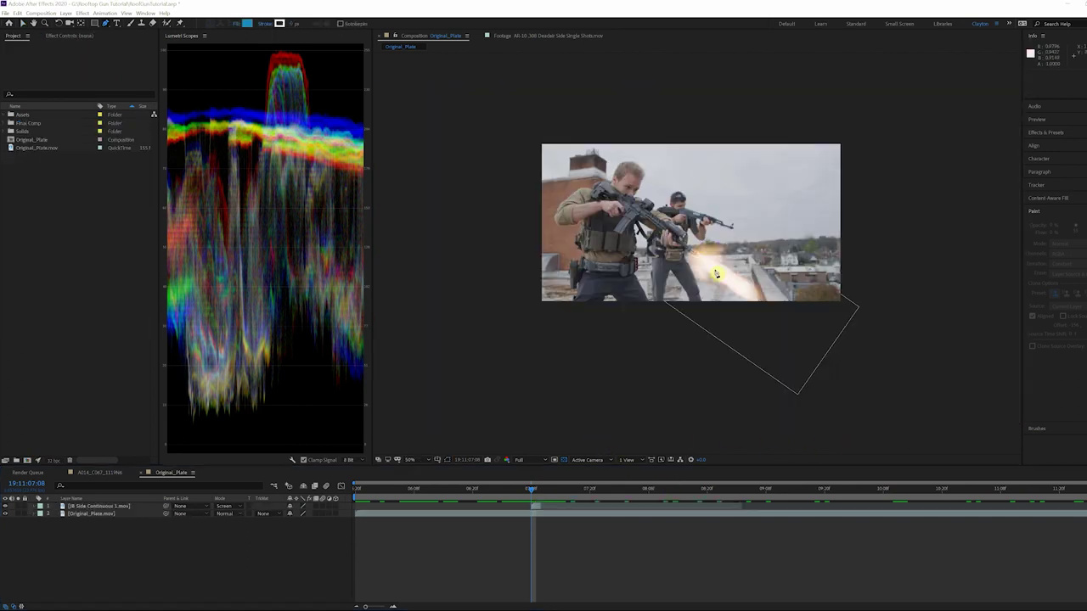
# Create a new adjustment layer above the muzzle flash and name it Gun Tip Lighting.
pyautogui.scroll(7, 709, 252)
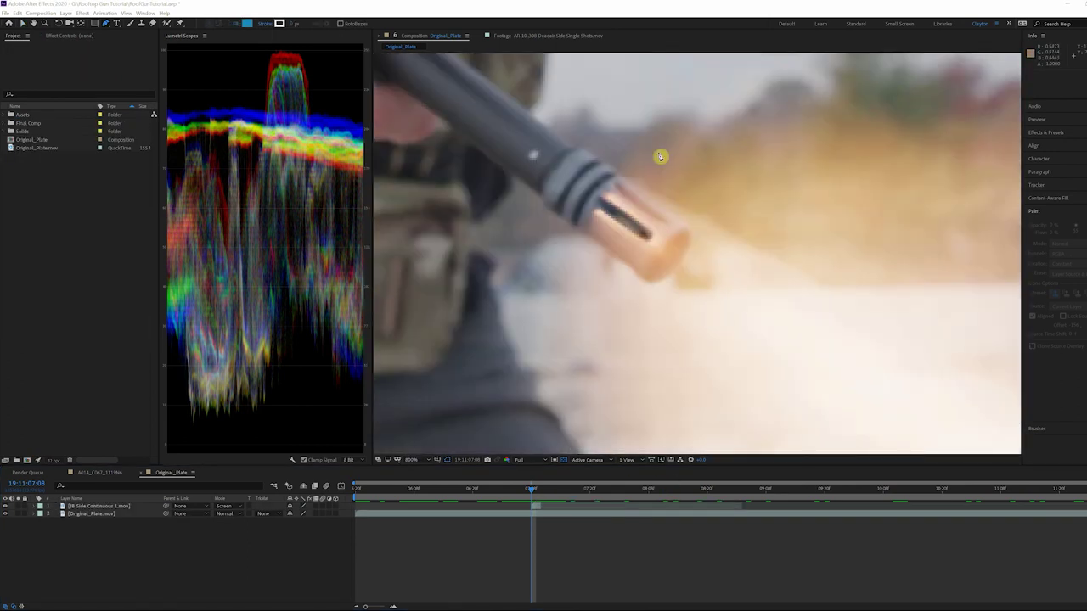
pyautogui.click(65, 13)
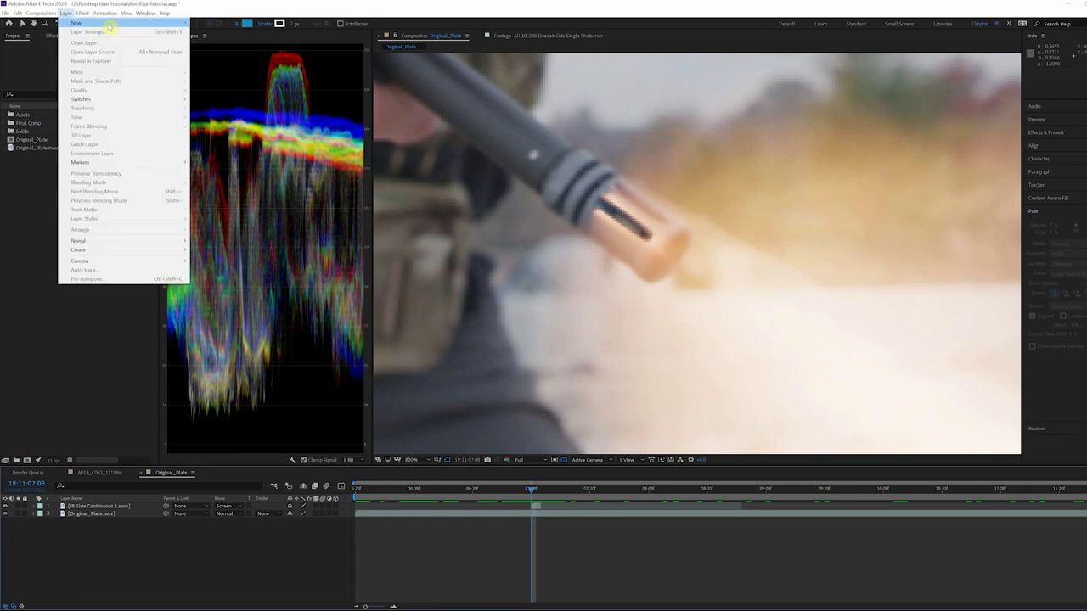
pyautogui.moveTo(118, 23)
pyautogui.click(241, 77)
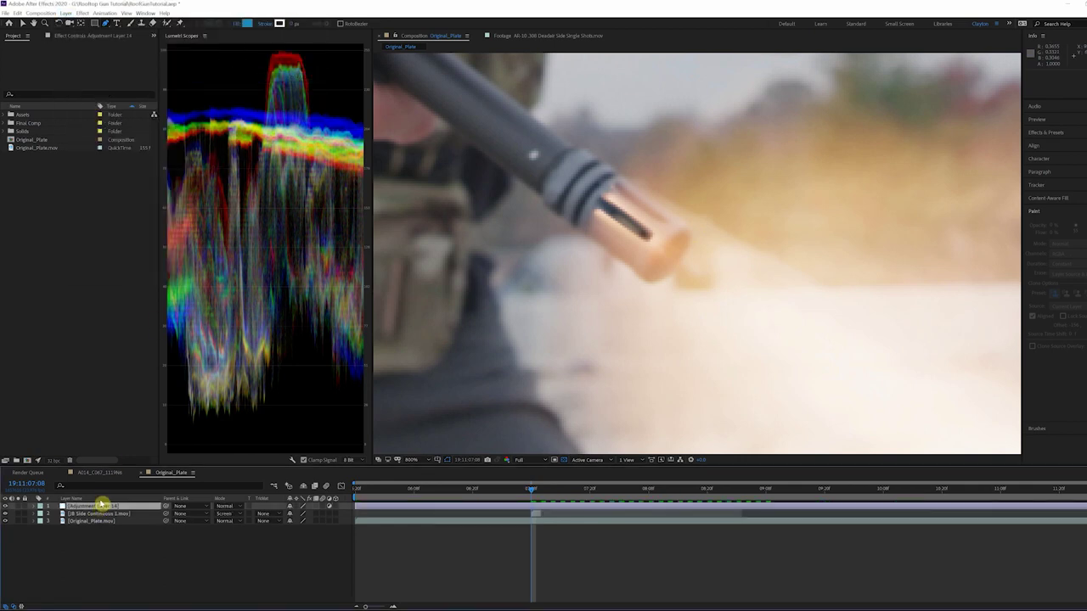
pyautogui.write('Gun Tip Lighting')
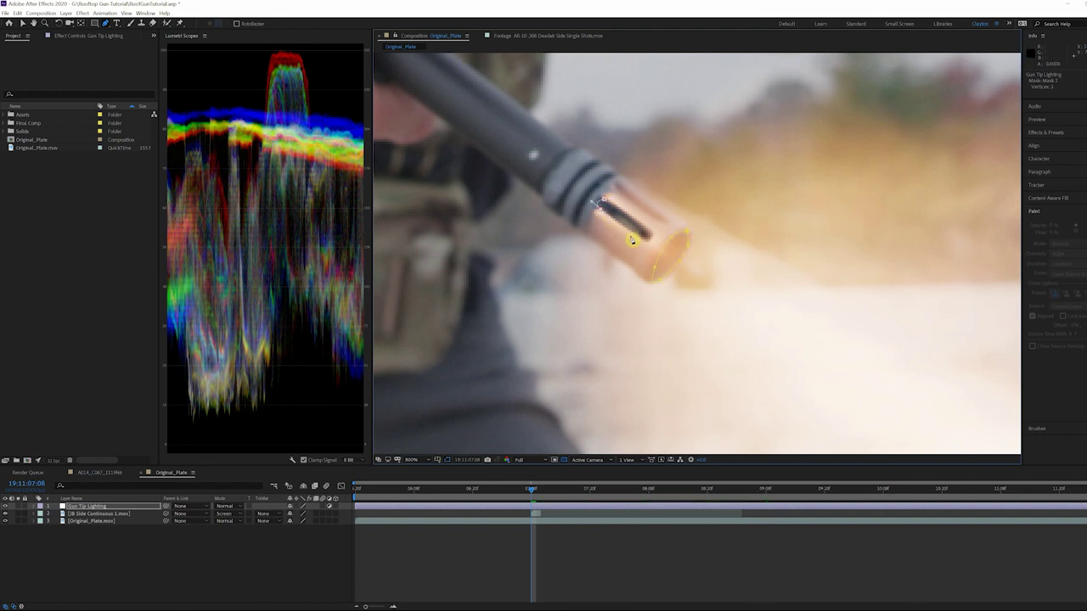
# Apply a Brightness & Contrast effect to the Gun Tip Lighting layer.
pyautogui.click(81, 12)
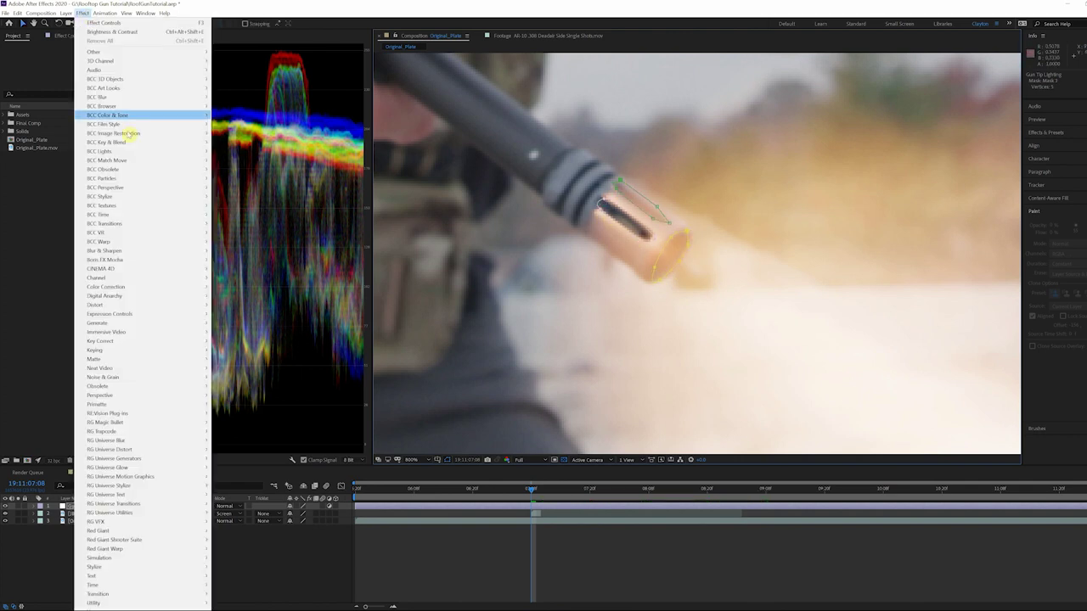
pyautogui.moveTo(145, 284)
pyautogui.click(246, 345)
# Feather the Gun Tip Lighting masks by 3 pixels for Mask 1 and 2 pixels for Masks 2 and 3.
pyautogui.press('f')
pyautogui.click(298, 522)
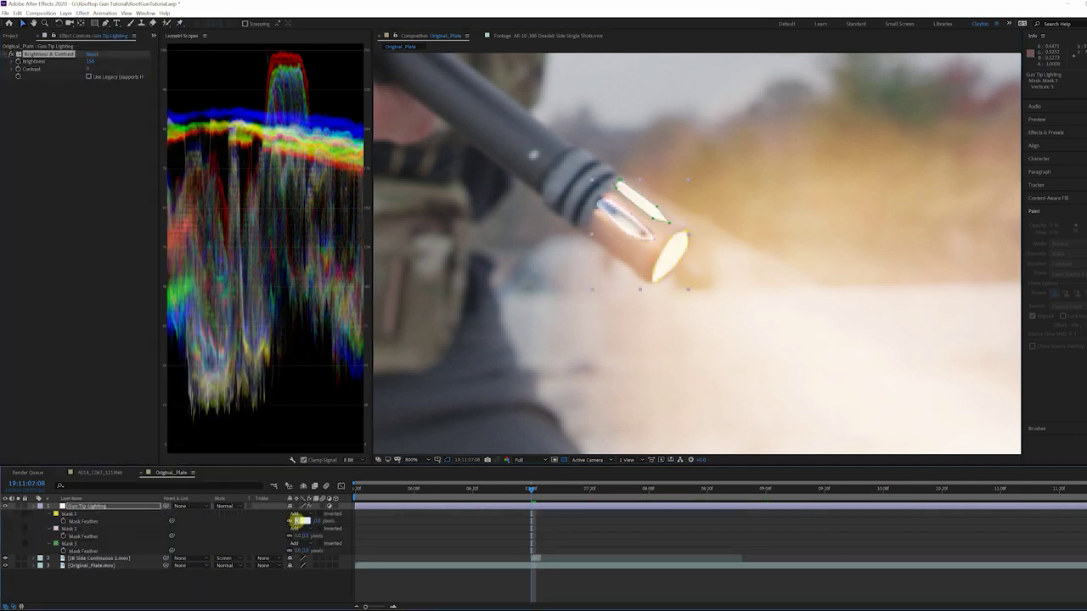
pyautogui.write('3')
pyautogui.press('Return')
pyautogui.click(298, 536)
pyautogui.write('2')
pyautogui.press('Return')
pyautogui.click(298, 551)
pyautogui.write('2')
pyautogui.press('Return')
# Add a Curves effect to the Gun Tip Lighting layer and raise its red channel steeply.
pyautogui.click(447, 459)
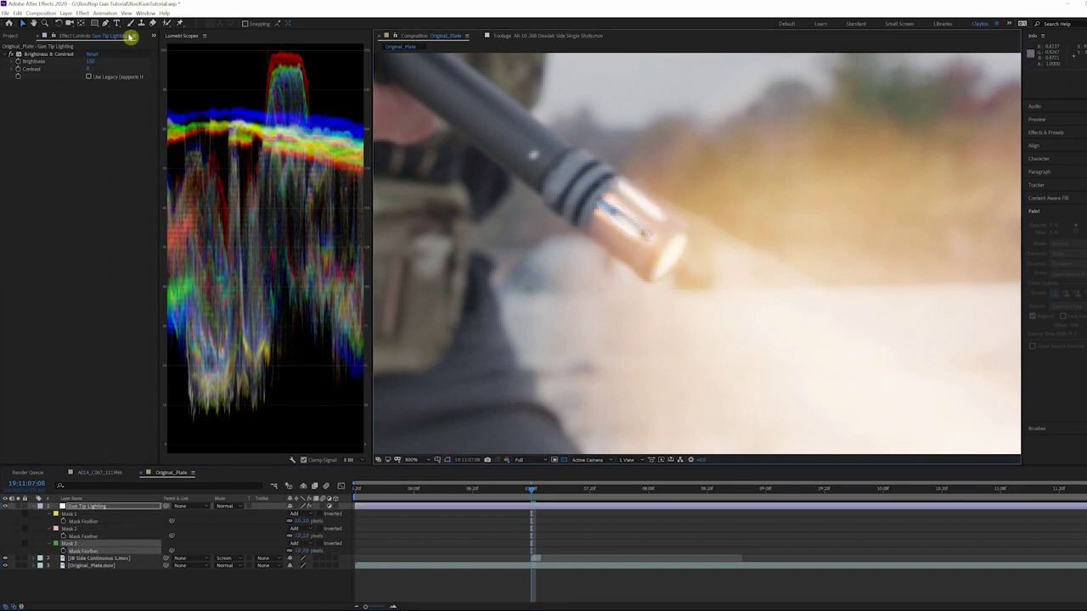
pyautogui.click(448, 459)
pyautogui.click(235, 448)
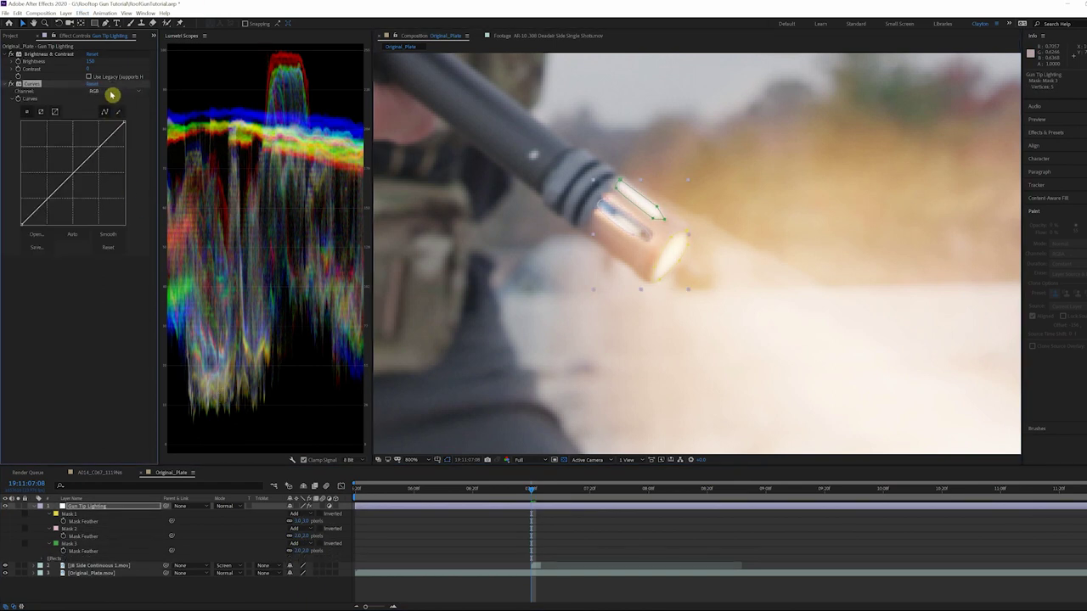
pyautogui.click(110, 92)
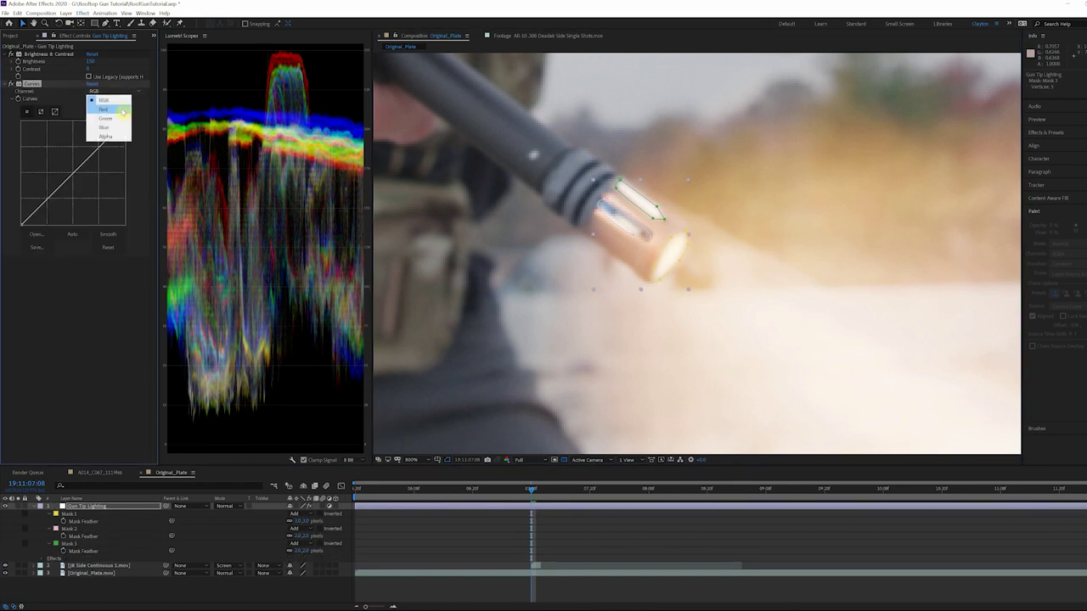
pyautogui.click(109, 103)
pyautogui.moveTo(100, 149); pyautogui.dragTo(66, 138)
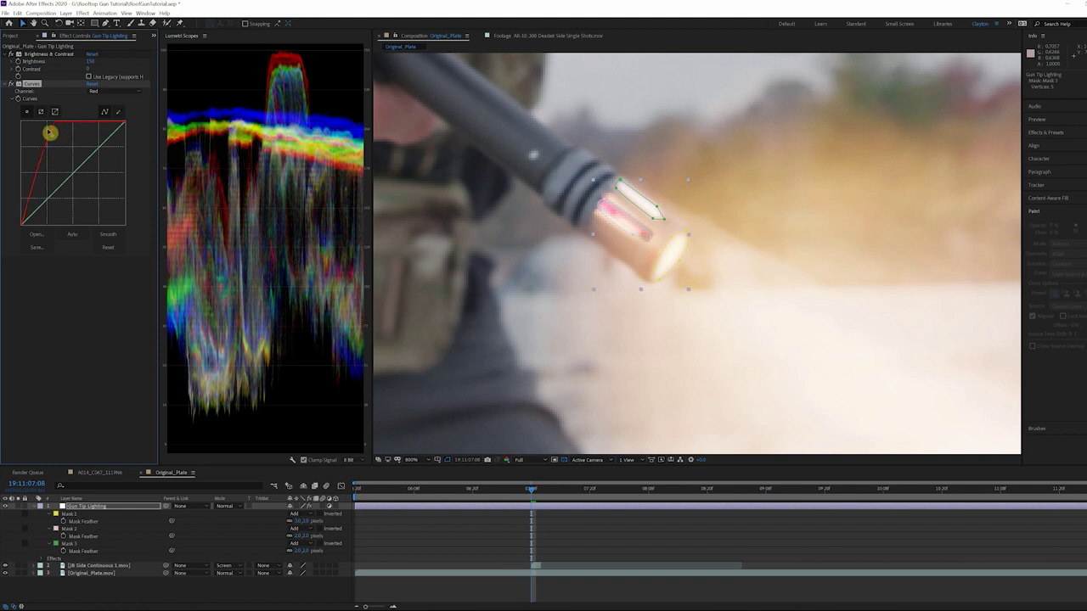
# Add a Tint effect to the Gun Tip Lighting layer and map white to the orange FF7313.
pyautogui.click(82, 13)
pyautogui.click(260, 565)
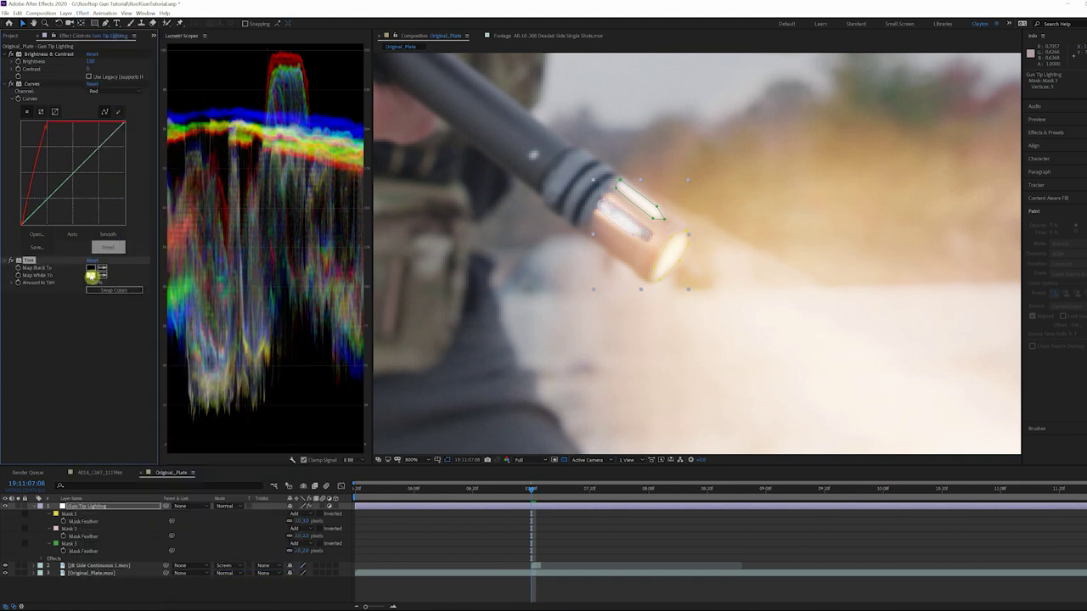
pyautogui.click(91, 275)
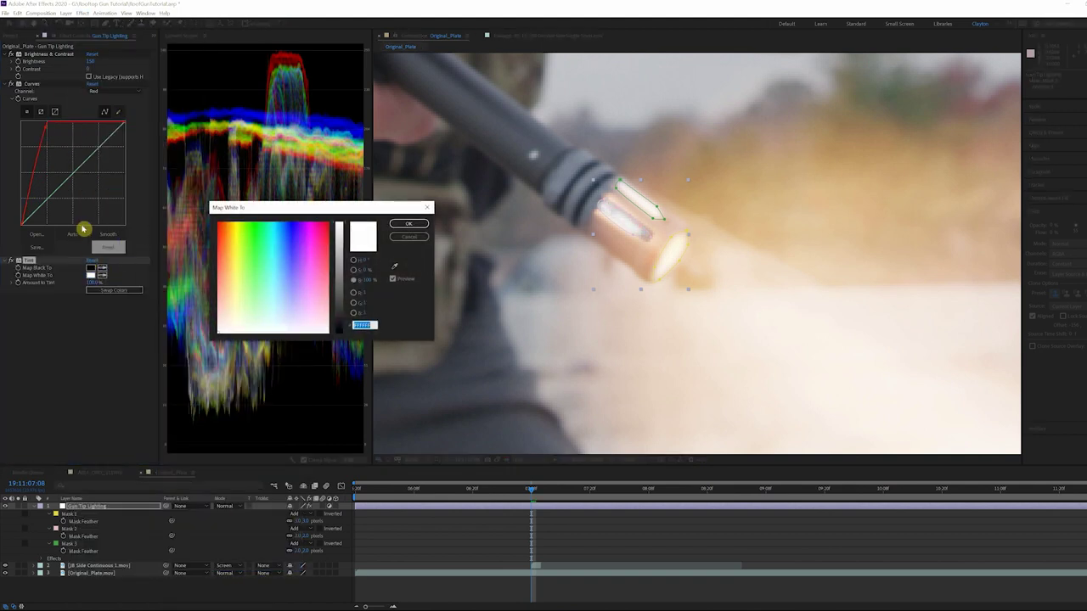
pyautogui.write('FF7313')
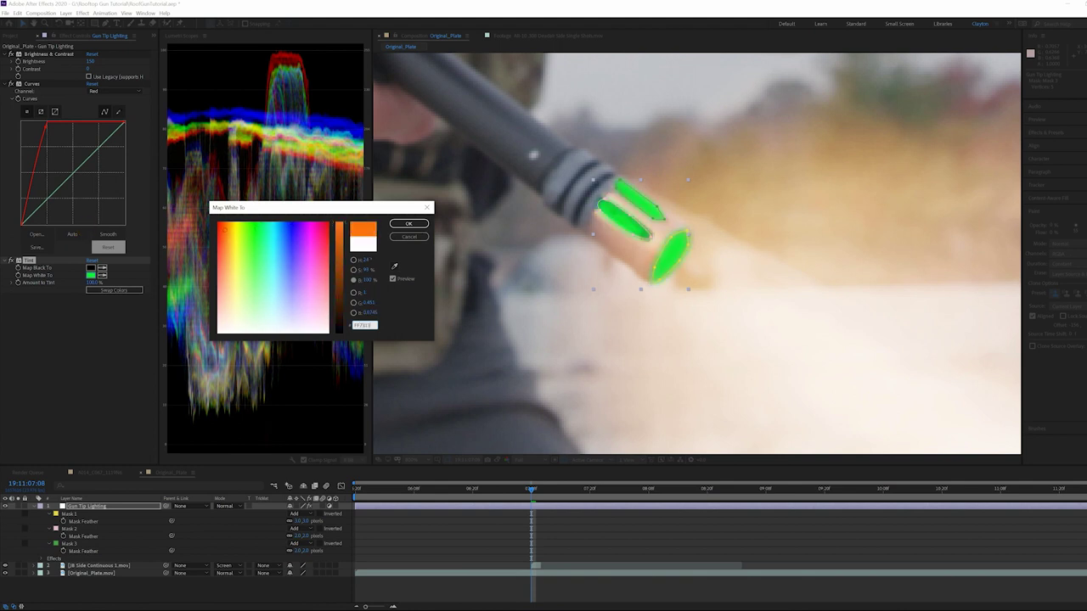
pyautogui.click(420, 222)
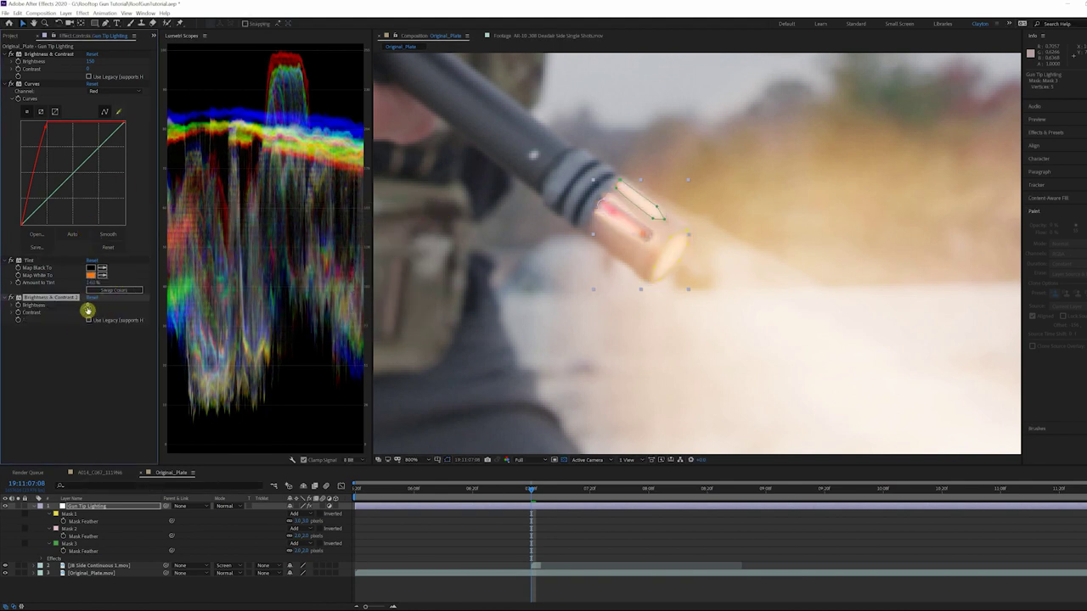
pyautogui.click(447, 459)
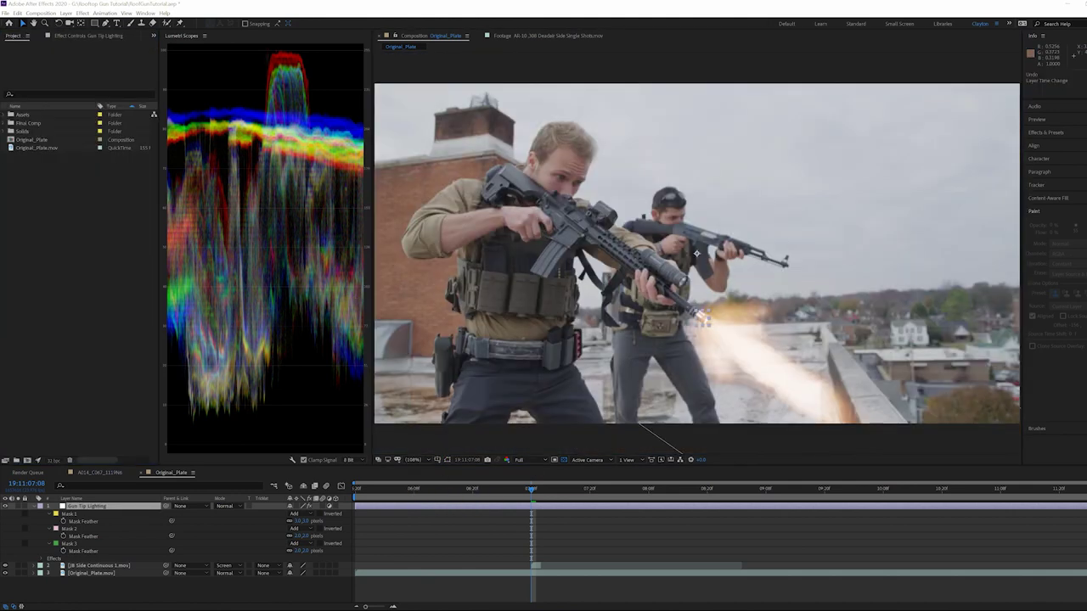
# Trim the Gun Tip Lighting layer to the single frame at the current time.
pyautogui.click(535, 507)
pyautogui.hotkey('alt', '[')
pyautogui.hotkey('alt', ']')
# Create another adjustment layer on top and name it Muzzle Lighting.
pyautogui.hotkey('ctrl', 'alt', 'y')
pyautogui.click(102, 505)
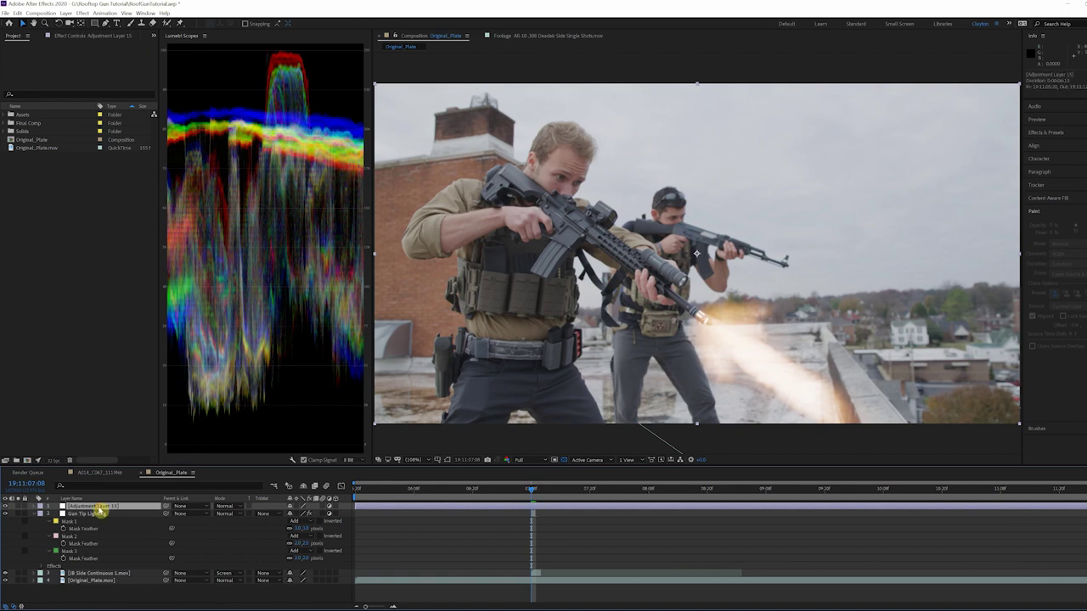
pyautogui.press('Return')
pyautogui.write('Muzzle Lighting')
pyautogui.press('Return')
# Draw an irregular mask on the Muzzle Lighting layer around the gun tip and the start of the flash.
pyautogui.scroll(5, 764, 289)
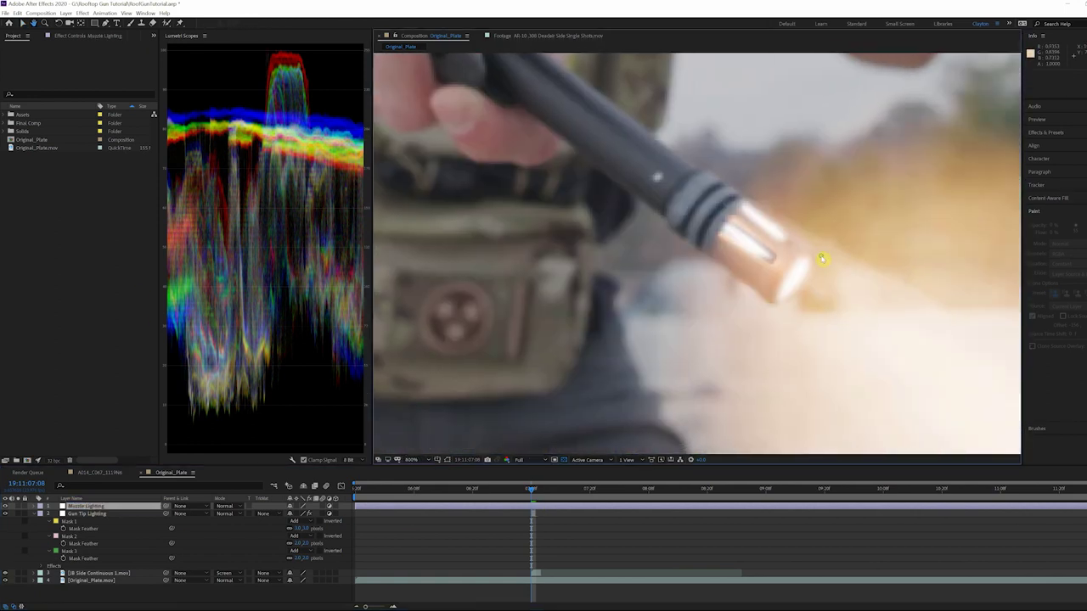
pyautogui.press('g')
pyautogui.click(653, 191)
pyautogui.click(621, 306)
pyautogui.click(668, 367)
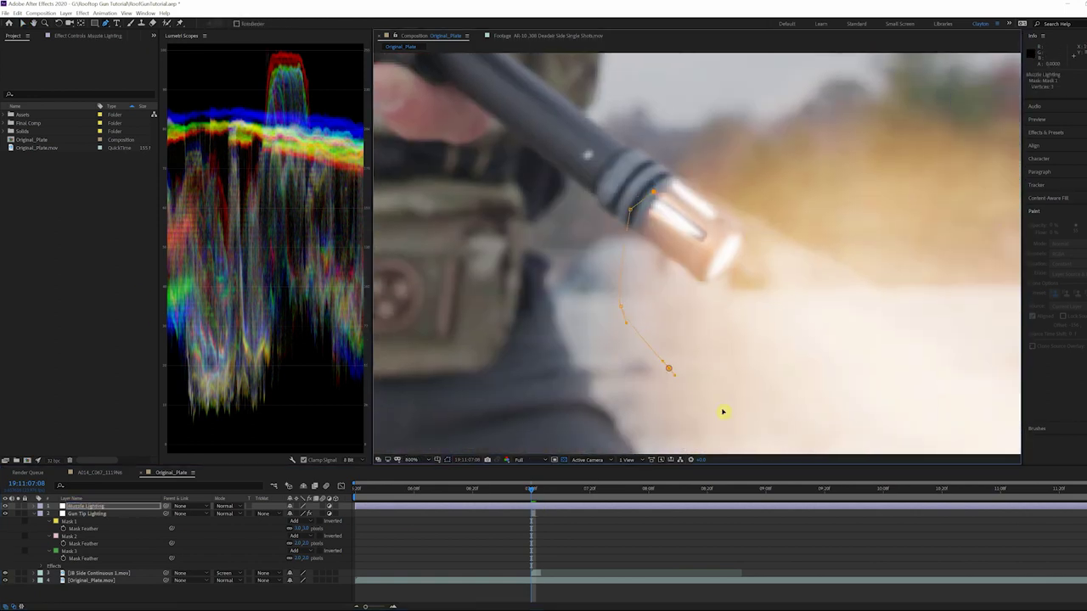
pyautogui.click(788, 423)
pyautogui.click(828, 407)
pyautogui.click(911, 409)
pyautogui.click(821, 303)
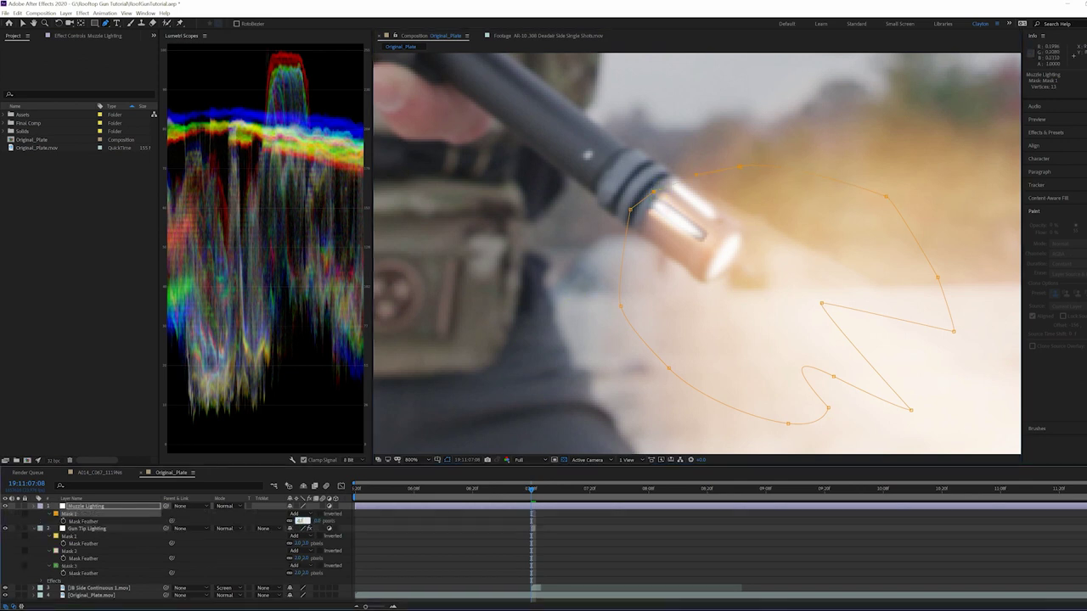
# Apply an Exposure effect to the Muzzle Lighting layer.
pyautogui.click(83, 12)
pyautogui.moveTo(144, 287)
pyautogui.click(242, 467)
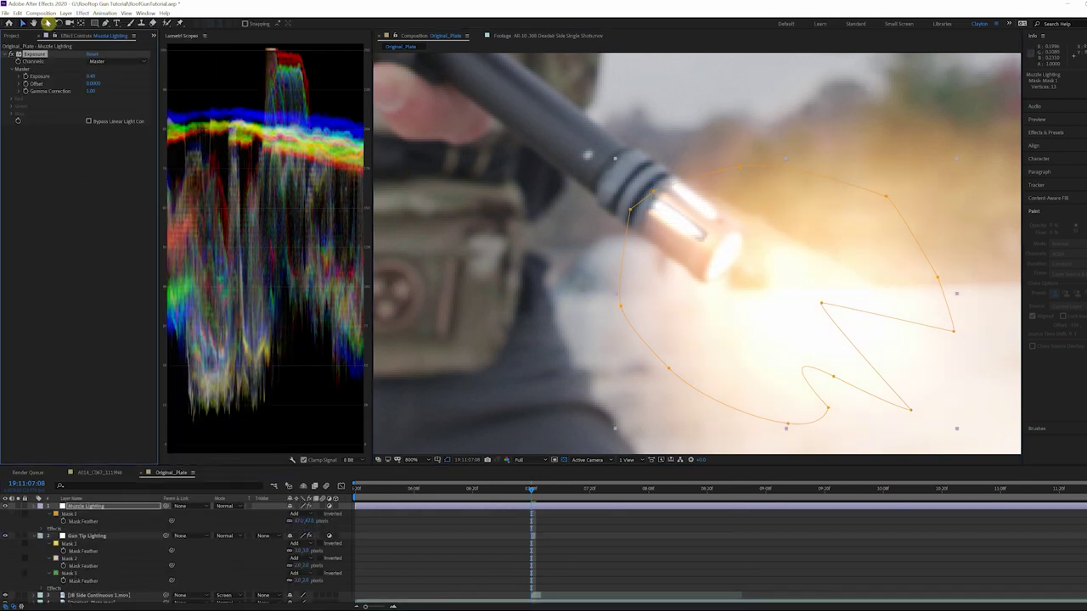
# Add a Curves effect to the Muzzle Lighting layer and raise its red channel strongly.
pyautogui.click(83, 12)
pyautogui.moveTo(144, 287)
pyautogui.click(234, 449)
pyautogui.click(114, 136)
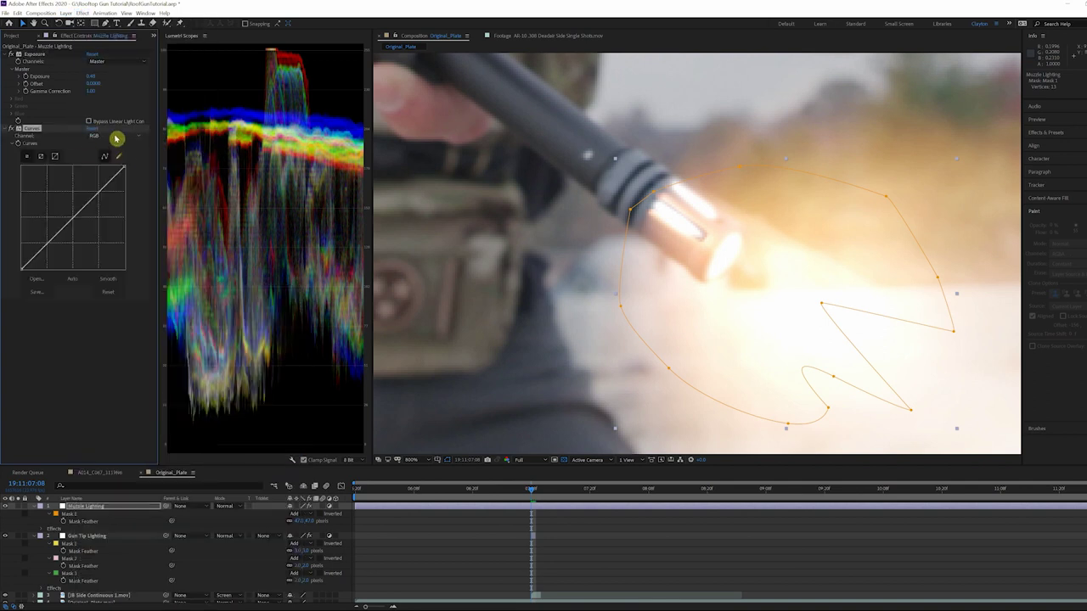
pyautogui.click(110, 148)
pyautogui.moveTo(103, 188); pyautogui.dragTo(59, 167)
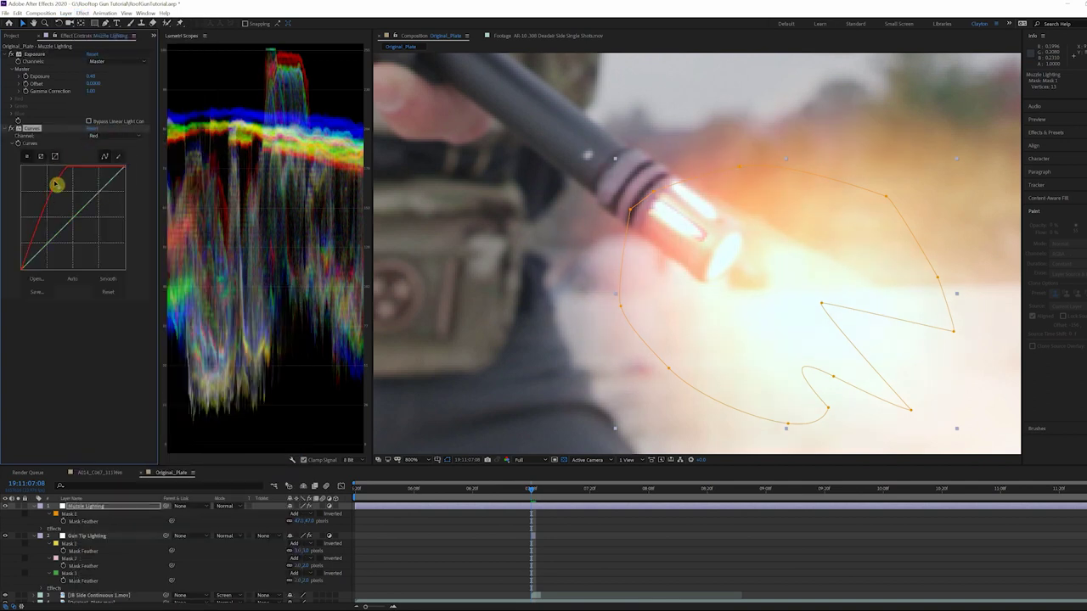
# Apply the Universe Heatwave effect to the Muzzle Lighting layer and check the flash in the wider shot.
pyautogui.click(82, 12)
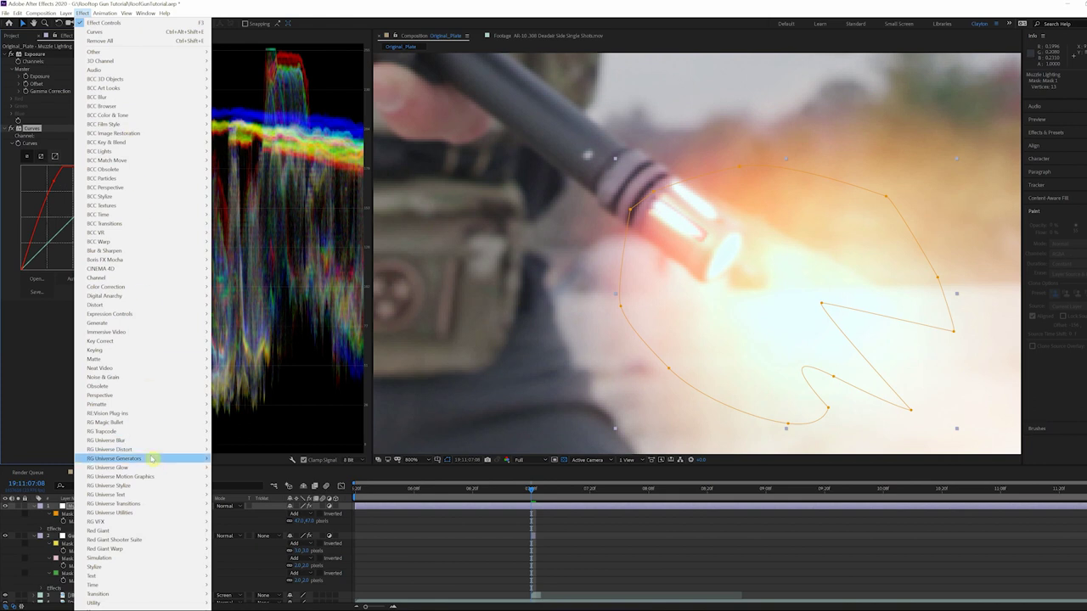
pyautogui.moveTo(153, 449)
pyautogui.click(252, 459)
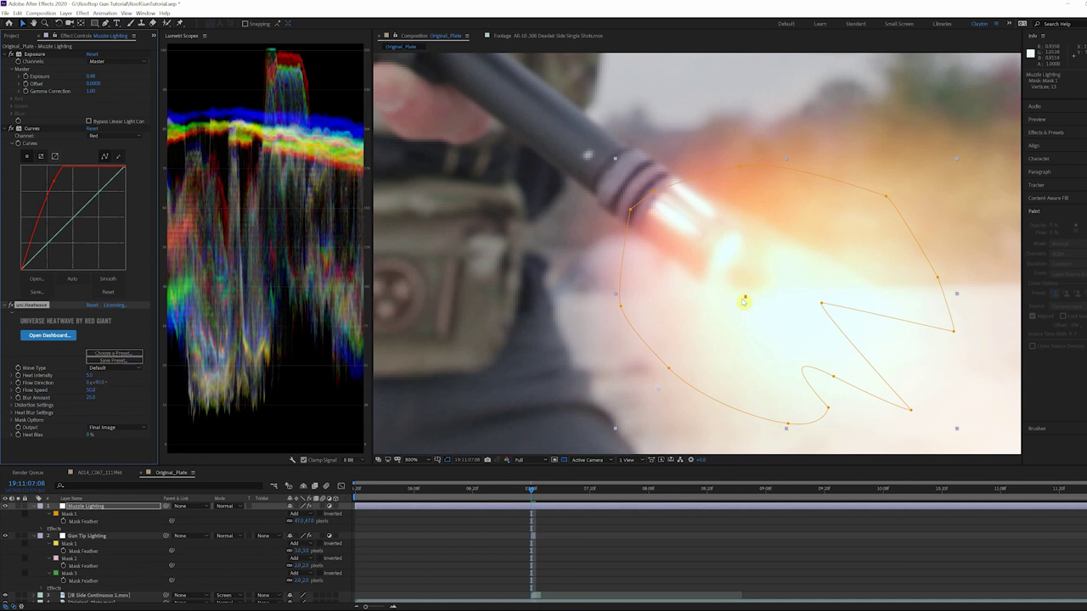
pyautogui.scroll(-2, 743, 301)
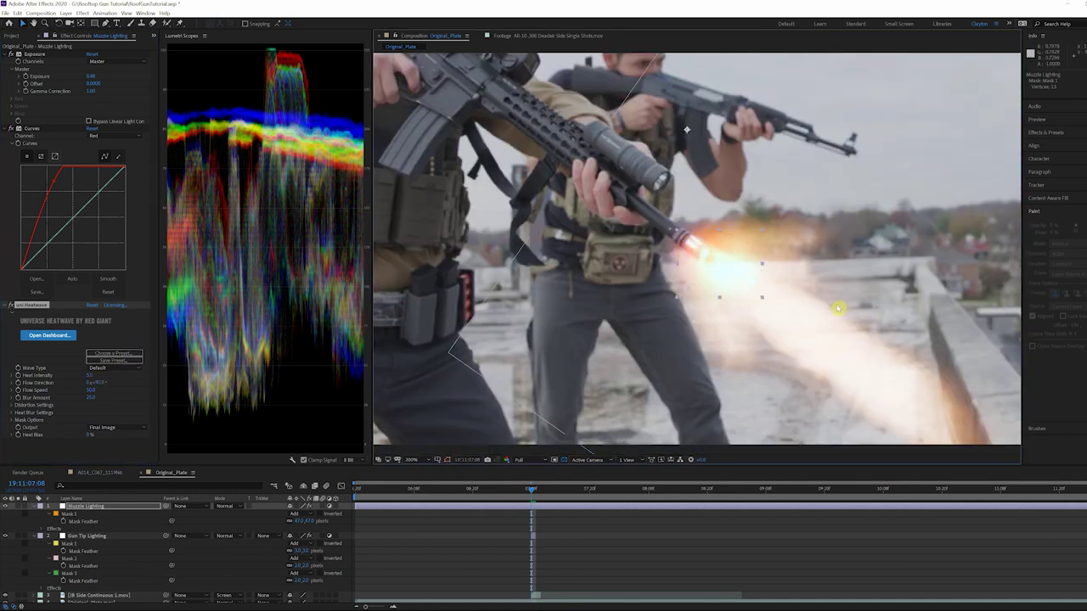
pyautogui.scroll(-1, 838, 309)
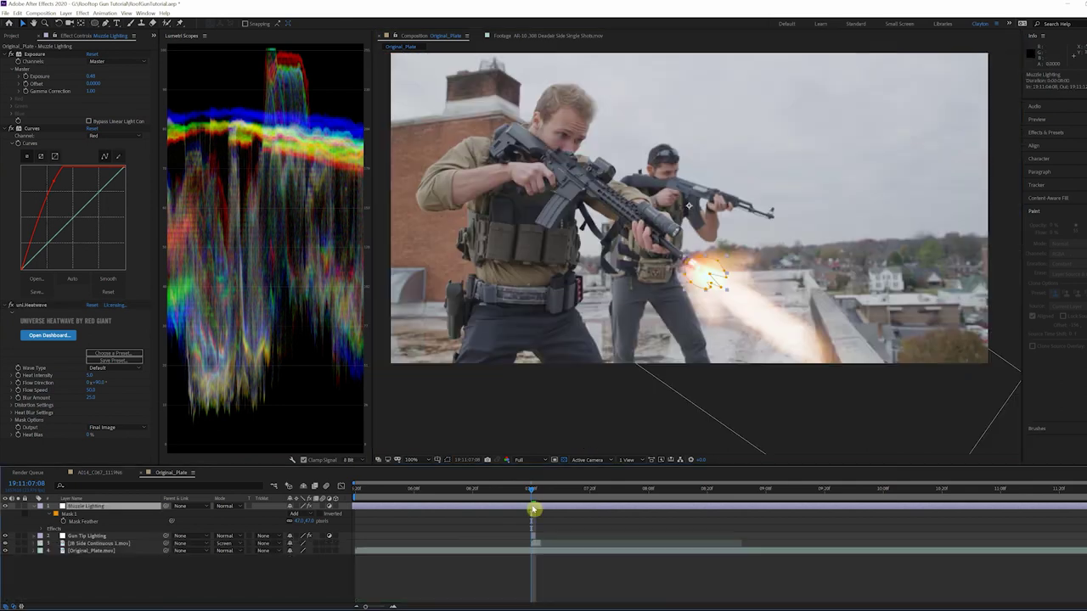
# Add a new adjustment layer above Muzzle Lighting and name it Gun Lighting.
pyautogui.hotkey('ctrl', 'alt', 'y')
pyautogui.press('Return')
pyautogui.write('Gun Lightin')
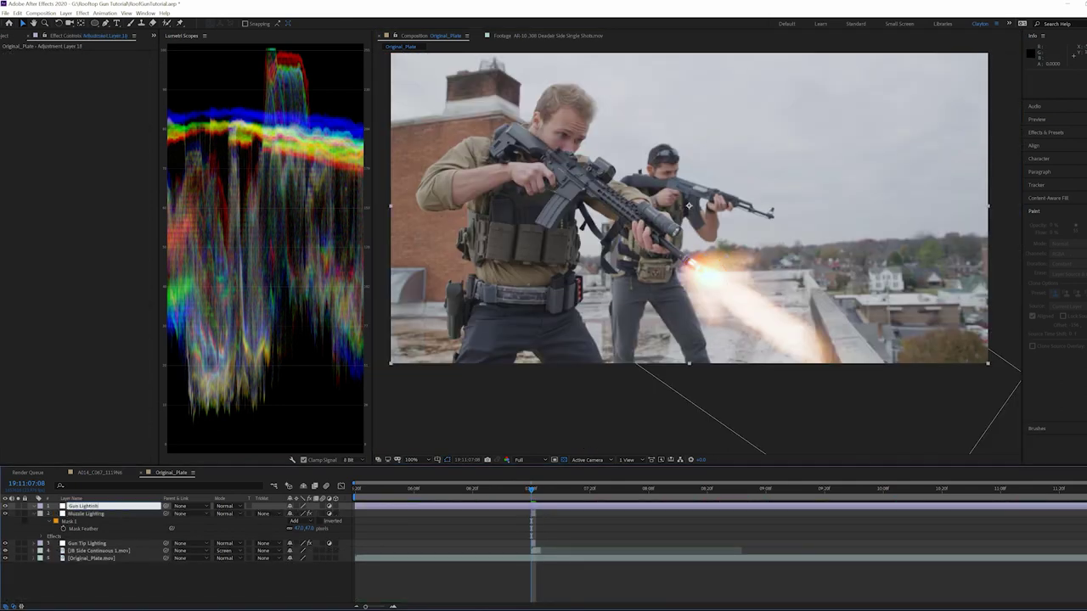
pyautogui.write('g')
pyautogui.press('Return')
# Draw a large elliptical mask on the Gun Lighting layer, tilted and positioned over the flash path, and reveal its feather.
pyautogui.moveTo(772, 231); pyautogui.dragTo(960, 497)
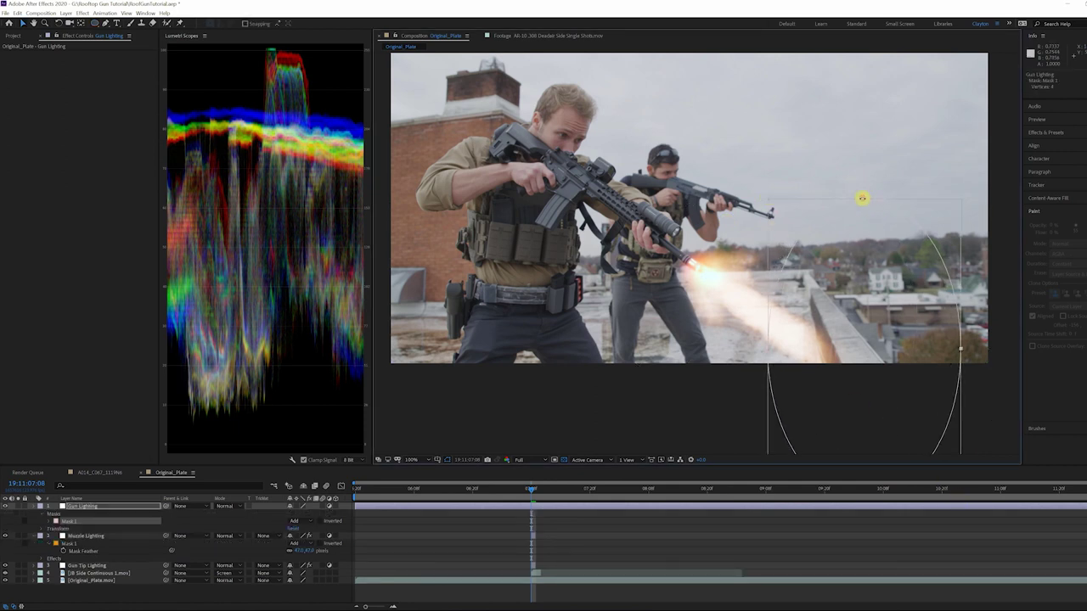
pyautogui.moveTo(861, 199); pyautogui.dragTo(699, 297)
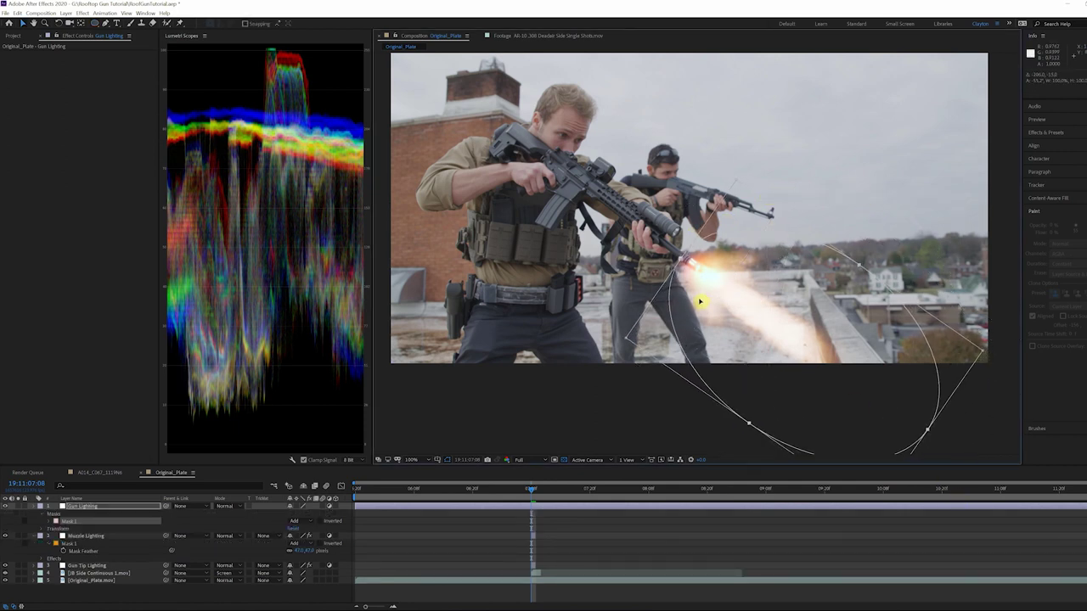
pyautogui.press('f')
# Apply a Brightness & Contrast effect to the Gun Lighting layer with Brightness 12.
pyautogui.click(82, 12)
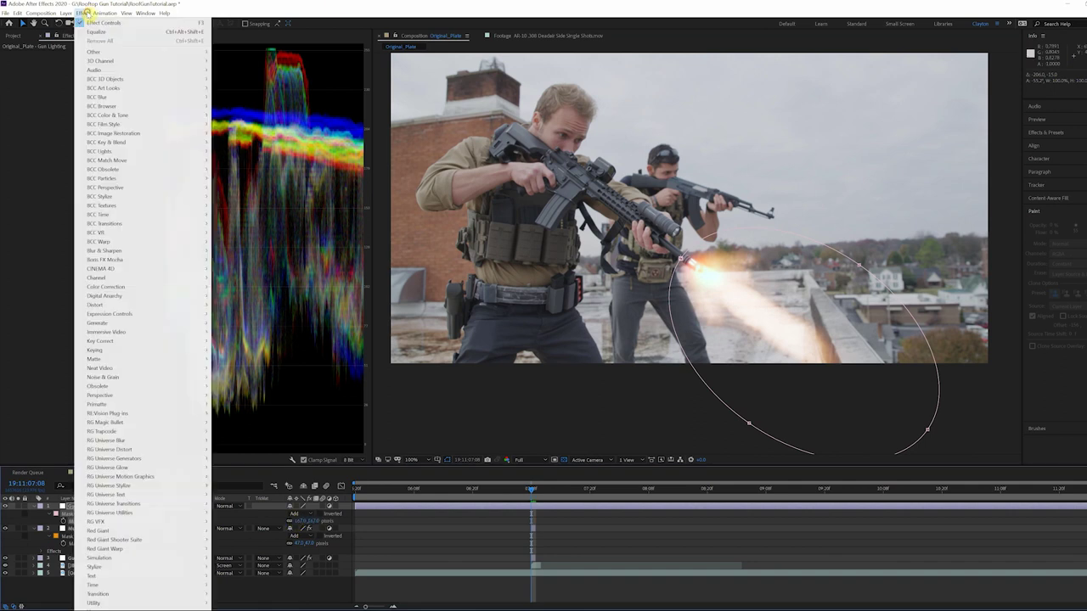
pyautogui.moveTo(191, 289)
pyautogui.click(255, 318)
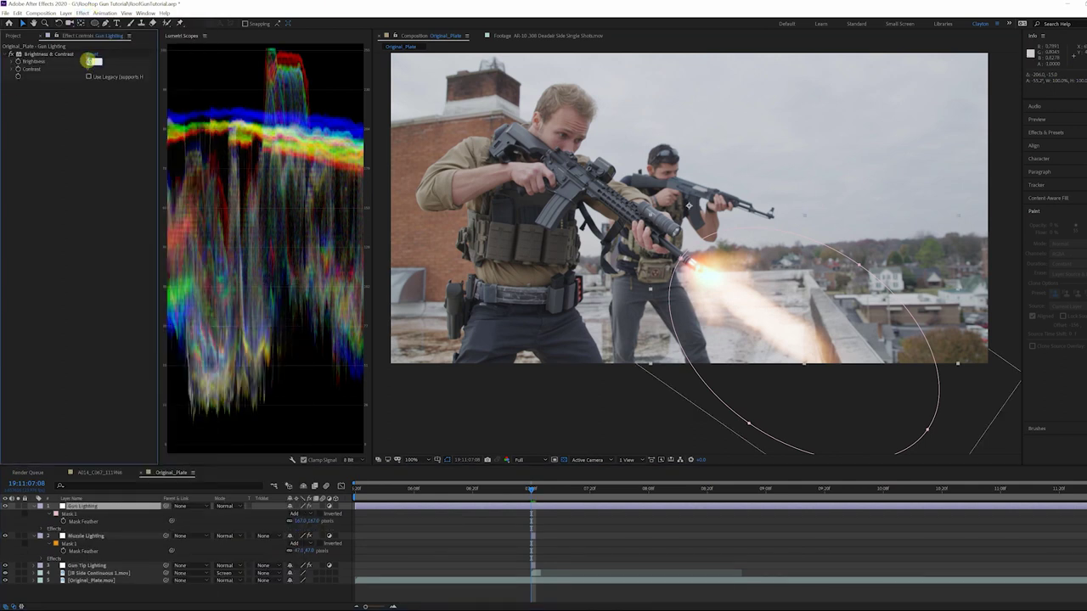
# Add a Curves effect to the Gun Lighting layer, raising the green channel slightly and the red channel more.
pyautogui.click(83, 13)
pyautogui.moveTo(191, 287)
pyautogui.click(242, 449)
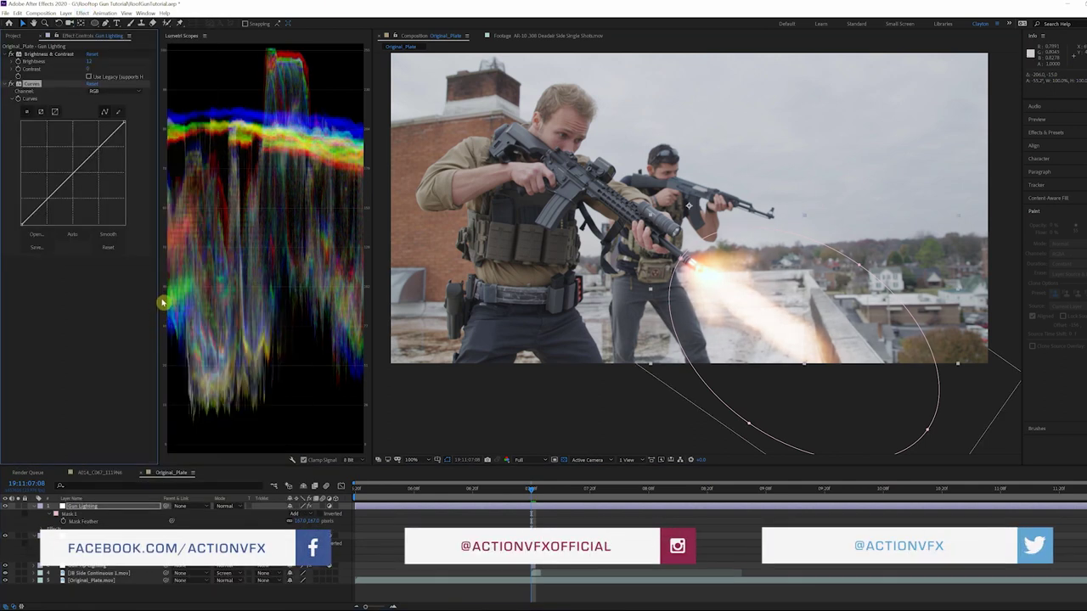
pyautogui.click(96, 91)
pyautogui.click(97, 116)
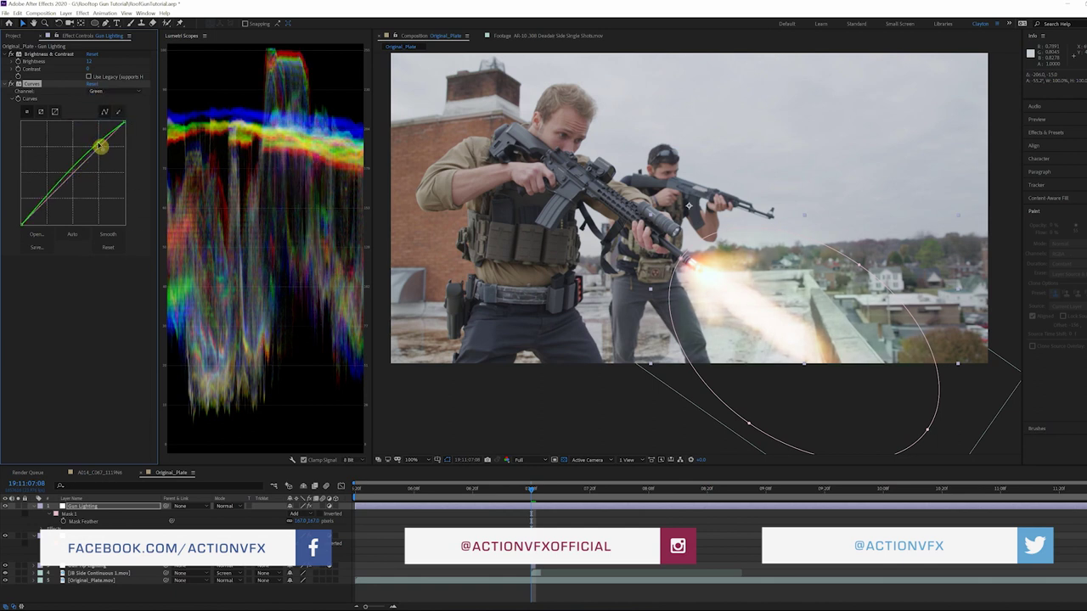
pyautogui.click(96, 91)
pyautogui.click(97, 107)
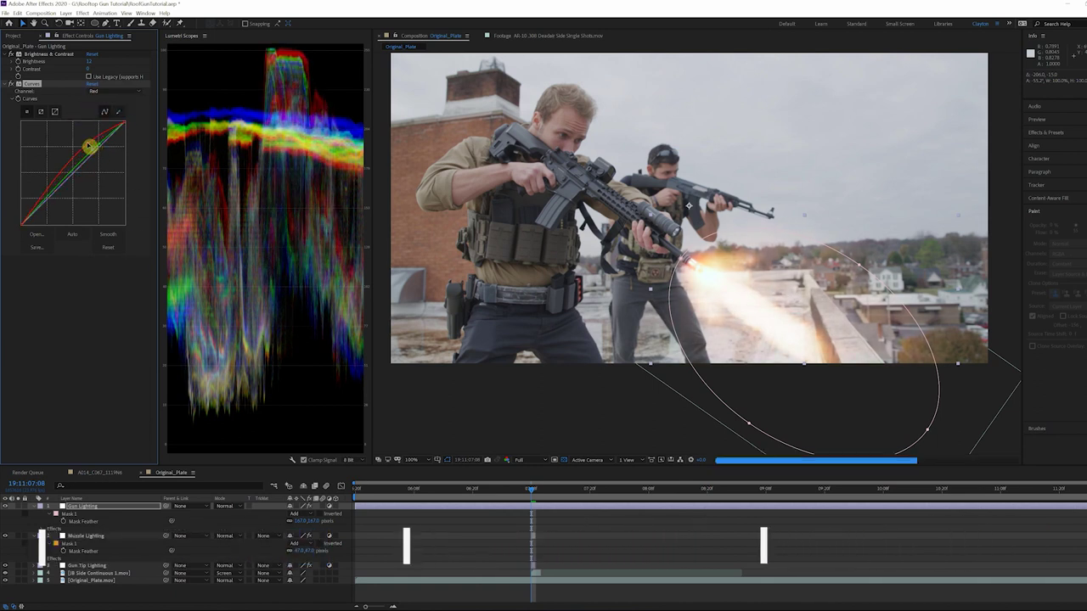
pyautogui.moveTo(99, 151); pyautogui.dragTo(91, 147)
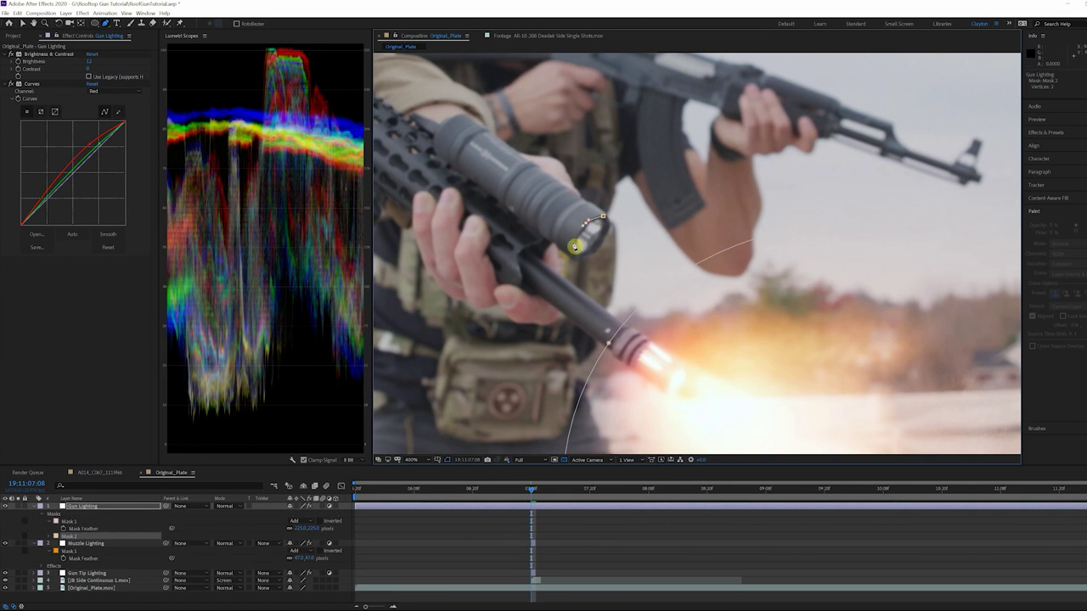
# Mask the flashlight lens on the front rifle in the Gun Lighting layer and feather the mask 15 pixels.
pyautogui.click(608, 231)
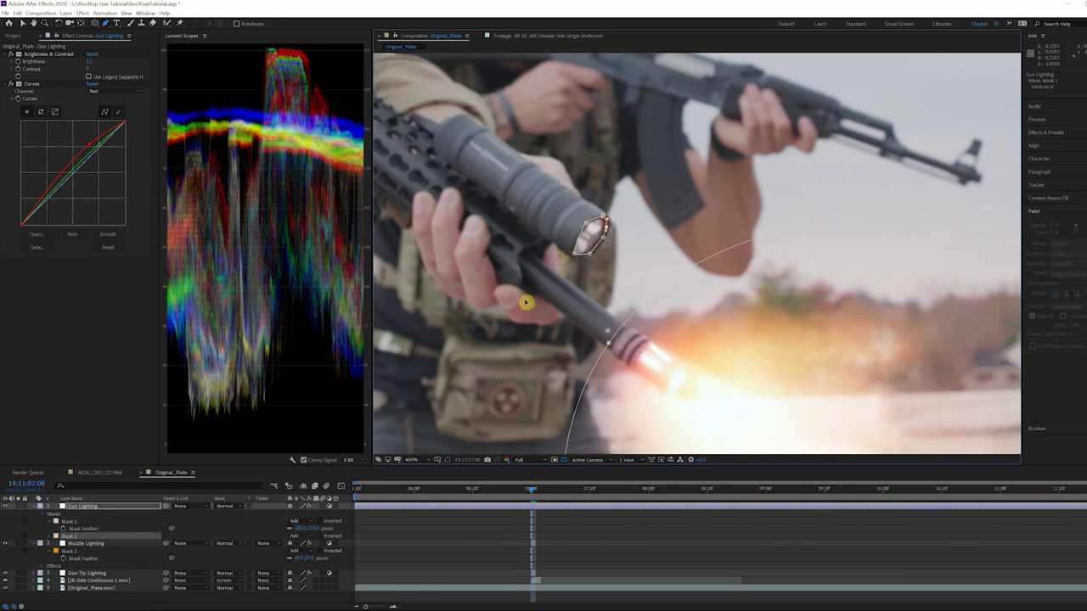
pyautogui.press('f')
pyautogui.click(298, 535)
pyautogui.write('5')
pyautogui.press('Return')
# Add a third mask around the front shooter's lower supporting fingers on the Gun Lighting layer, feathered 15 pixels.
pyautogui.click(50, 529)
pyautogui.click(43, 559)
pyautogui.click(49, 543)
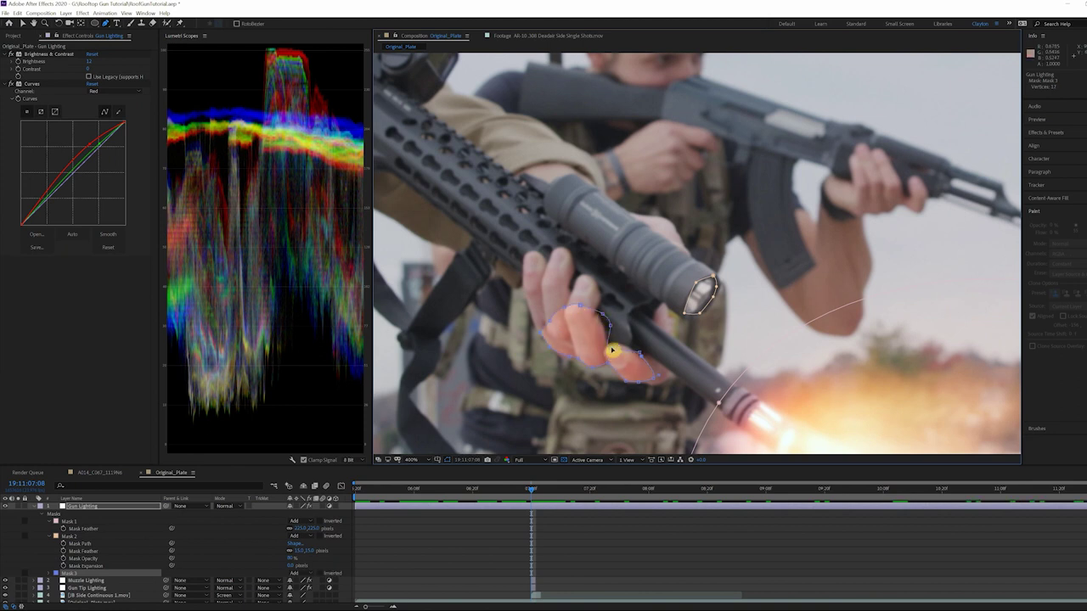
pyautogui.press('f')
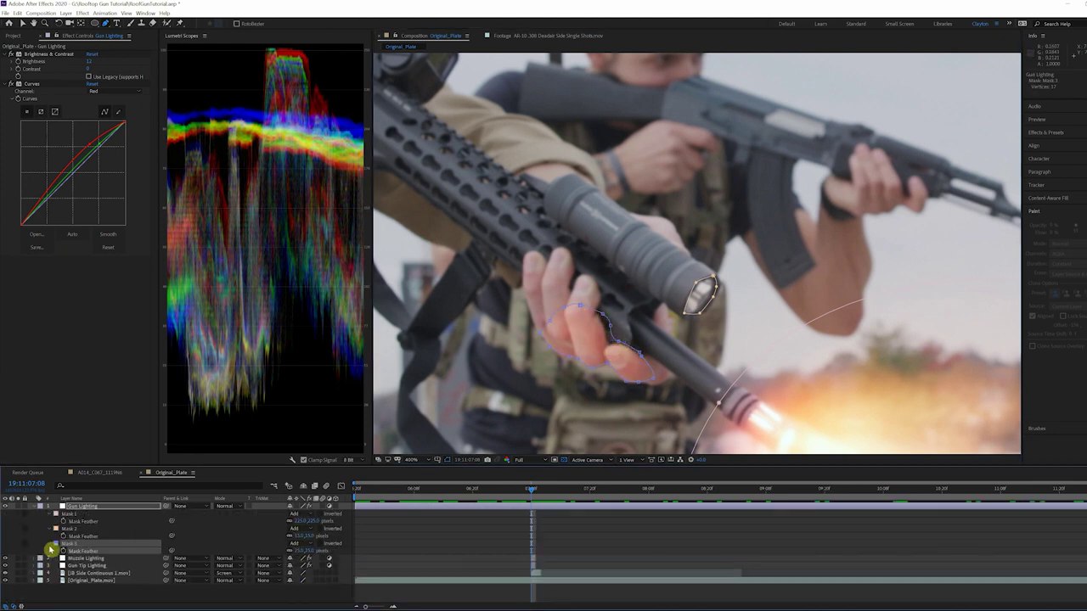
pyautogui.click(49, 543)
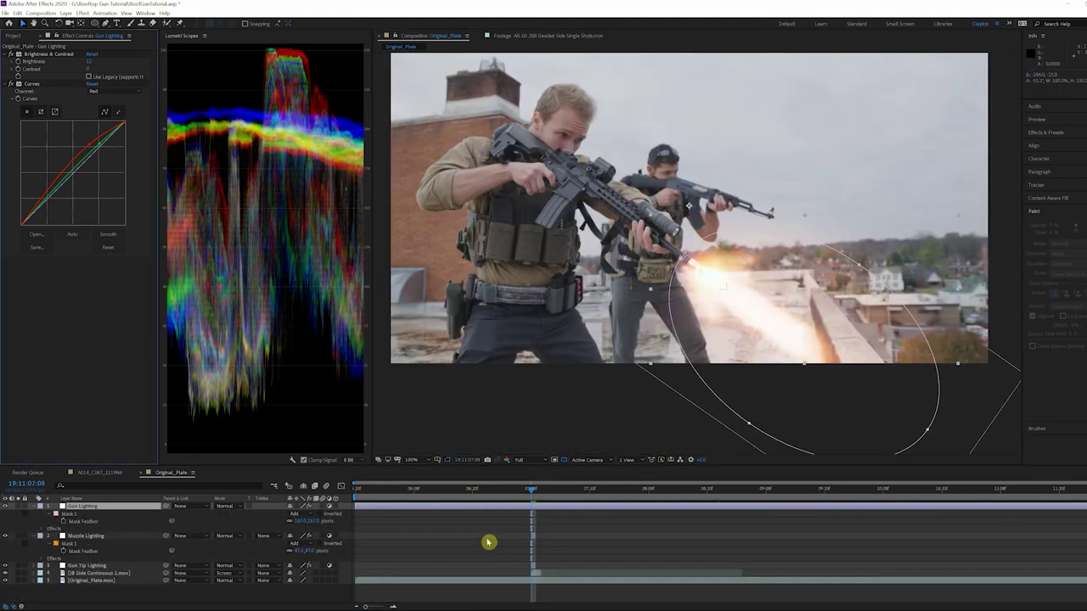
# Keyframe the Gun Lighting layer's opacity at full strength on the flash frame and 0% on the frame before, with another keyframe after.
pyautogui.press('t')
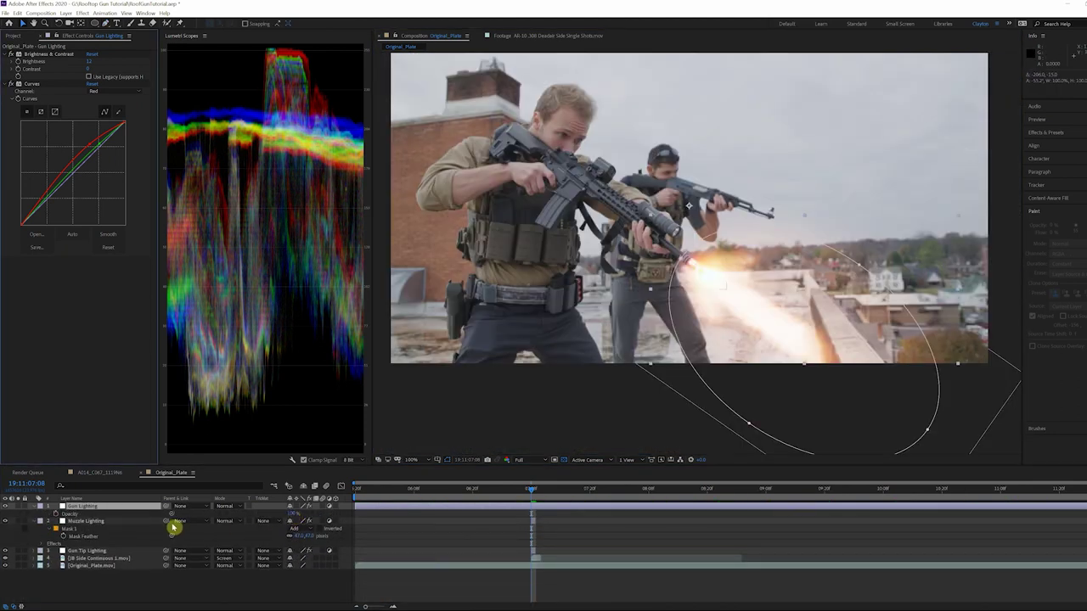
pyautogui.click(57, 514)
pyautogui.moveTo(286, 517); pyautogui.dragTo(110, 512)
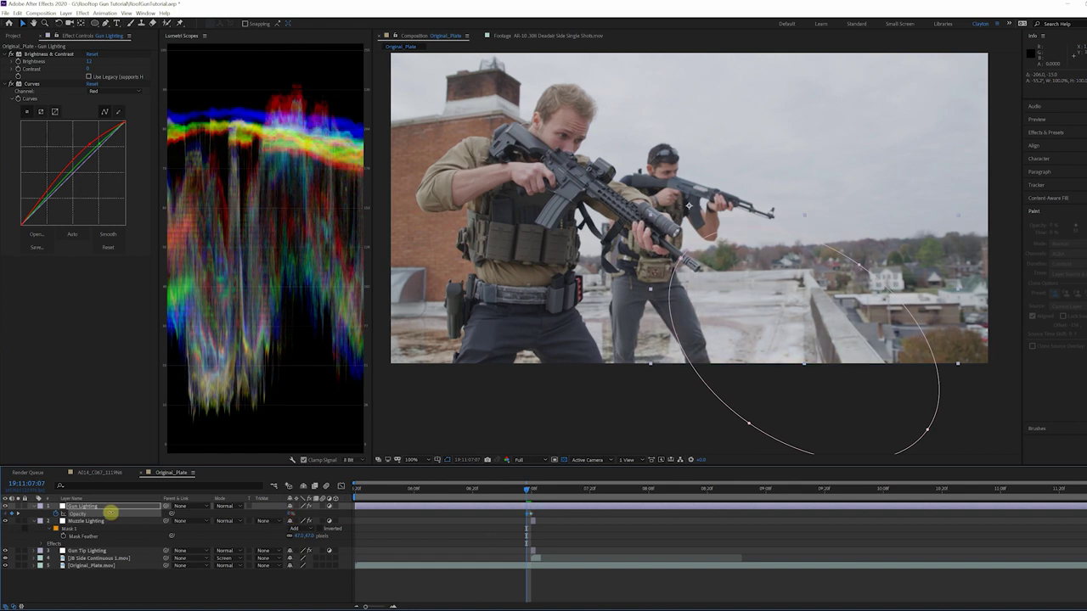
pyautogui.press('pagedown')
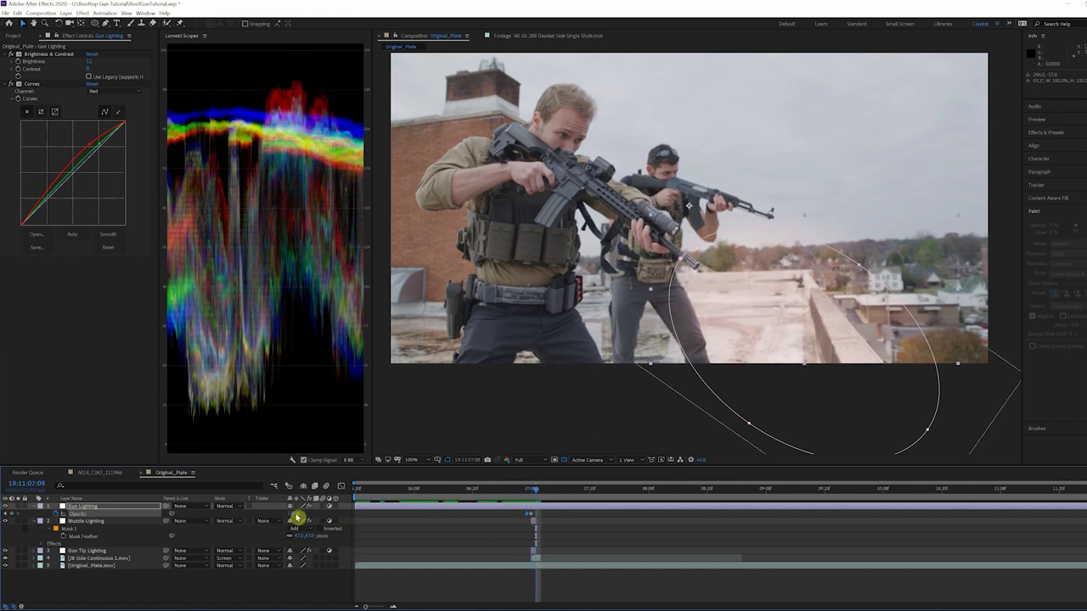
pyautogui.press('pageup')
pyautogui.press('pageup')
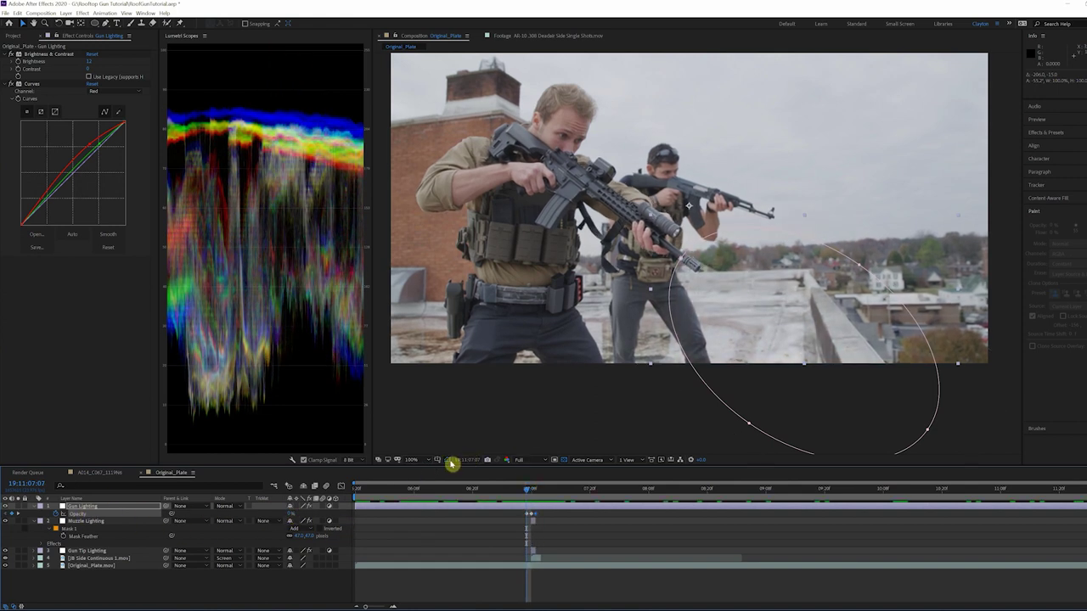
# Hide the mask outlines and compare the frames around the muzzle flash to check the interactive lighting.
pyautogui.click(449, 461)
pyautogui.press('pagedown')
pyautogui.press('pagedown')
pyautogui.press('pageup')
pyautogui.press('pageup')
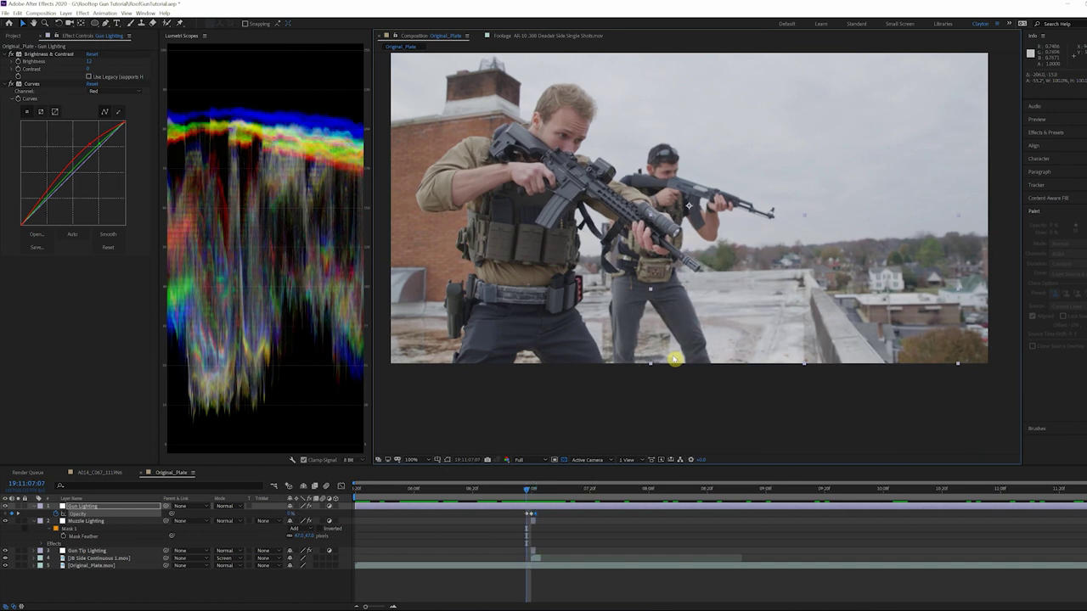
pyautogui.press('pagedown')
pyautogui.press('pageup')
pyautogui.press('pagedown')
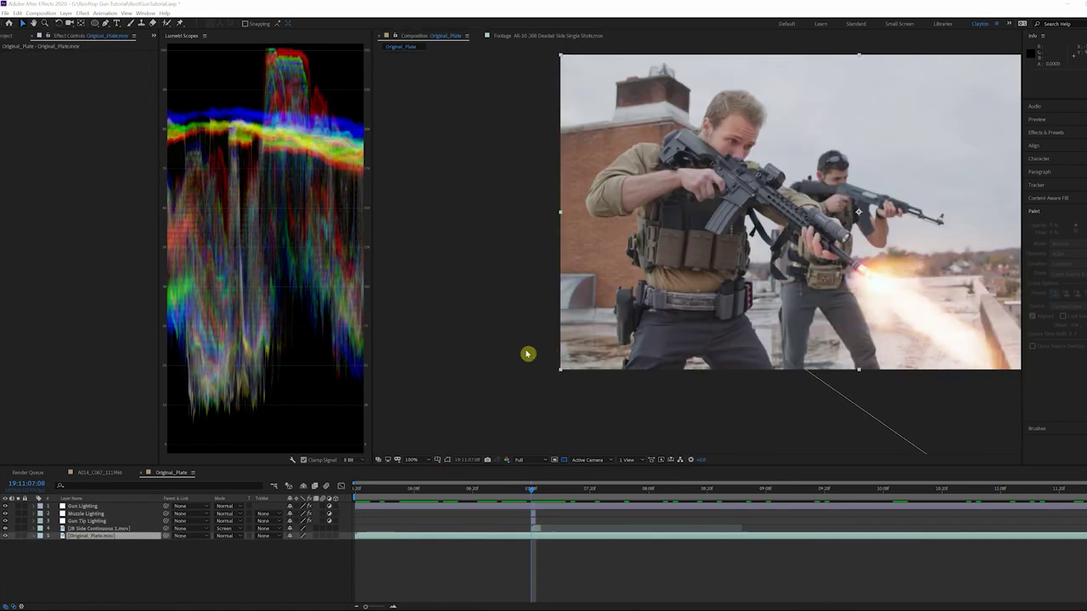
# Apply Track in Boris FX Mocha to the Original_Plate.mov layer and launch Mocha AE.
pyautogui.click(524, 461)
pyautogui.click(528, 489)
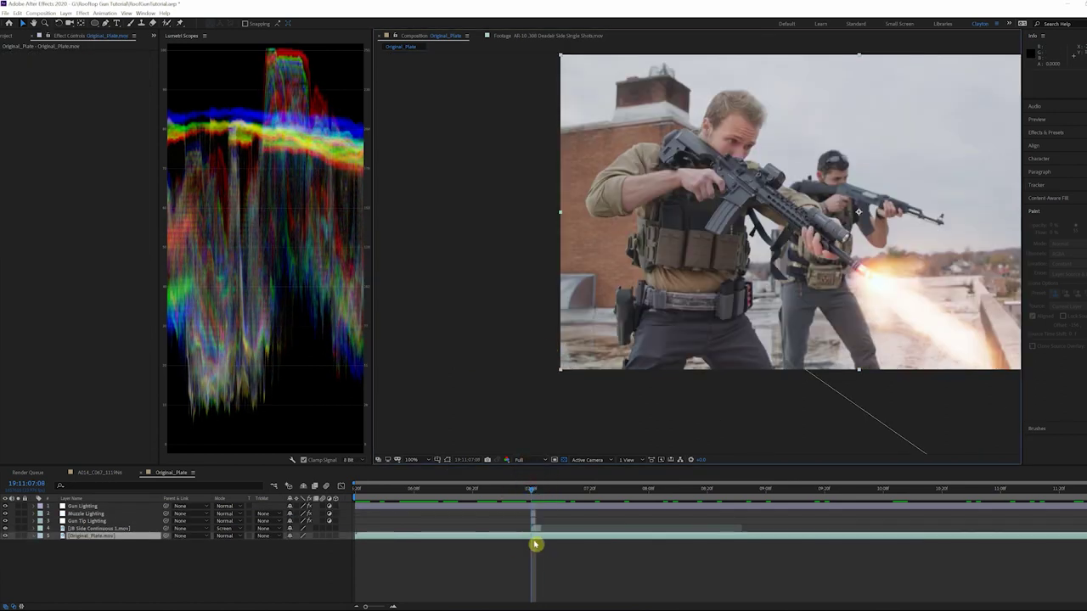
pyautogui.click(546, 538)
pyautogui.click(104, 14)
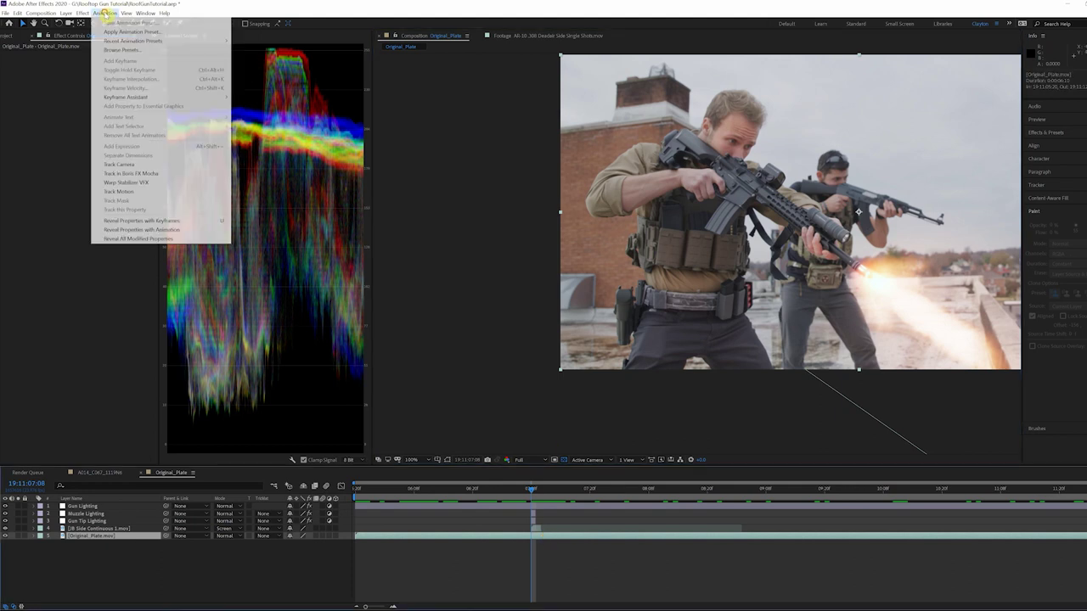
pyautogui.click(136, 174)
pyautogui.click(58, 74)
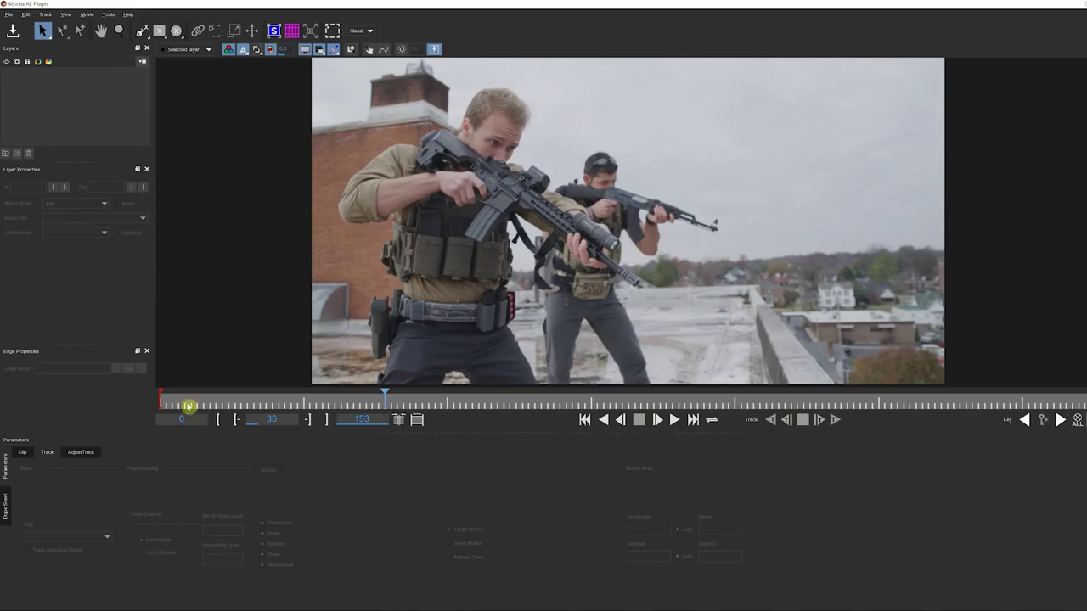
# Review the clip, and at frame 69 draw a closed spline around the concrete top of the roof ledge.
pyautogui.moveTo(188, 406); pyautogui.dragTo(835, 430)
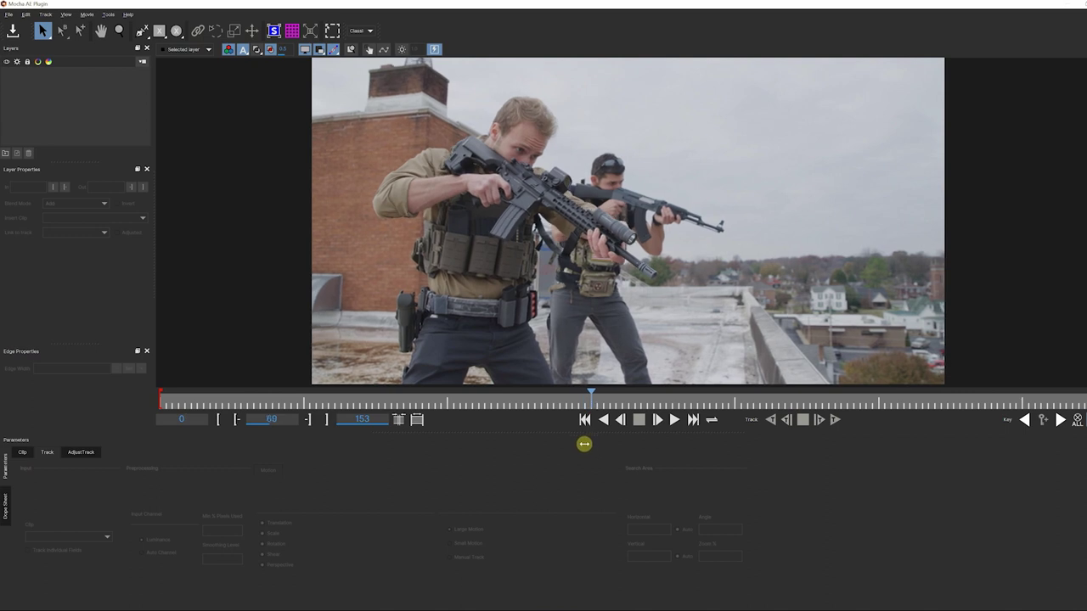
pyautogui.click(141, 31)
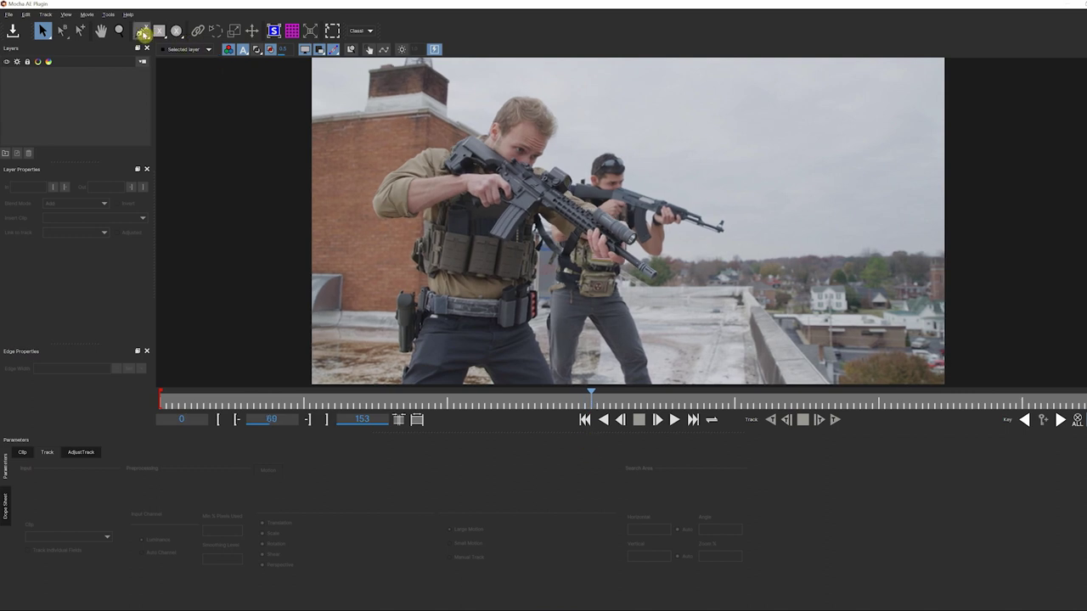
pyautogui.click(763, 336)
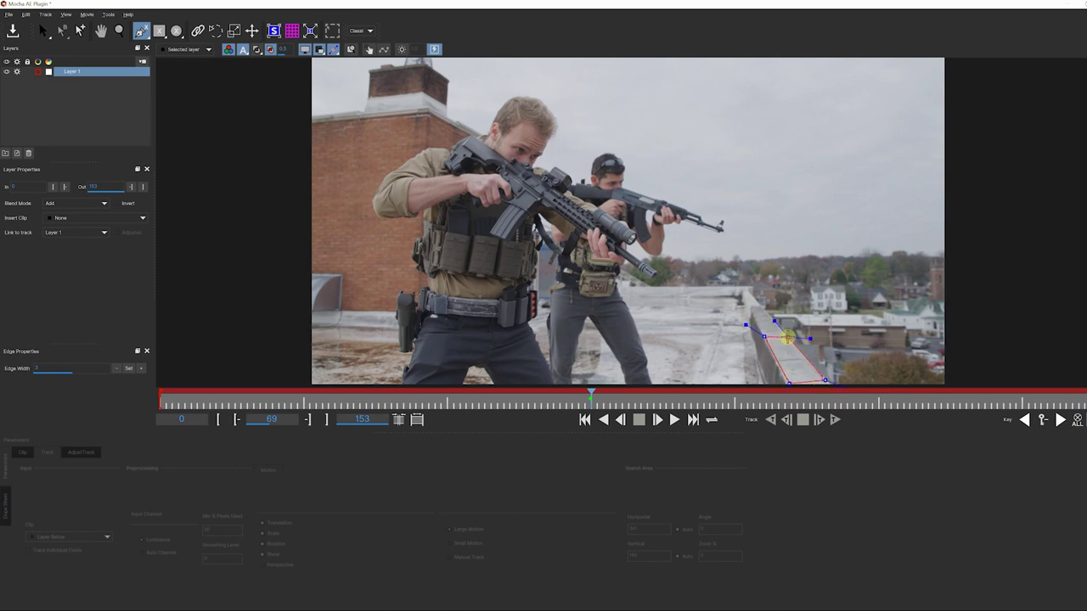
pyautogui.rightClick(788, 337)
# Track the ledge shape forward and backward through the whole clip and rename its layer Roof Track.
pyautogui.click(834, 419)
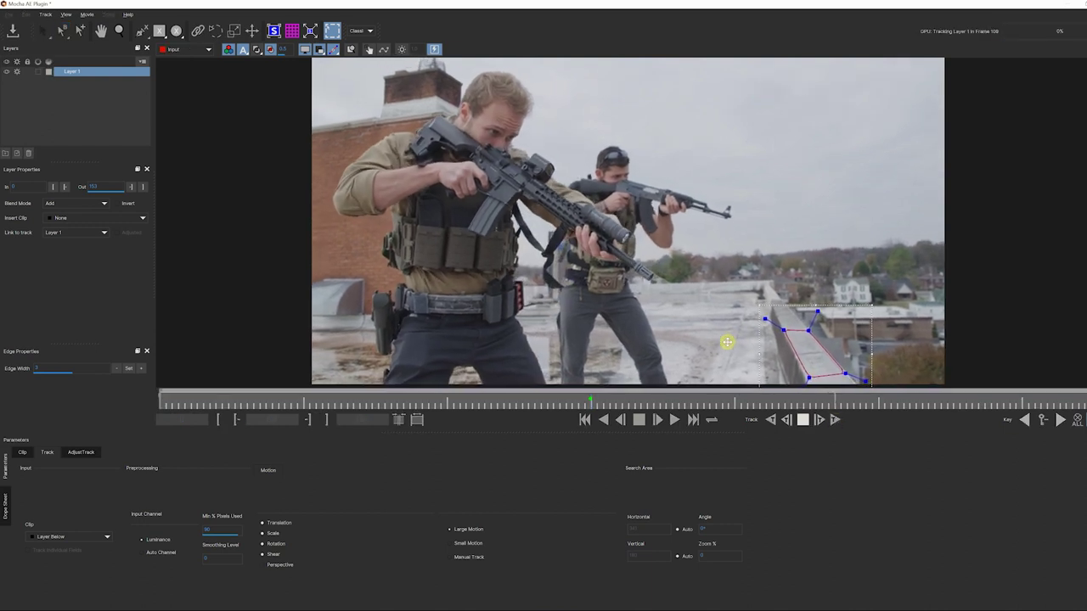
pyautogui.click(592, 409)
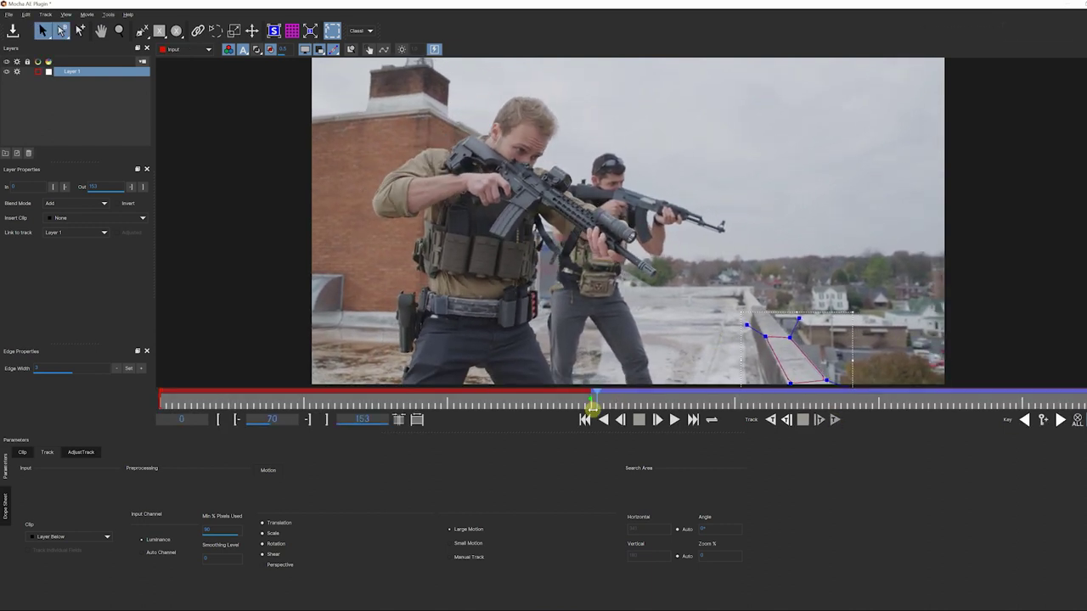
pyautogui.hotkey('ctrl', 'b')
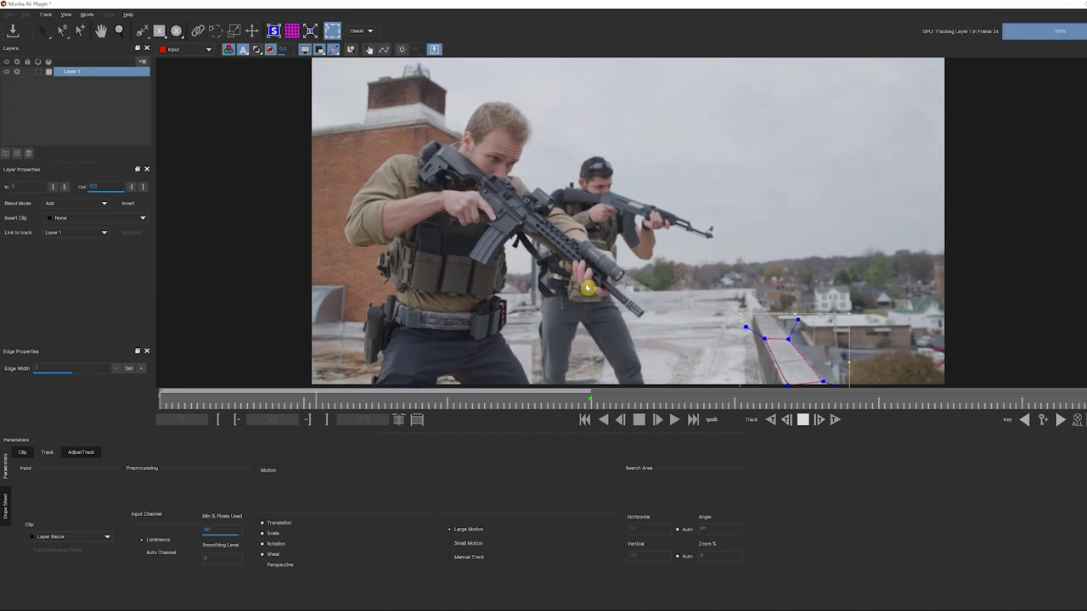
pyautogui.doubleClick(74, 71)
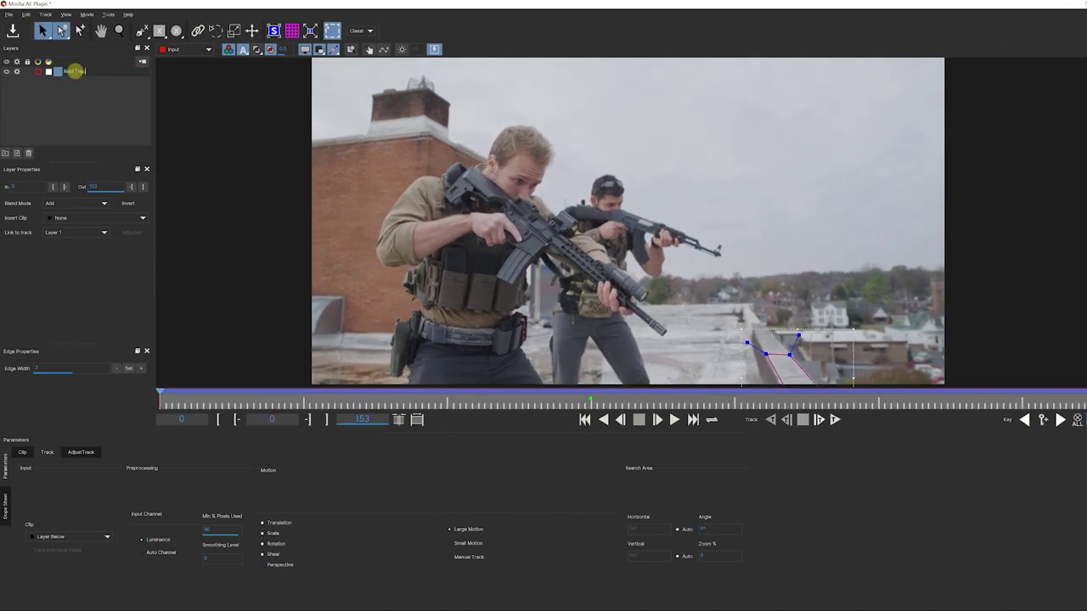
pyautogui.press('Return')
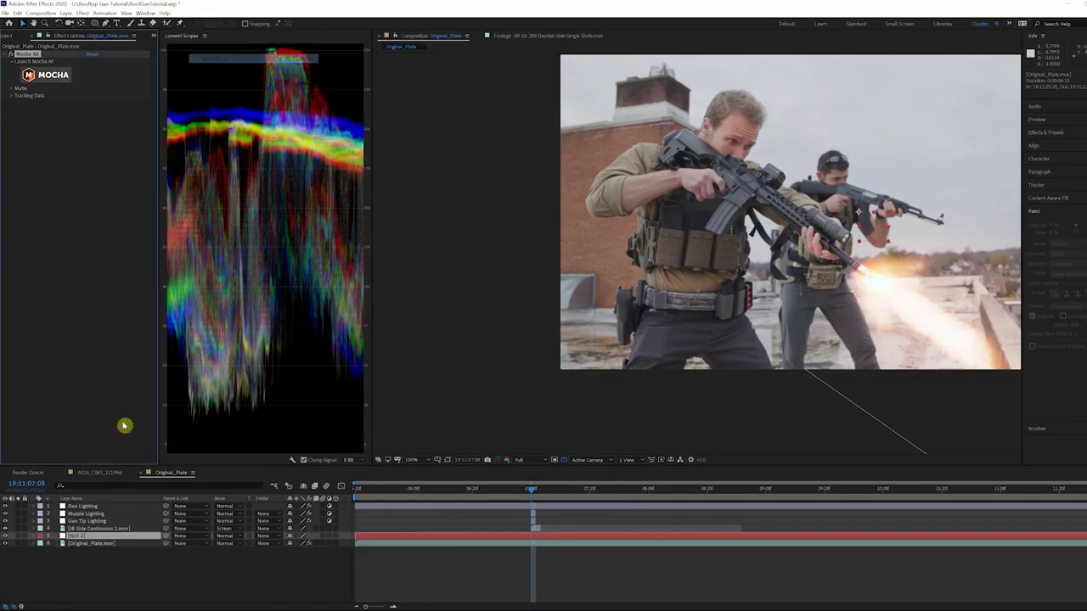
# Rename the new null layer in the After Effects composition as Roof Track.
pyautogui.click(85, 537)
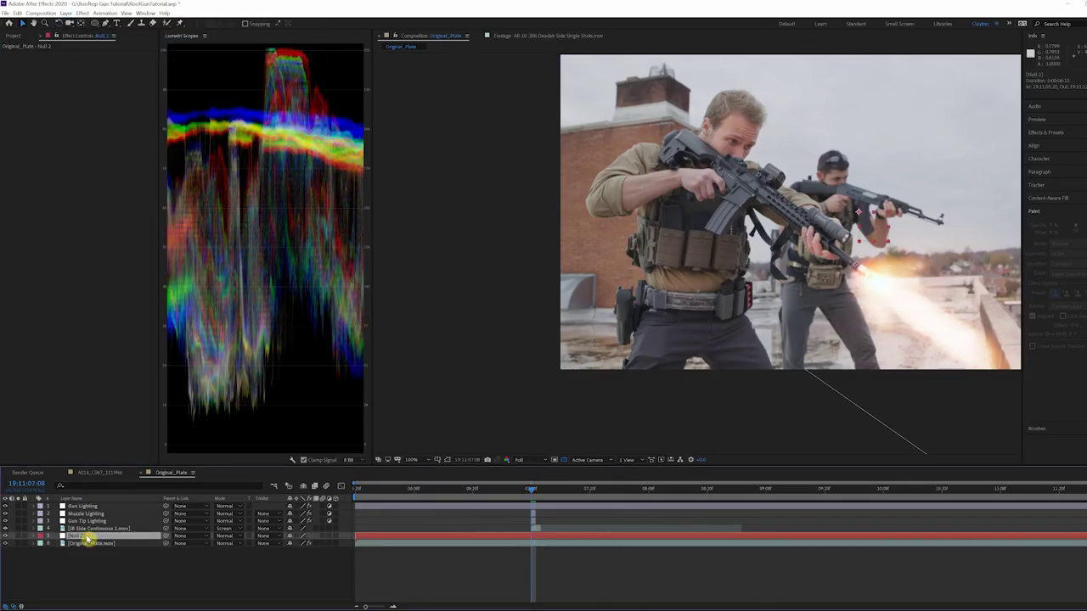
pyautogui.press('Return')
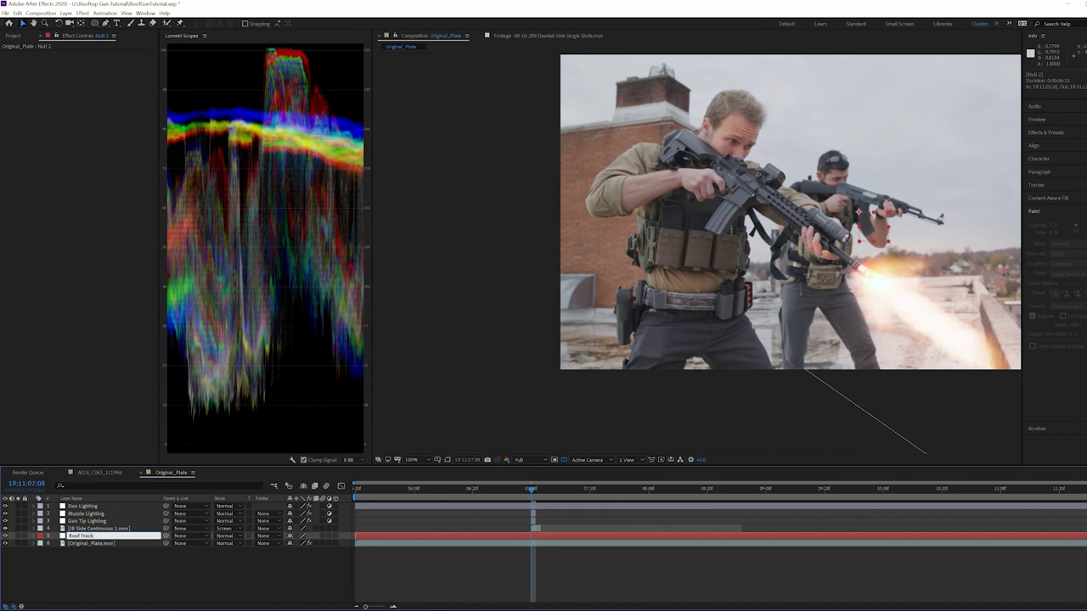
pyautogui.write('Roof Track')
pyautogui.click(87, 539)
# Create track data in the Mocha AE effect on the Original_Plate.mov layer from the Roof Track shape.
pyautogui.click(100, 544)
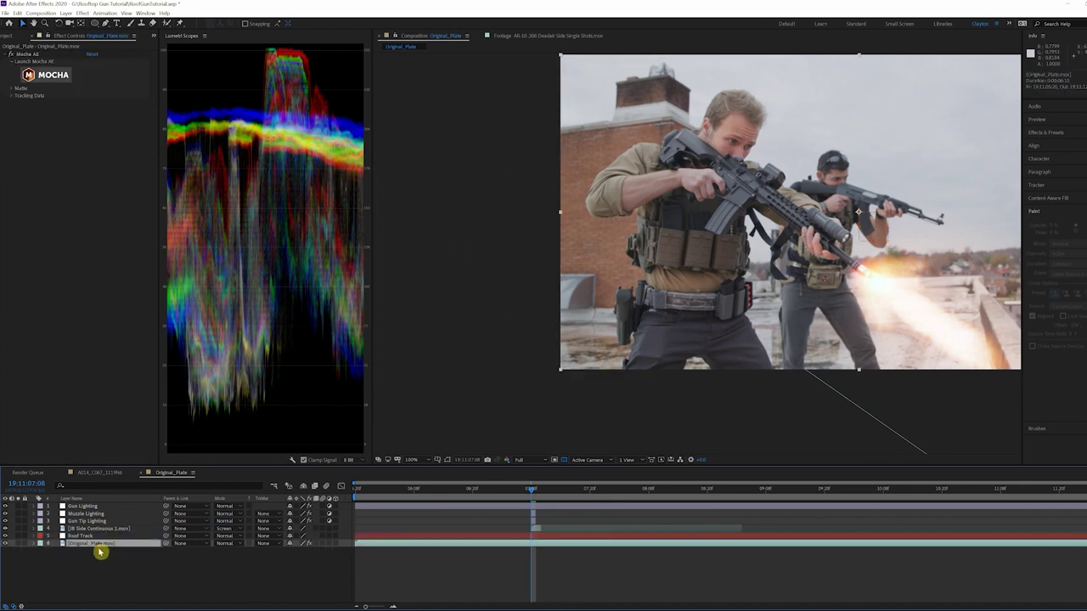
pyautogui.click(18, 95)
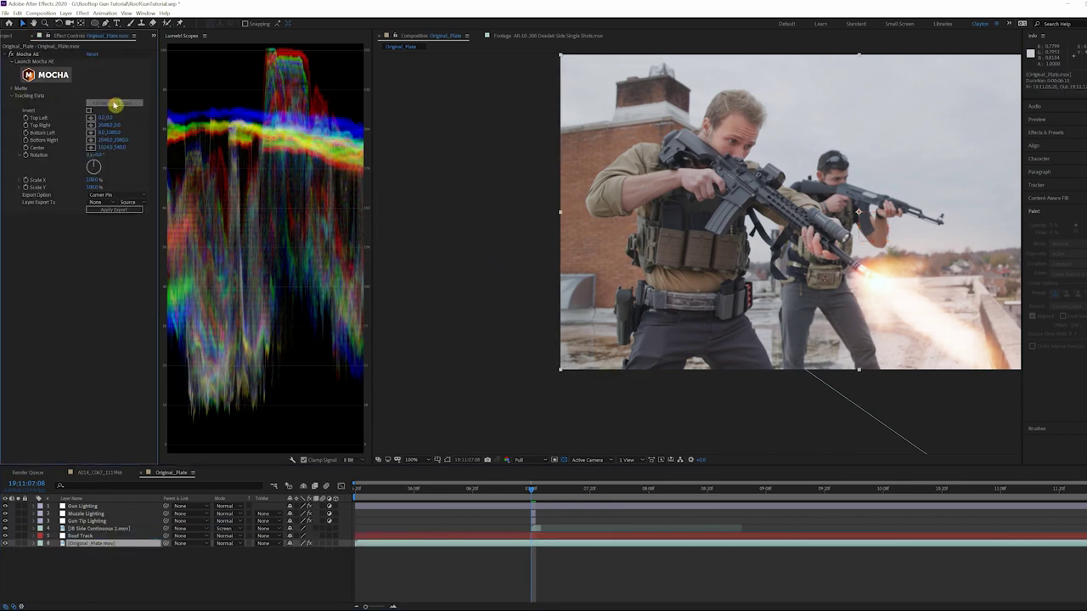
pyautogui.click(115, 103)
pyautogui.click(517, 254)
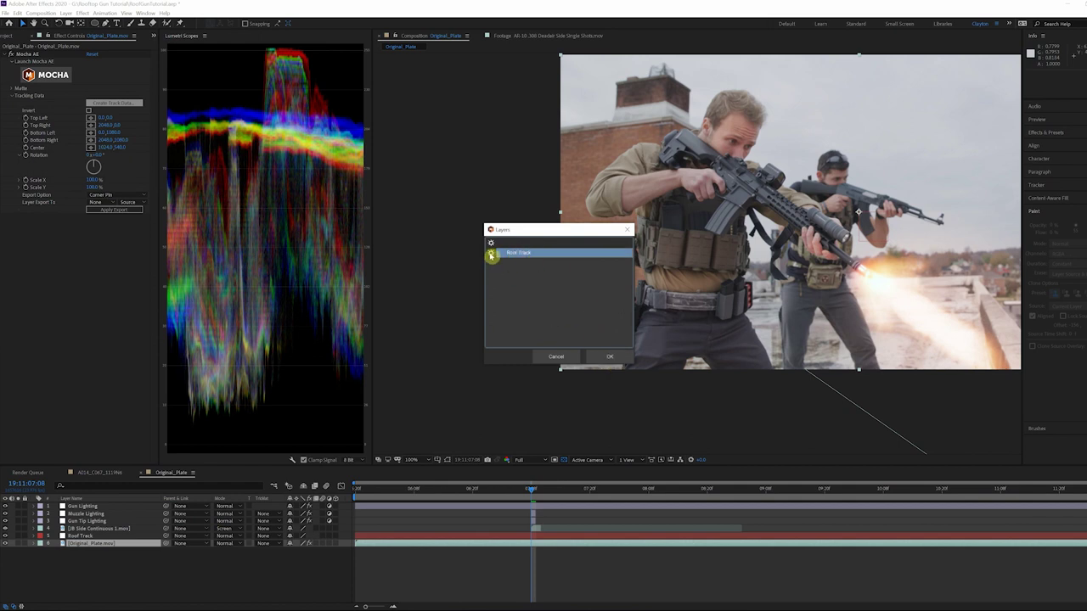
pyautogui.click(610, 357)
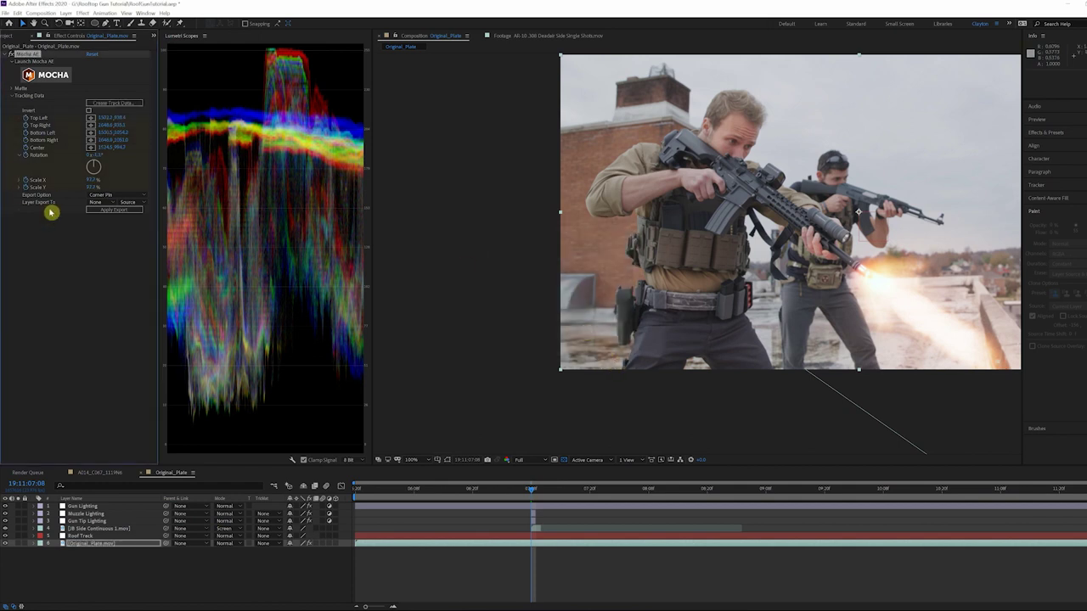
# Export the track as Transform data onto the Roof Track null, starting from the first frame of the composition.
pyautogui.click(103, 203)
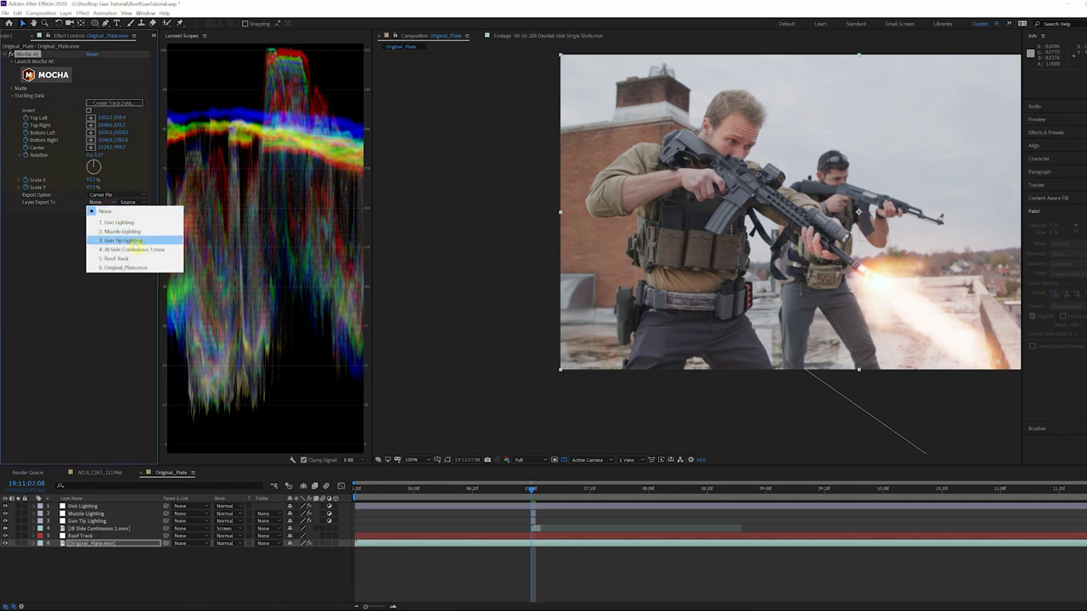
pyautogui.click(116, 258)
pyautogui.click(115, 194)
pyautogui.click(113, 222)
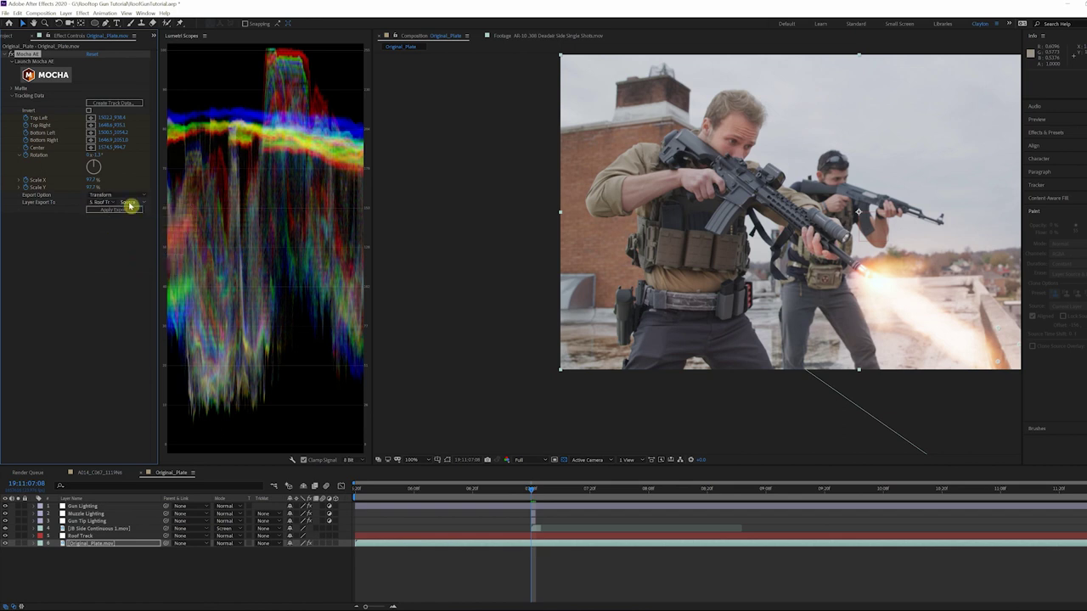
pyautogui.moveTo(372, 489); pyautogui.dragTo(323, 492)
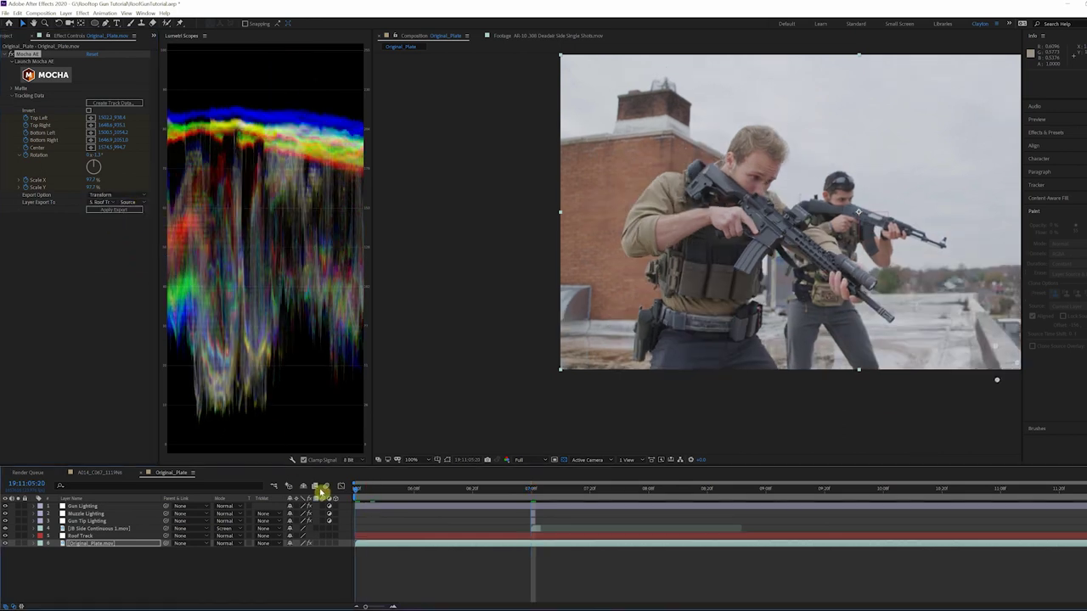
pyautogui.click(115, 212)
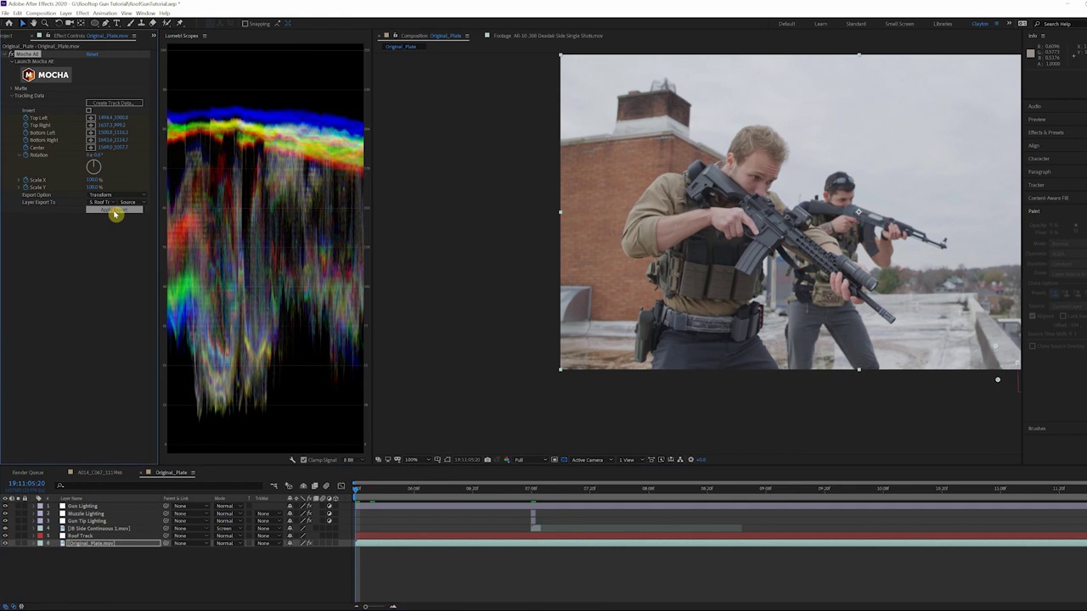
# Reveal the Roof Track null's keyframes, remove its Scale animation and scrub through the clip to check the motion.
pyautogui.click(89, 537)
pyautogui.press('u')
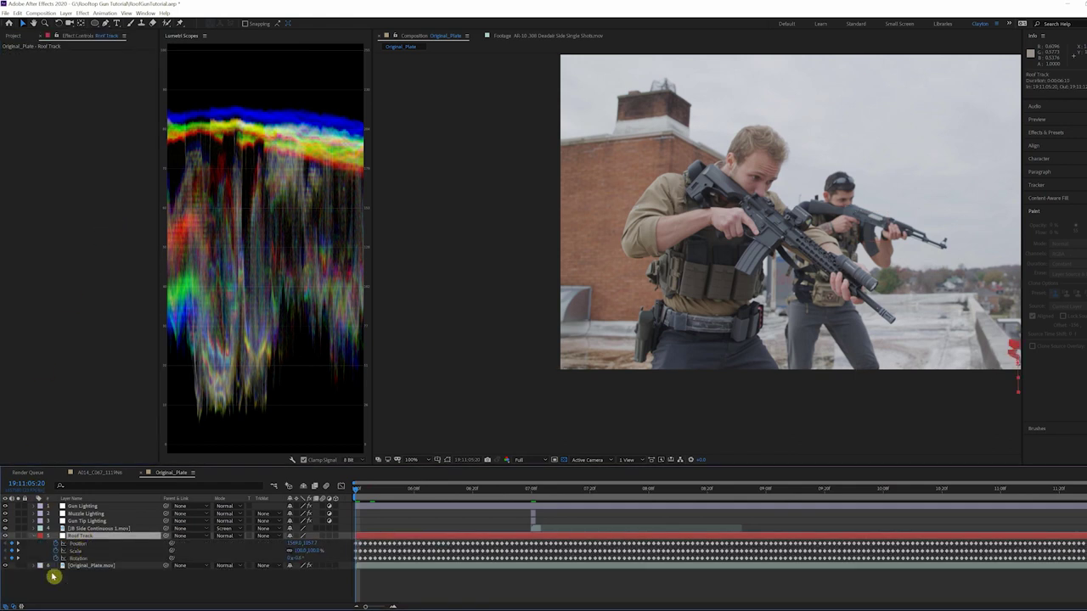
pyautogui.click(58, 553)
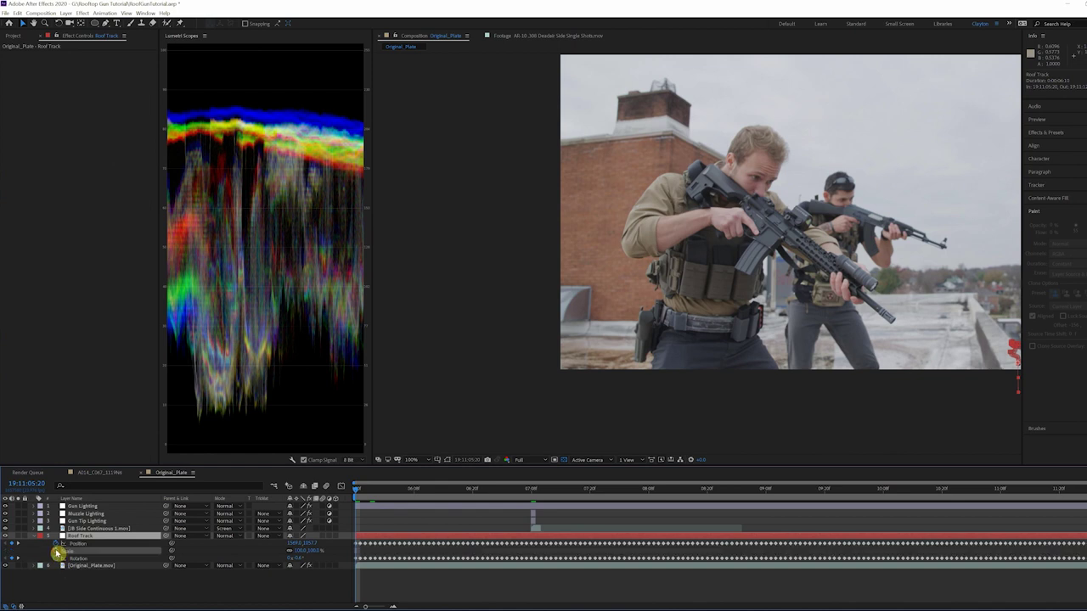
pyautogui.moveTo(355, 495); pyautogui.dragTo(429, 502)
pyautogui.press('Home')
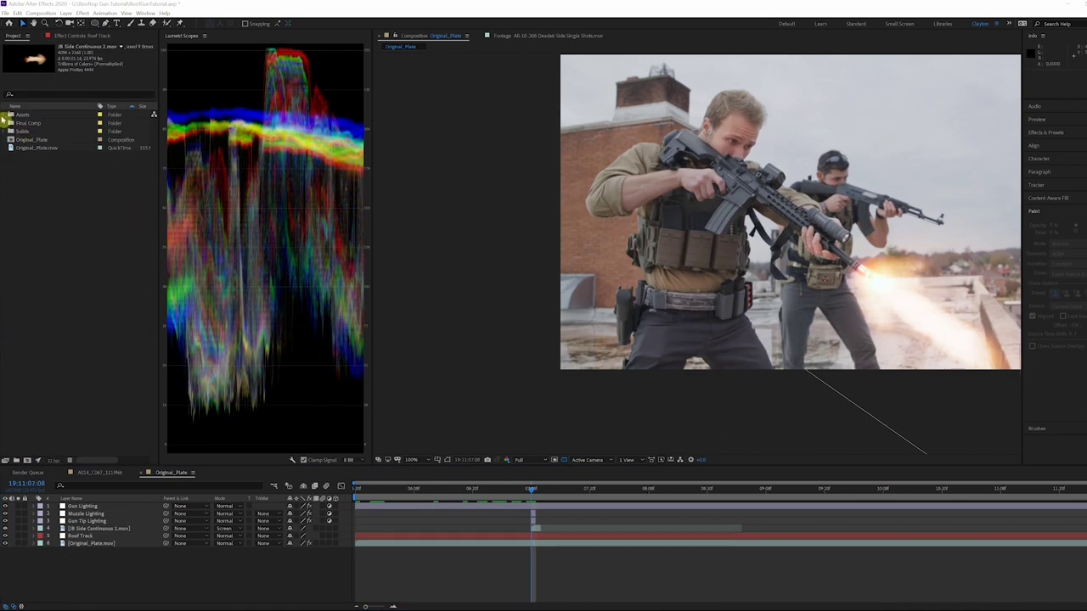
# Add Gun_Smoke_Side_6_2440_4K.mov above the muzzle flash layer at the shot frame and scale it to 40%.
pyautogui.click(5, 116)
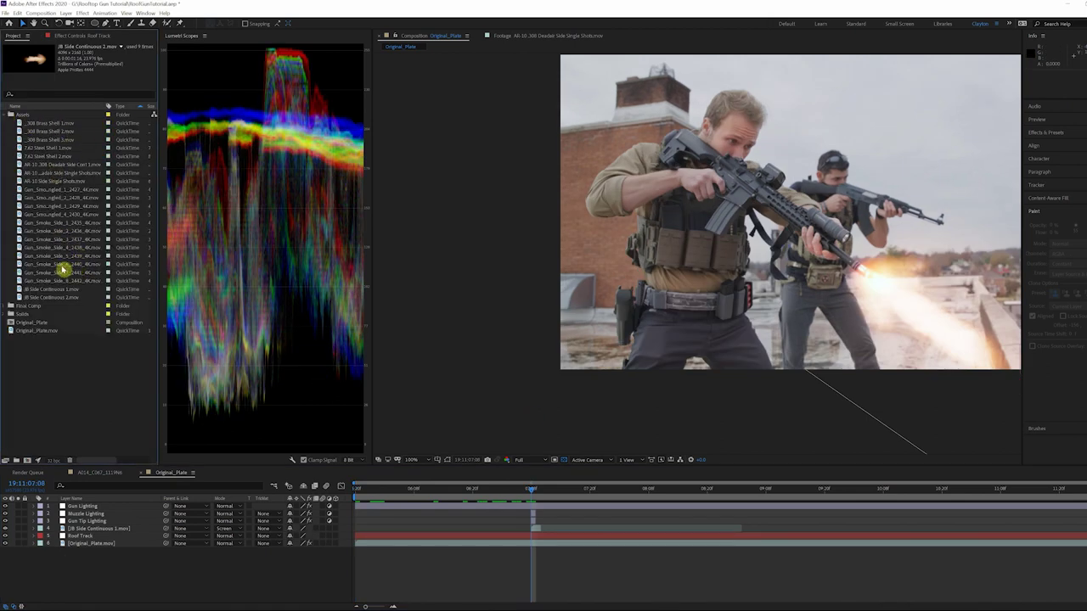
pyautogui.moveTo(55, 267); pyautogui.dragTo(537, 529)
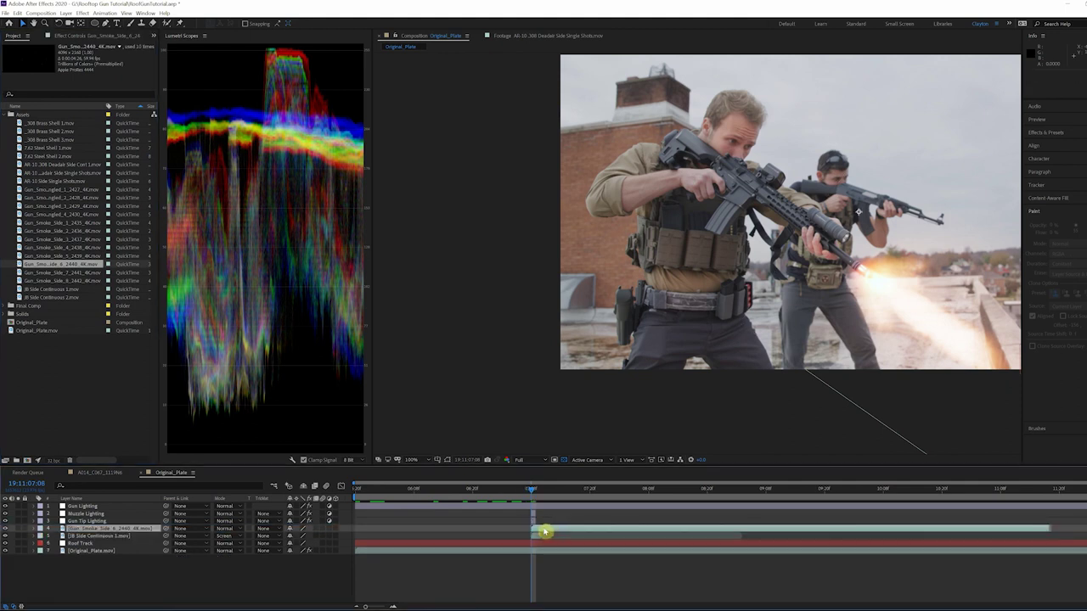
pyautogui.press('s')
pyautogui.click(300, 536)
pyautogui.write('40')
pyautogui.press('Return')
pyautogui.scroll(-1, 812, 233)
pyautogui.scroll(1, 815, 234)
pyautogui.moveTo(552, 533)
pyautogui.mouseDown()
pyautogui.moveTo(531, 534)
pyautogui.moveTo(548, 540)
pyautogui.mouseUp()
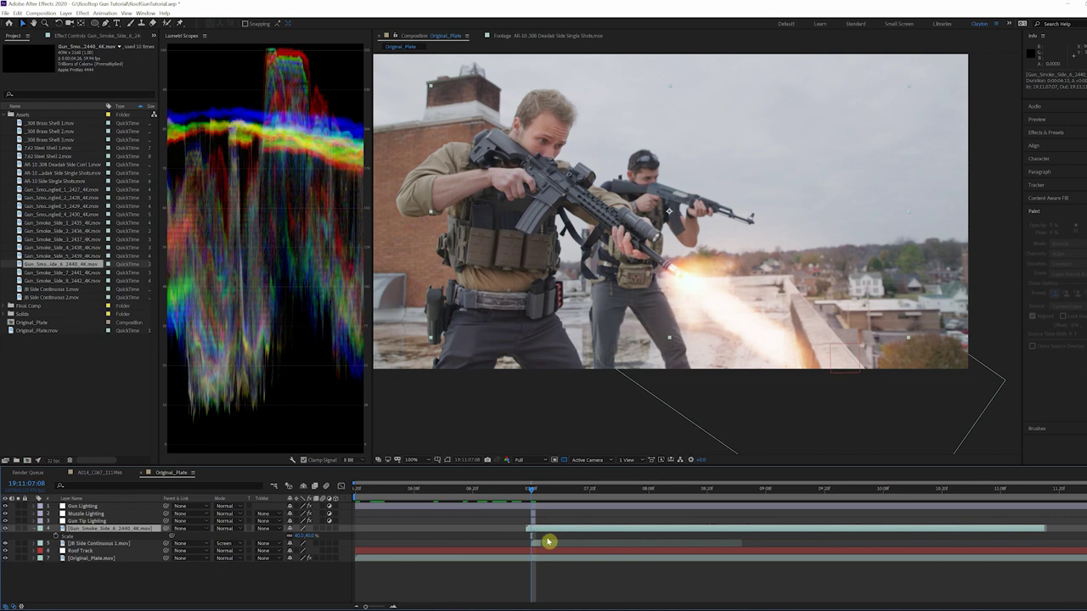
# Rotate the side smoke to match the muzzle flash's angle and position it at the front rifle's barrel tip.
pyautogui.press('w')
pyautogui.moveTo(652, 280); pyautogui.dragTo(918, 156)
pyautogui.press('v')
pyautogui.press('pagedown')
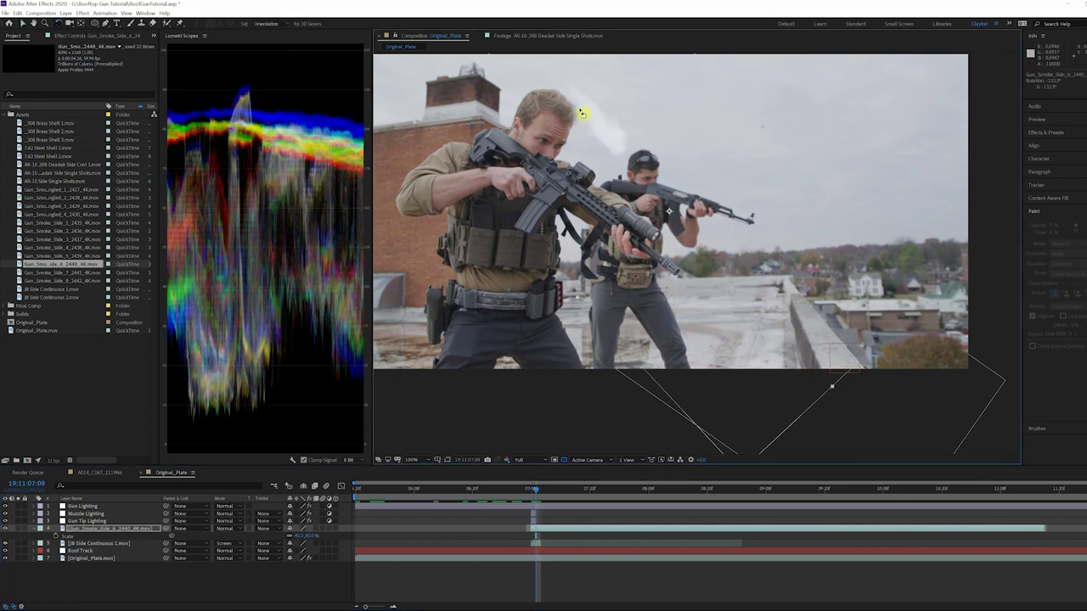
pyautogui.moveTo(582, 109); pyautogui.dragTo(696, 320)
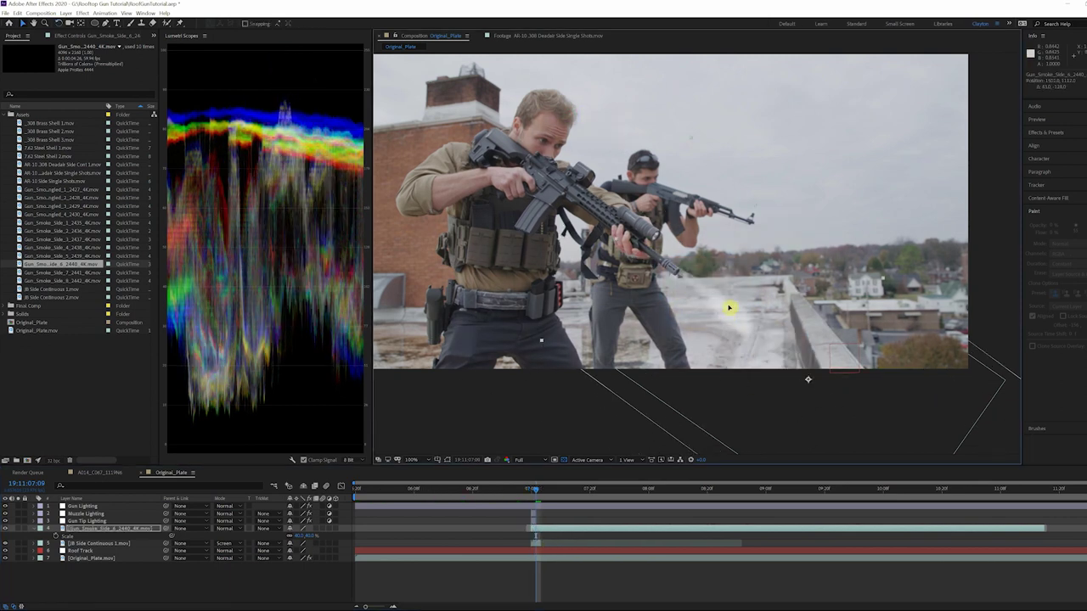
pyautogui.press('pageup')
pyautogui.press('pageup')
pyautogui.press('pagedown')
# Time-stretch the side smoke layer to half its duration and check the frames around the shot.
pyautogui.rightClick(560, 526)
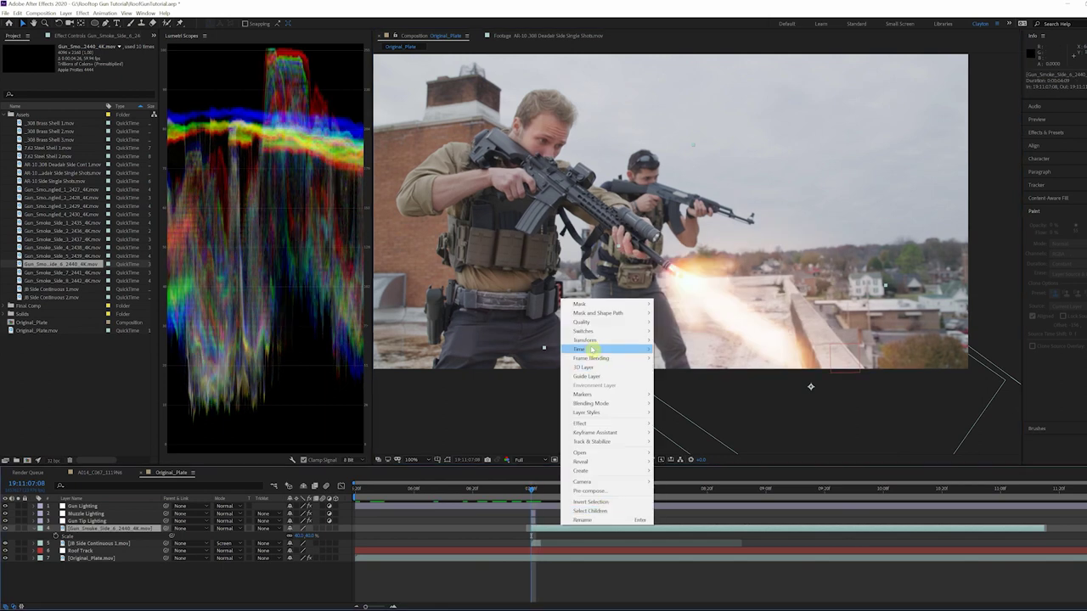
pyautogui.moveTo(592, 349)
pyautogui.click(701, 371)
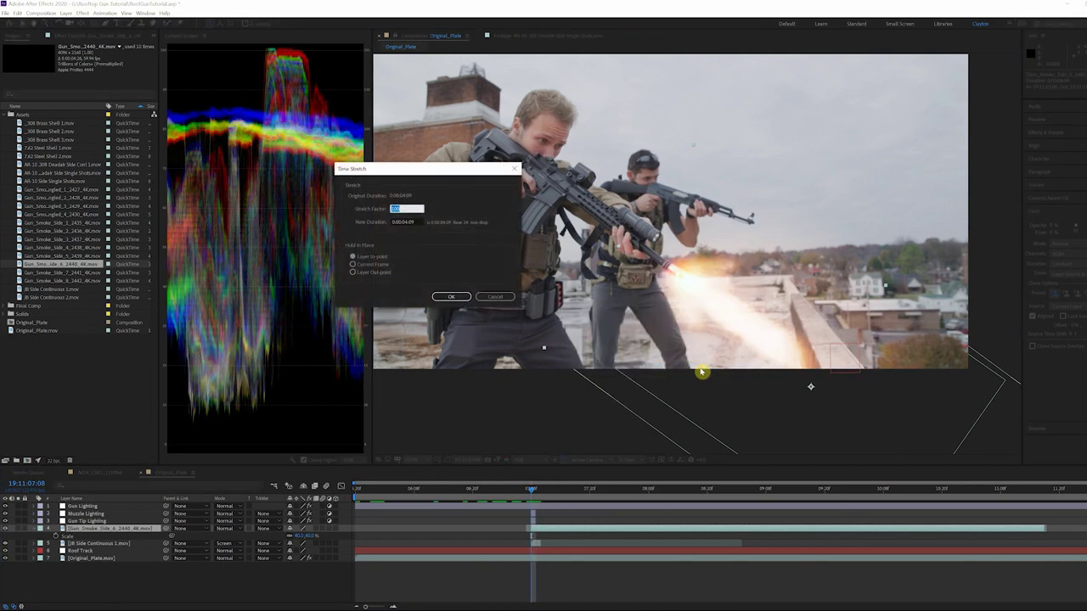
pyautogui.press('Return')
pyautogui.press('pagedown')
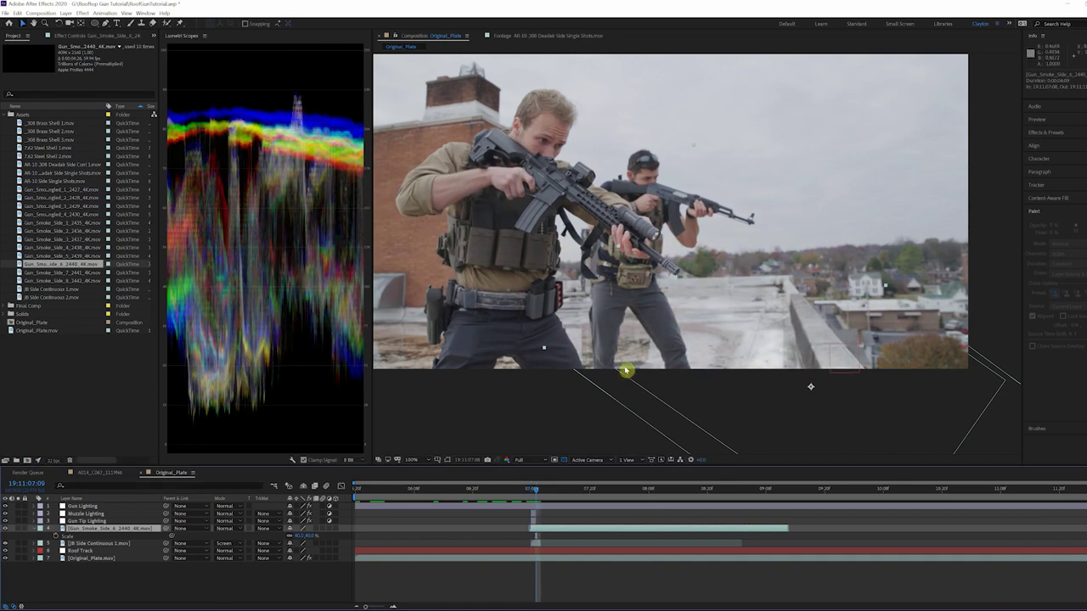
pyautogui.press('pageup')
pyautogui.press('pageup')
pyautogui.press('pagedown')
# Add Gun_Smoke_Angled_3_2429_4K.mov above the side smoke layer, solo it and scale it to 45%.
pyautogui.moveTo(61, 205); pyautogui.dragTo(503, 536)
pyautogui.click(17, 528)
pyautogui.click(563, 460)
pyautogui.scroll(-1, 594, 360)
pyautogui.press('s')
pyautogui.click(301, 536)
pyautogui.write('45')
pyautogui.press('Return')
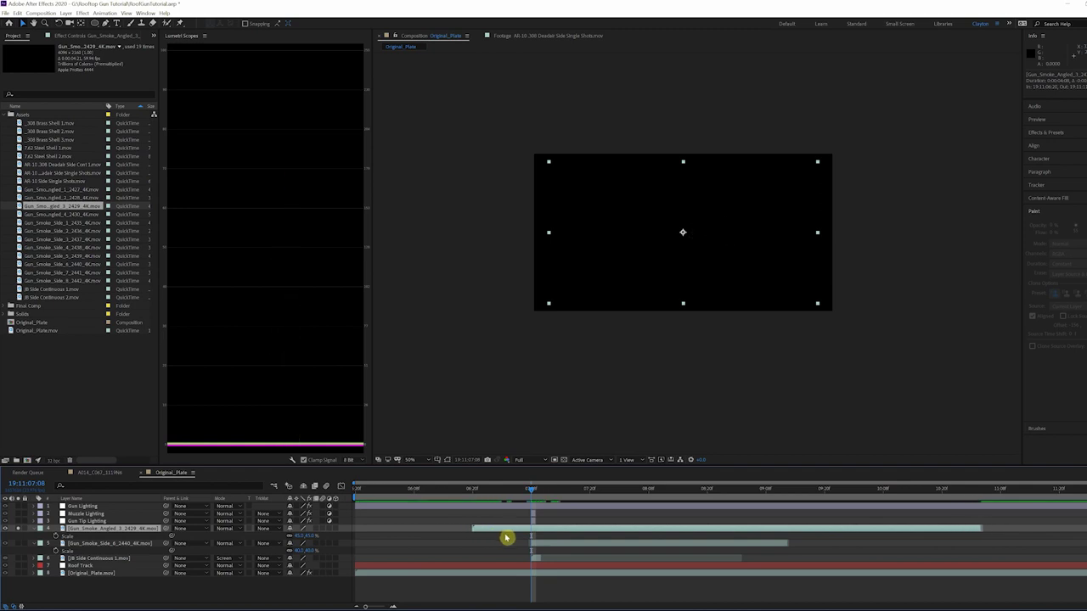
# Flip the angled smoke horizontally, then rotate and position it along the muzzle flash.
pyautogui.rightClick(720, 235)
pyautogui.moveTo(773, 277)
pyautogui.click(857, 339)
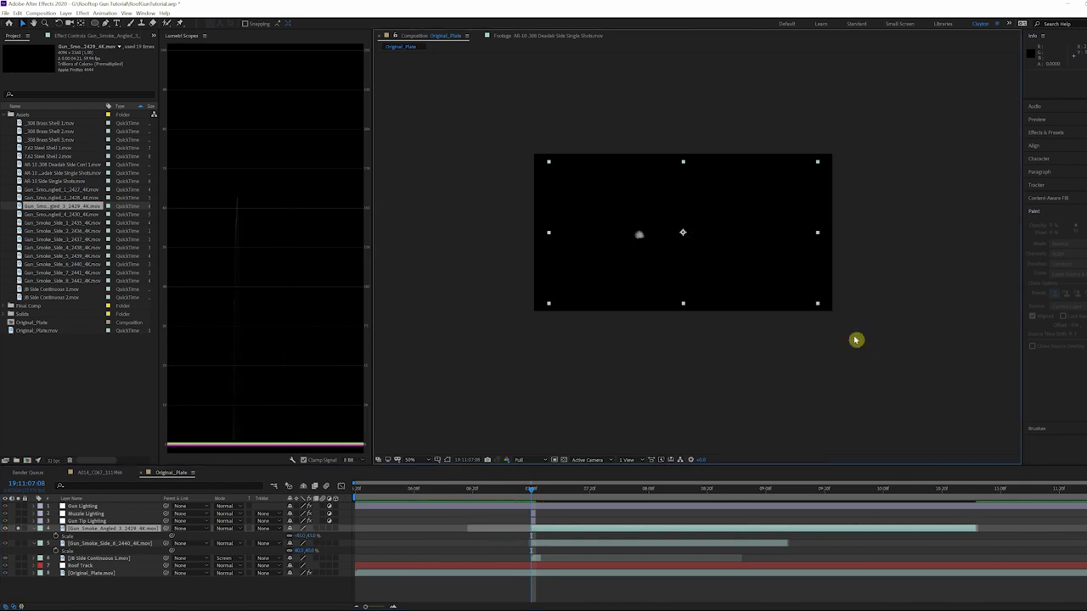
pyautogui.press('w')
pyautogui.moveTo(669, 215); pyautogui.dragTo(683, 266)
pyautogui.press('v')
# Time-stretch the angled smoke layer with a stretch factor of 50%.
pyautogui.rightClick(555, 530)
pyautogui.moveTo(586, 353)
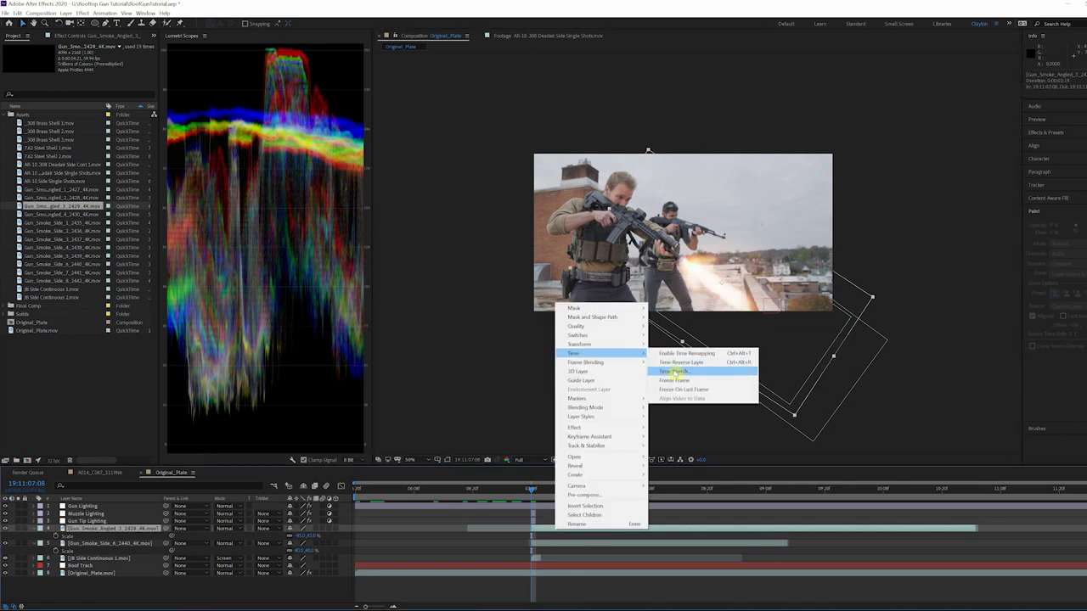
pyautogui.click(679, 371)
pyautogui.write('50')
pyautogui.press('Return')
# Apply the Exposure effect to the side smoke layer and set its exposure to -0.20.
pyautogui.click(552, 547)
pyautogui.click(81, 13)
pyautogui.moveTo(128, 284)
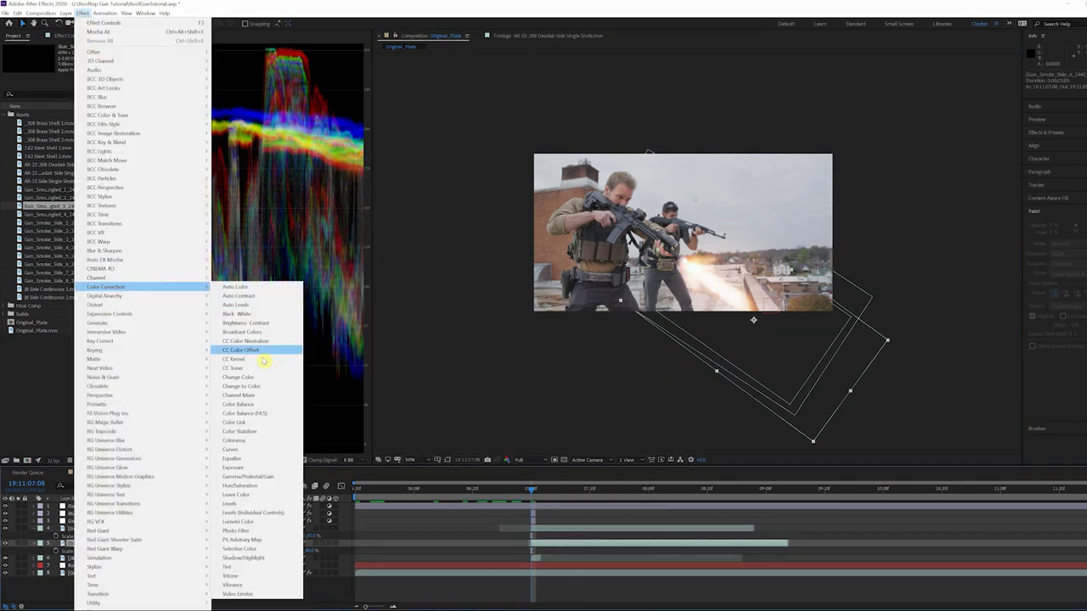
pyautogui.click(246, 350)
pyautogui.click(93, 76)
pyautogui.write('-1')
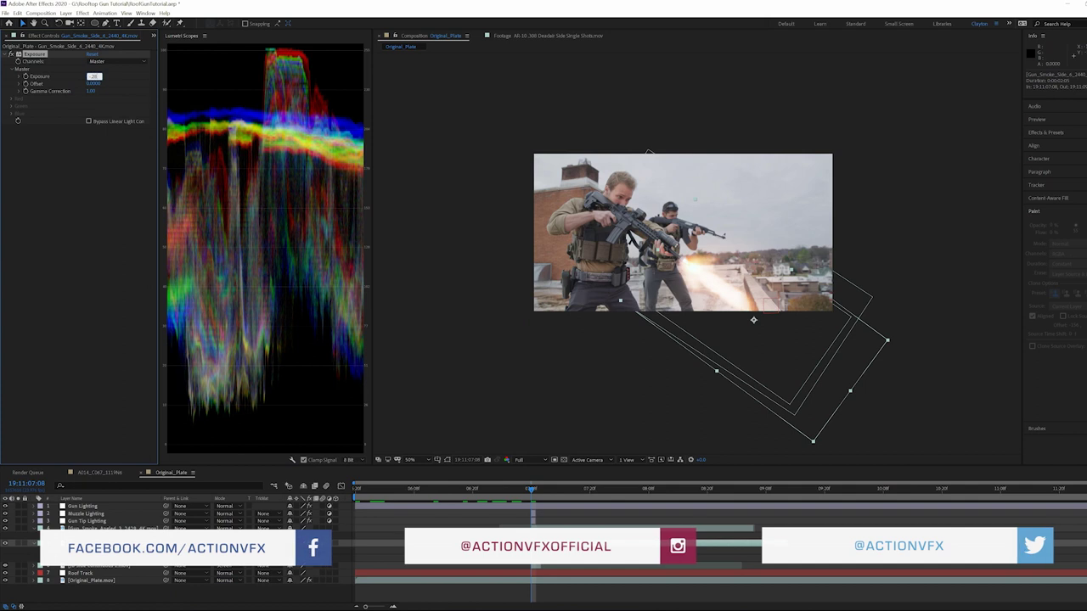
pyautogui.press('Return')
# Apply the Exposure effect to the angled smoke layer with an exposure of -0.25.
pyautogui.click(592, 529)
pyautogui.click(82, 14)
pyautogui.click(97, 31)
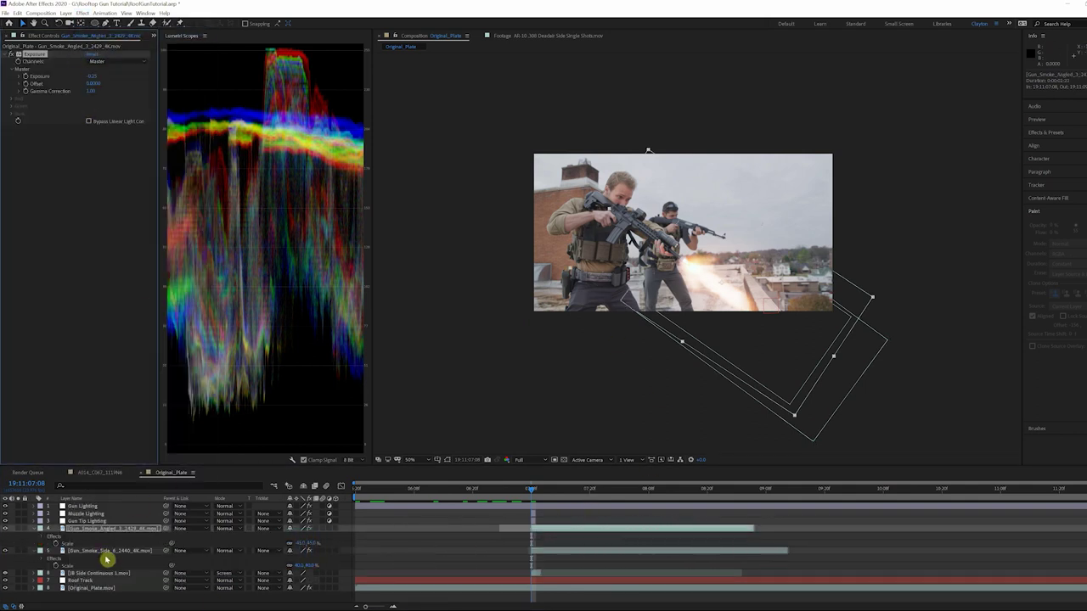
# Set the side smoke's opacity to 37% and the angled smoke's to 54%, then preview the frames after the shot.
pyautogui.click(111, 550)
pyautogui.press('t')
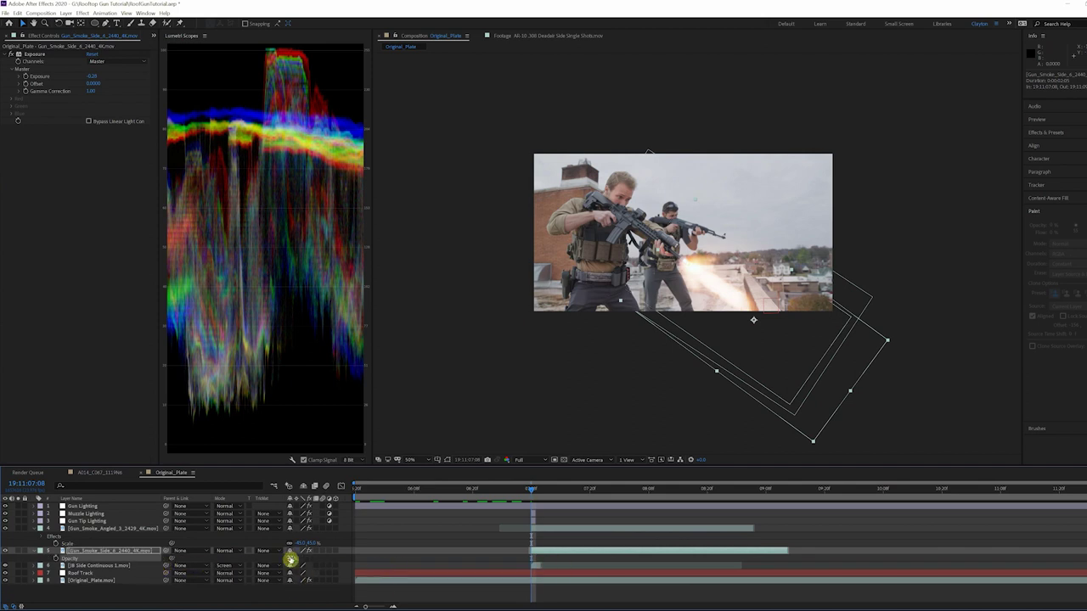
pyautogui.click(96, 528)
pyautogui.press('t')
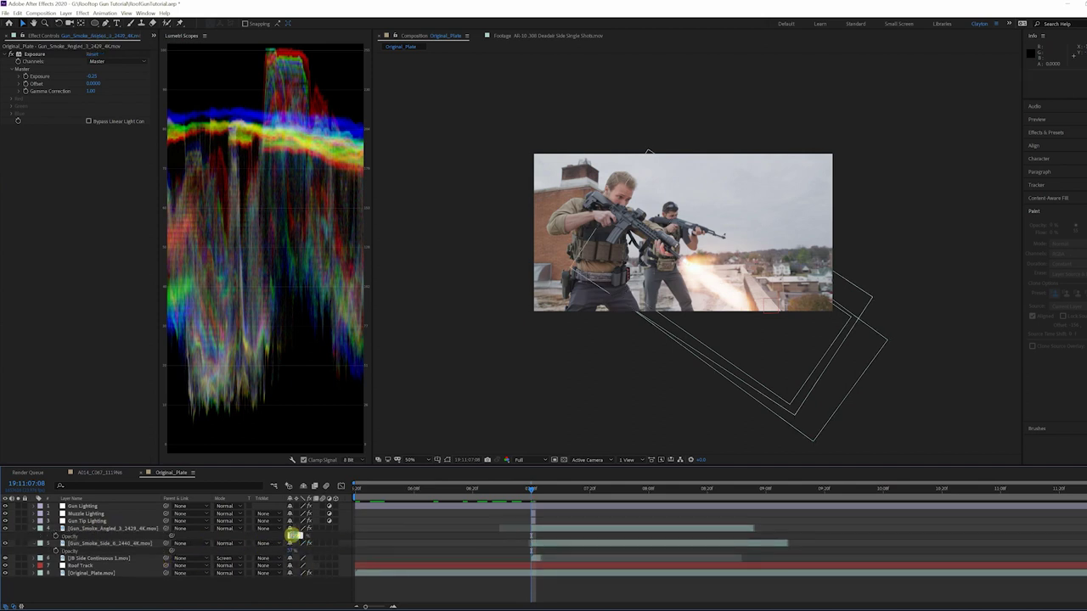
pyautogui.click(292, 535)
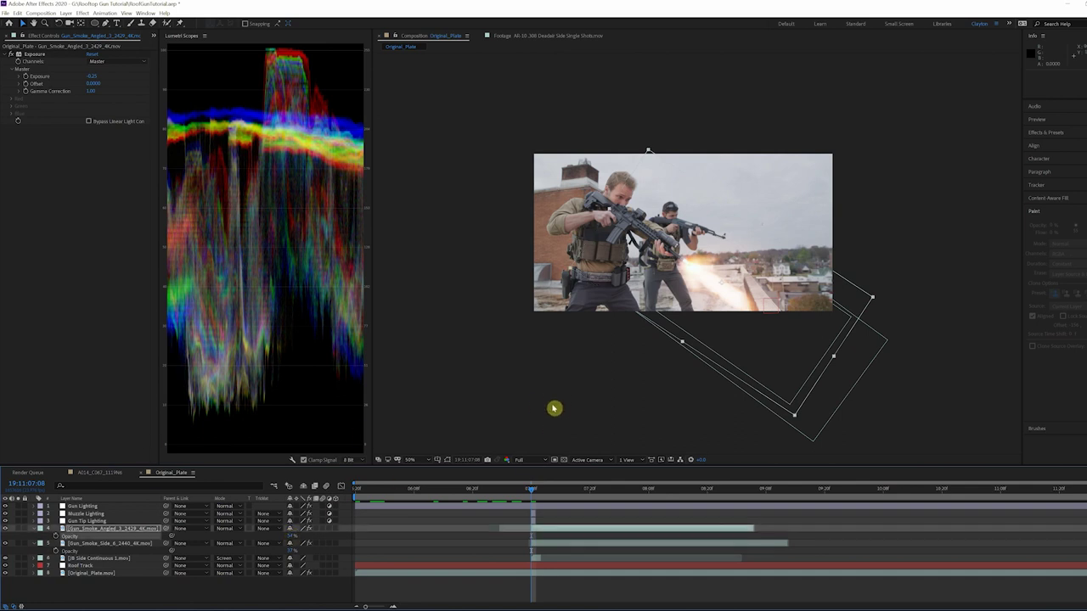
pyautogui.press('pagedown')
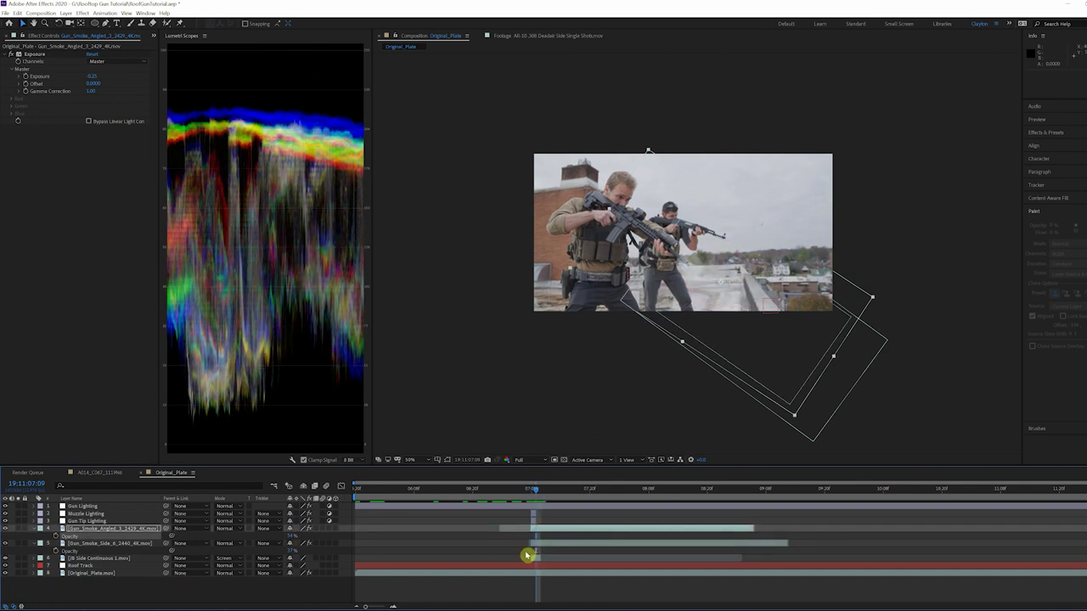
pyautogui.press('pagedown')
pyautogui.press('pagedown')
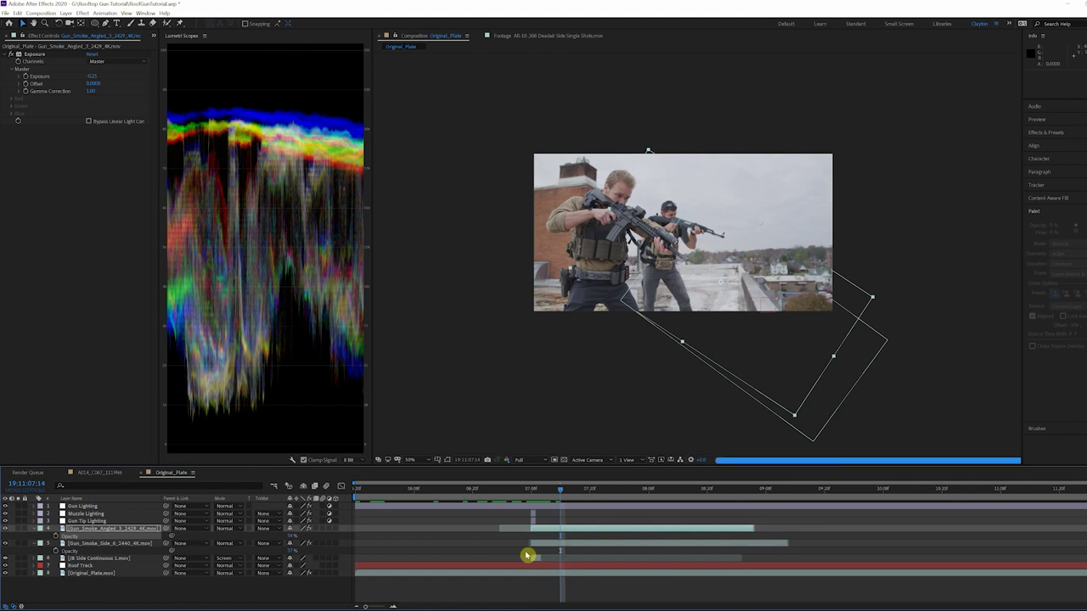
# At the shot frame, parent both the angled and the side smoke layers to the Roof Track null.
pyautogui.press('pageup')
pyautogui.press('pageup')
pyautogui.press('pageup')
pyautogui.click(194, 528)
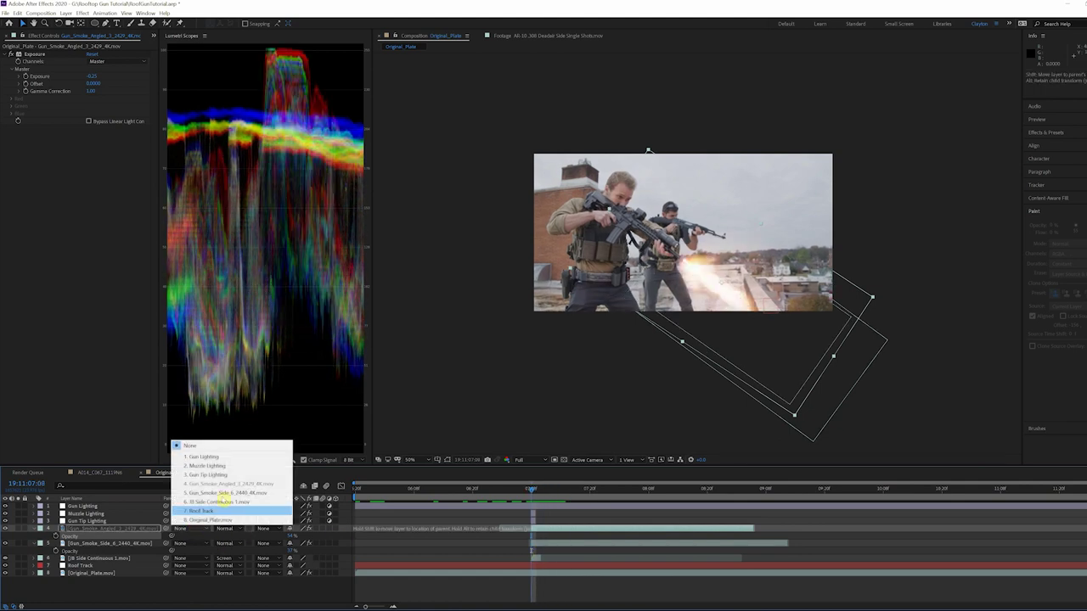
pyautogui.click(234, 510)
pyautogui.click(194, 543)
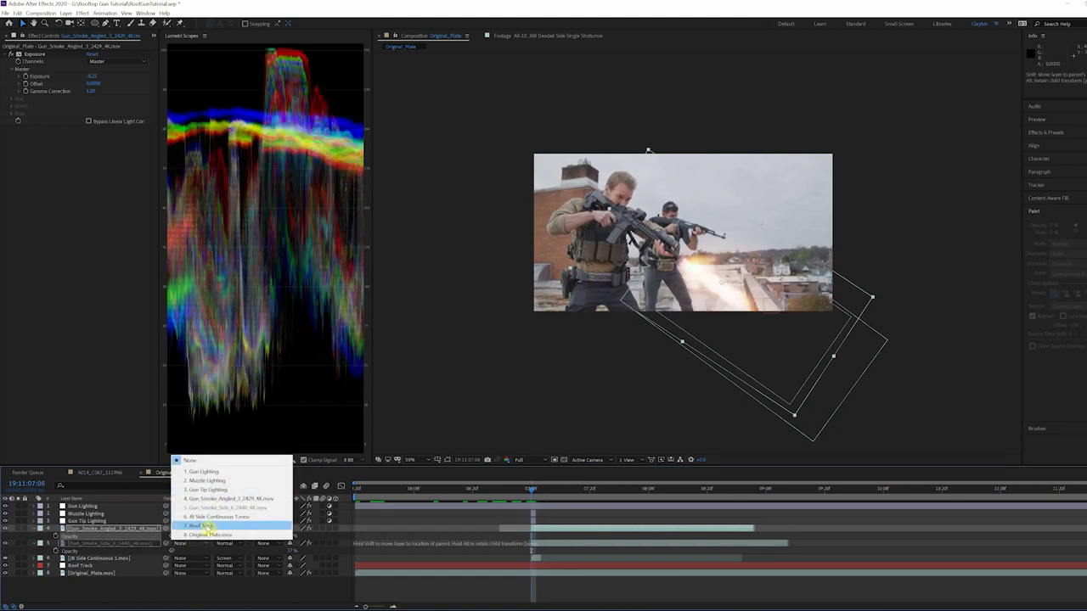
pyautogui.click(204, 526)
# Examine the frames after the shot to check how the smoke moves with the roof, and return to the shot frame.
pyautogui.press('pagedown')
pyautogui.press('pagedown')
pyautogui.press('pagedown')
pyautogui.press('pagedown')
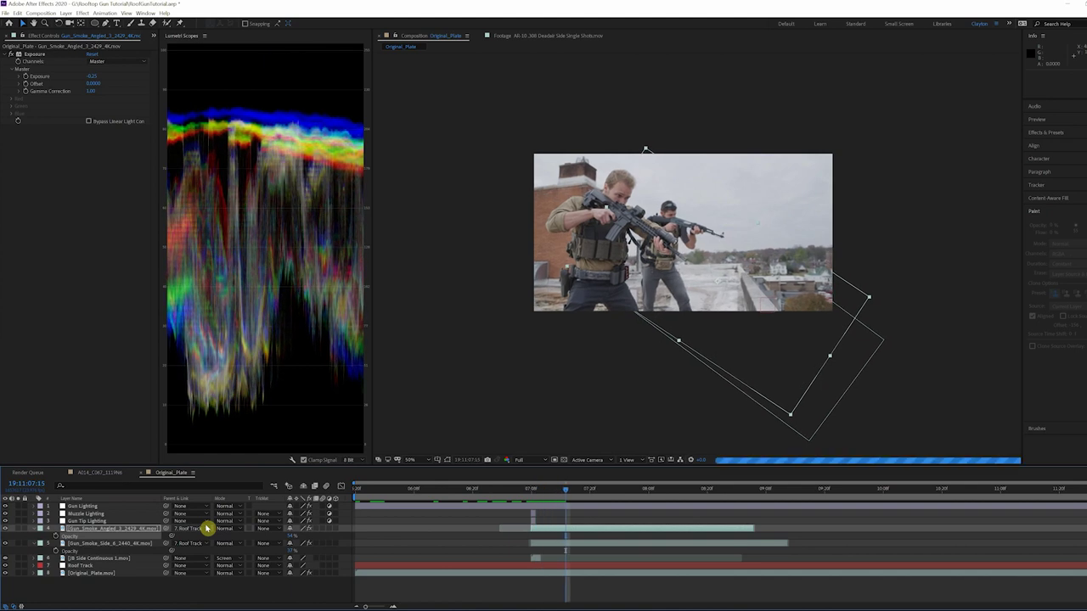
pyautogui.press('pageup')
pyautogui.press('pageup')
pyautogui.press('pageup')
pyautogui.press('pageup')
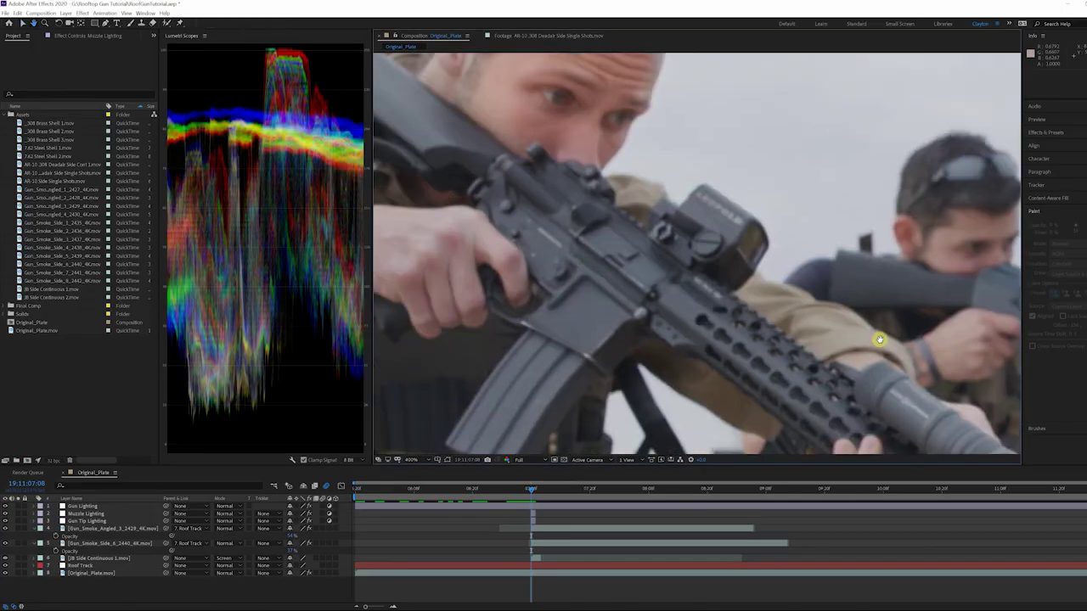
# Create a comp-sized solid in a dark colour sampled from the shadowed area behind the rifle.
pyautogui.moveTo(883, 348); pyautogui.dragTo(912, 382)
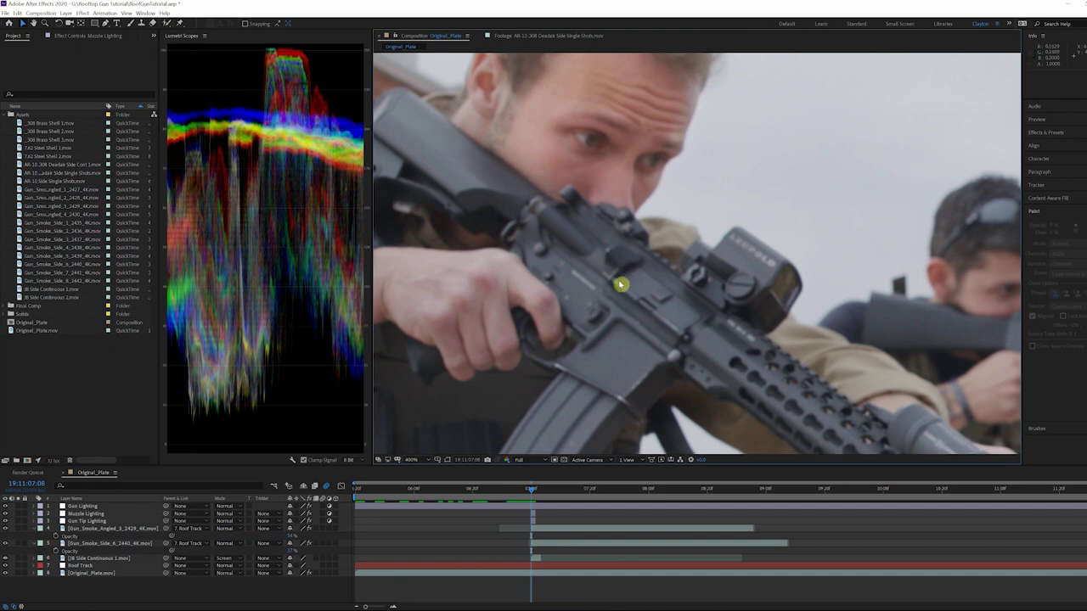
pyautogui.click(65, 14)
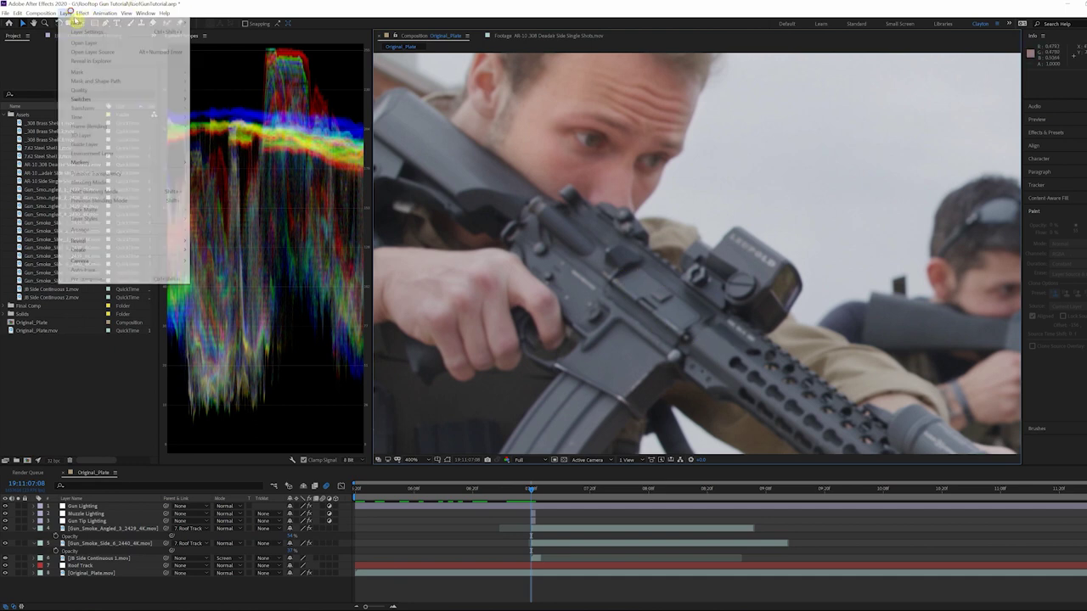
pyautogui.moveTo(97, 24)
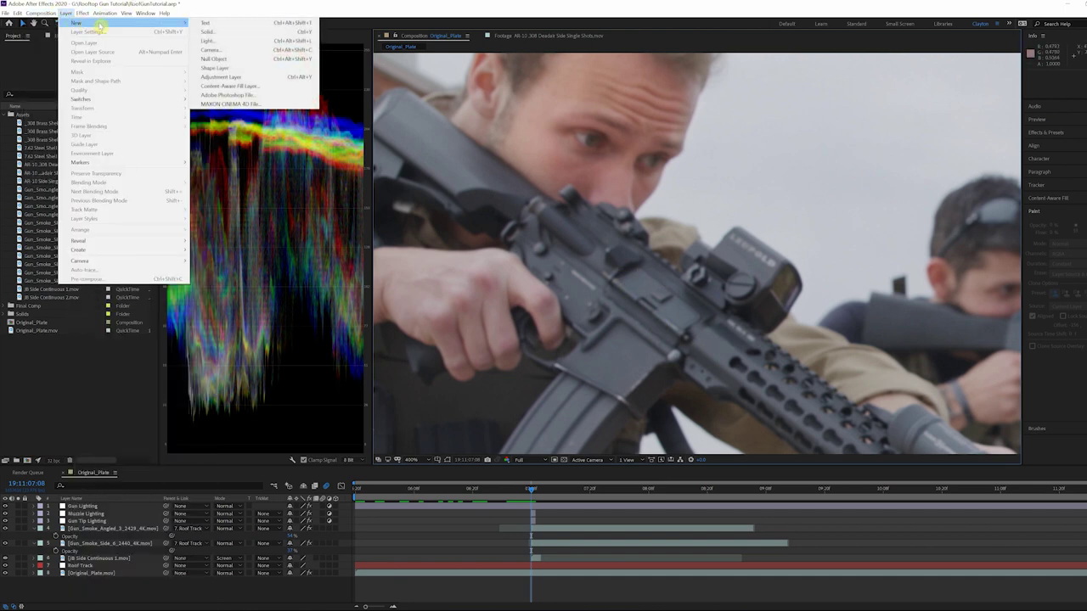
pyautogui.click(206, 32)
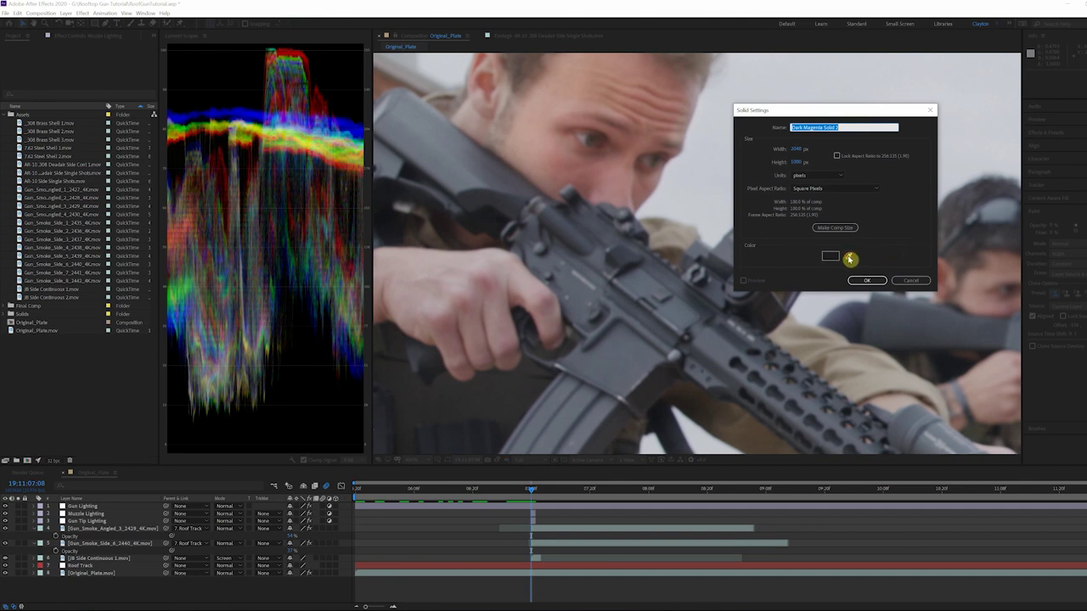
pyautogui.click(845, 261)
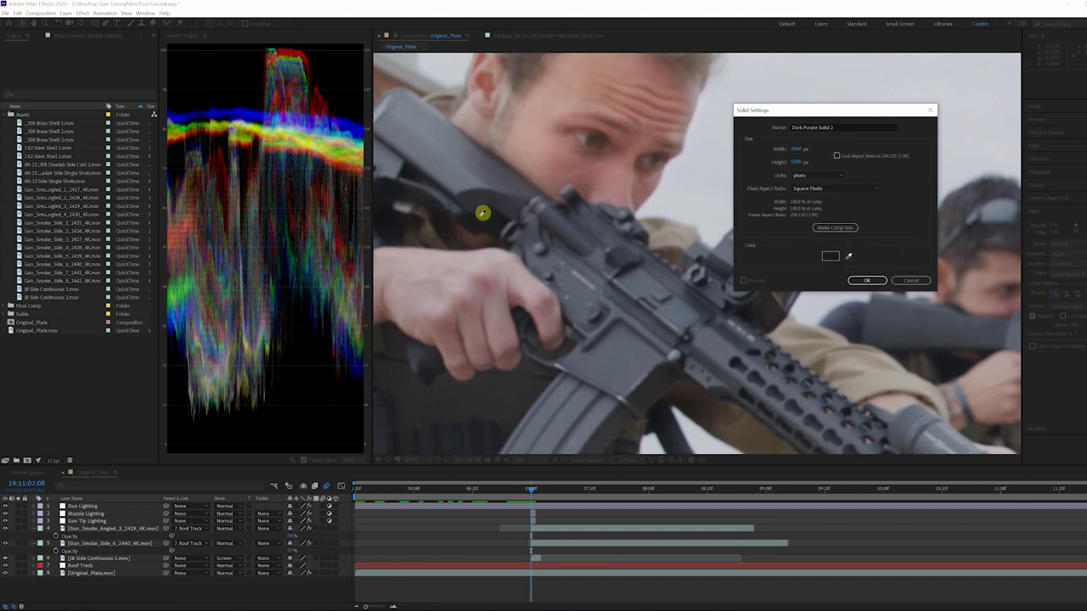
pyautogui.click(867, 280)
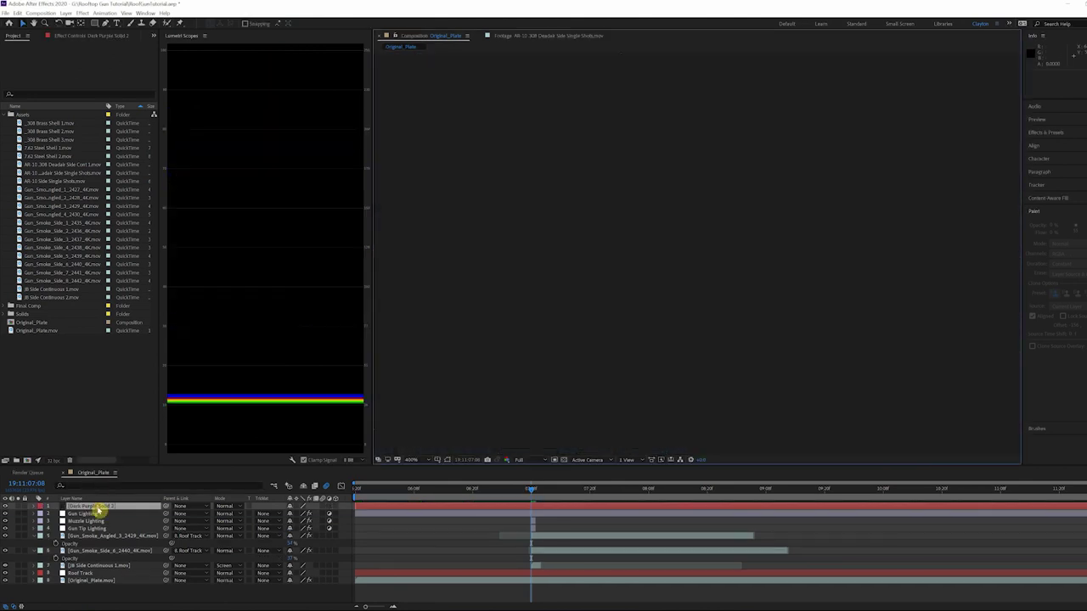
# Place the dark solid directly beneath the muzzle flash layer and trim it to the single shot frame.
pyautogui.moveTo(99, 507); pyautogui.dragTo(105, 567)
pyautogui.hotkey('alt', '[')
pyautogui.hotkey('alt', ']')
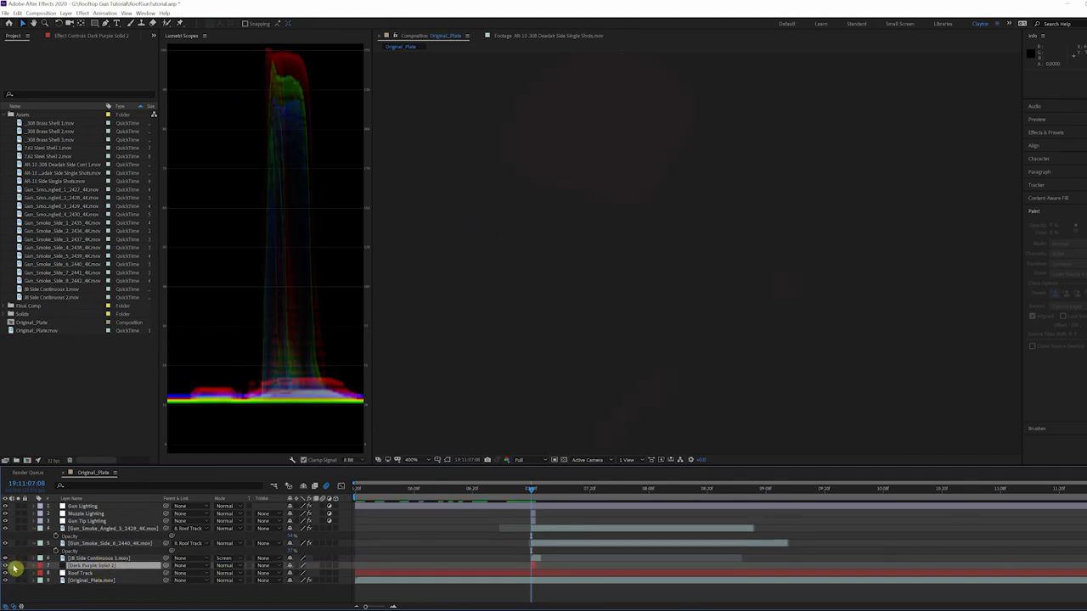
# Mask the dark solid to the outline of the rifle's ejection port, hiding the layer while tracing and showing it again.
pyautogui.click(6, 566)
pyautogui.scroll(1, 657, 325)
pyautogui.press('g')
pyautogui.click(536, 305)
pyautogui.click(576, 288)
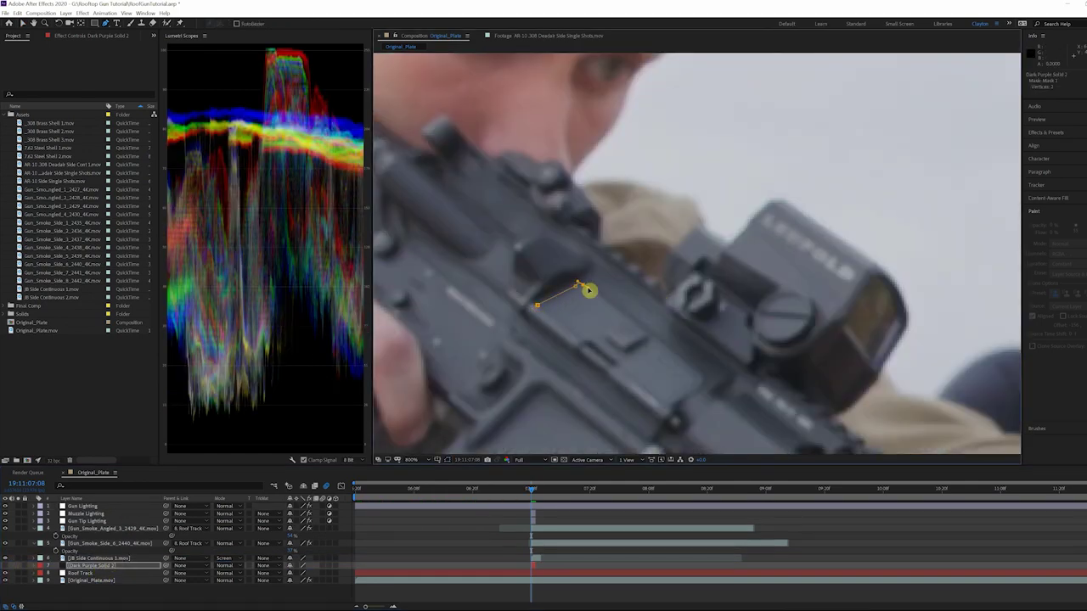
pyautogui.click(696, 375)
pyautogui.click(536, 306)
pyautogui.press('v')
pyautogui.click(7, 567)
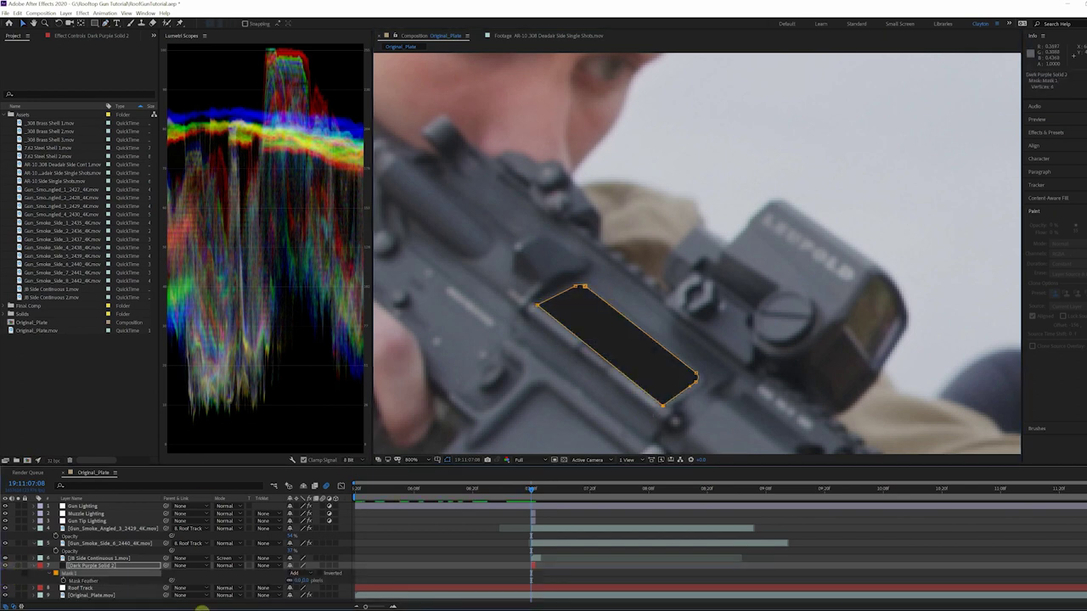
# Apply Directional Blur to the ejection port solid and adjust the blur direction.
pyautogui.click(81, 12)
pyautogui.click(247, 331)
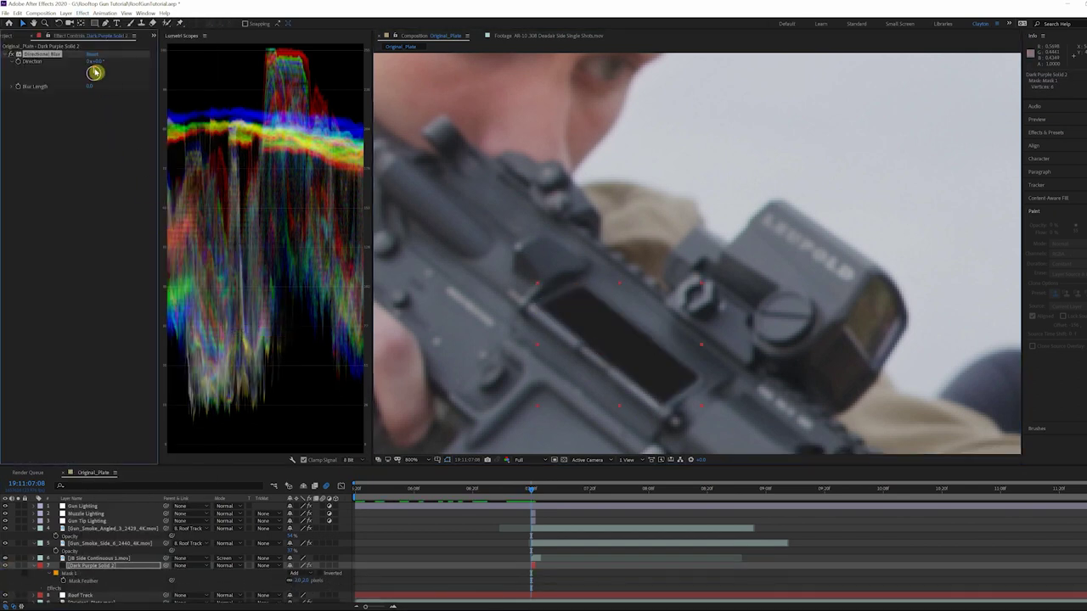
pyautogui.moveTo(92, 73); pyautogui.dragTo(91, 88)
# Add the clip _.308 Brass Shell 1.mov at the shot frame, directly above the ejection port solid.
pyautogui.moveTo(51, 123); pyautogui.dragTo(532, 527)
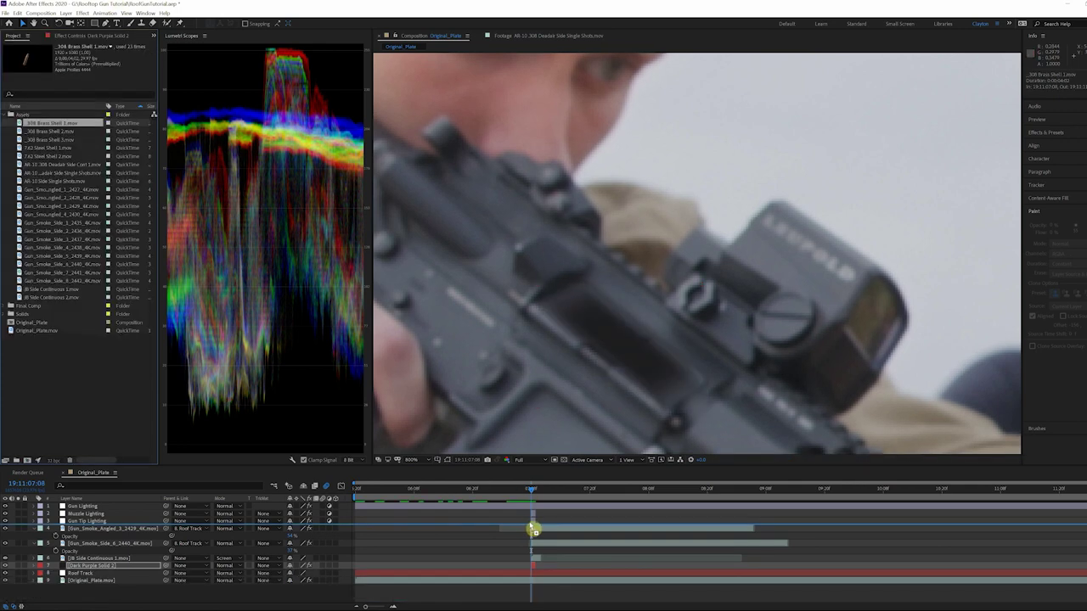
pyautogui.moveTo(95, 529); pyautogui.dragTo(126, 567)
pyautogui.scroll(-2, 653, 288)
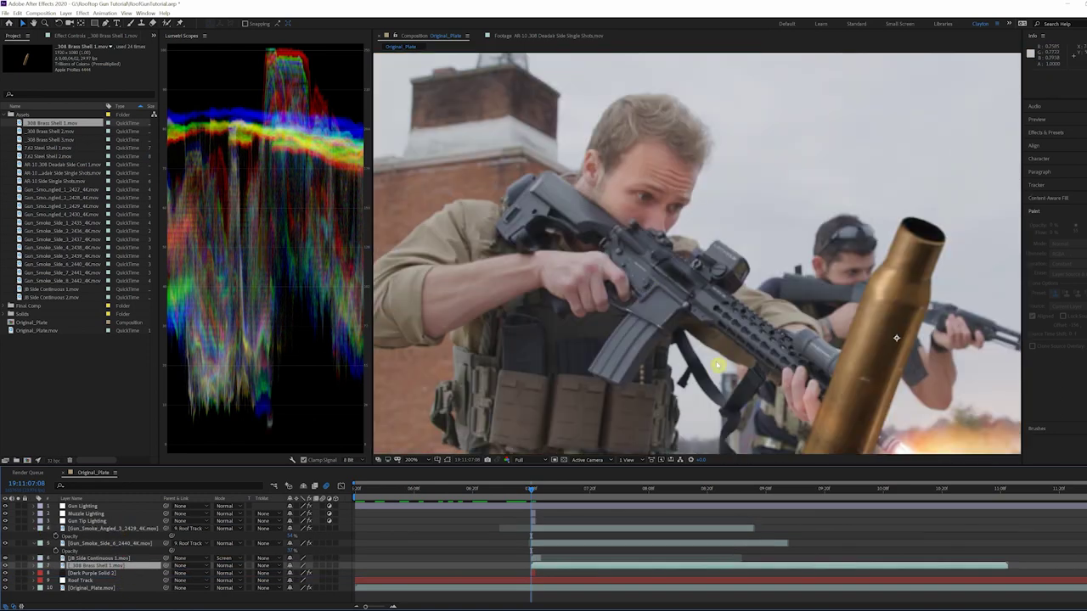
# Set the brass shell's scale to 5% and move it onto the rifle's ejection port.
pyautogui.press('s')
pyautogui.click(306, 581)
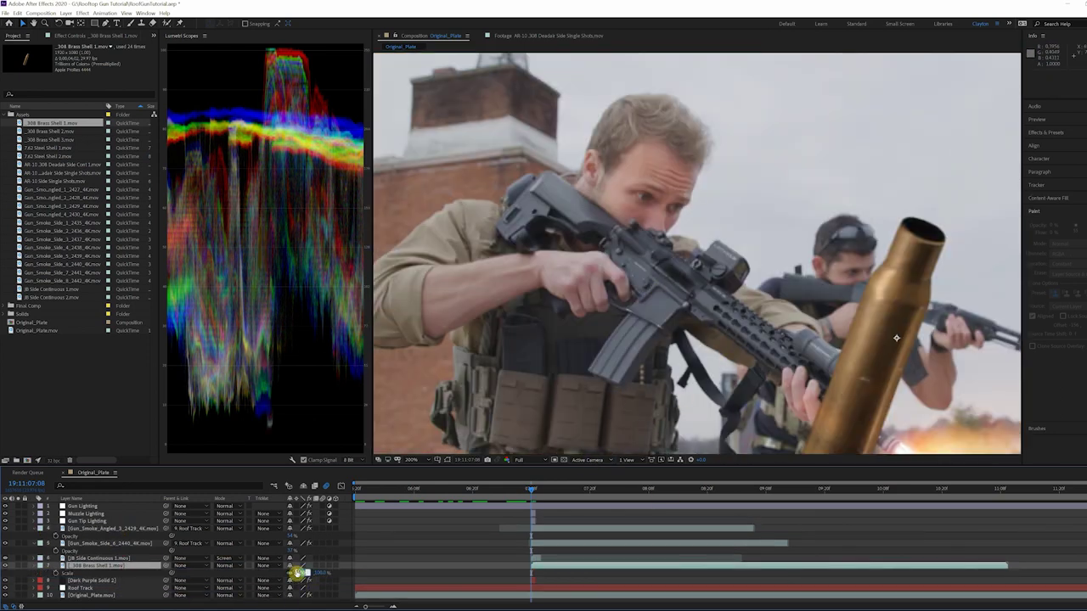
pyautogui.write('50')
pyautogui.press('Return')
pyautogui.moveTo(886, 347); pyautogui.dragTo(673, 280)
pyautogui.scroll(1, 674, 280)
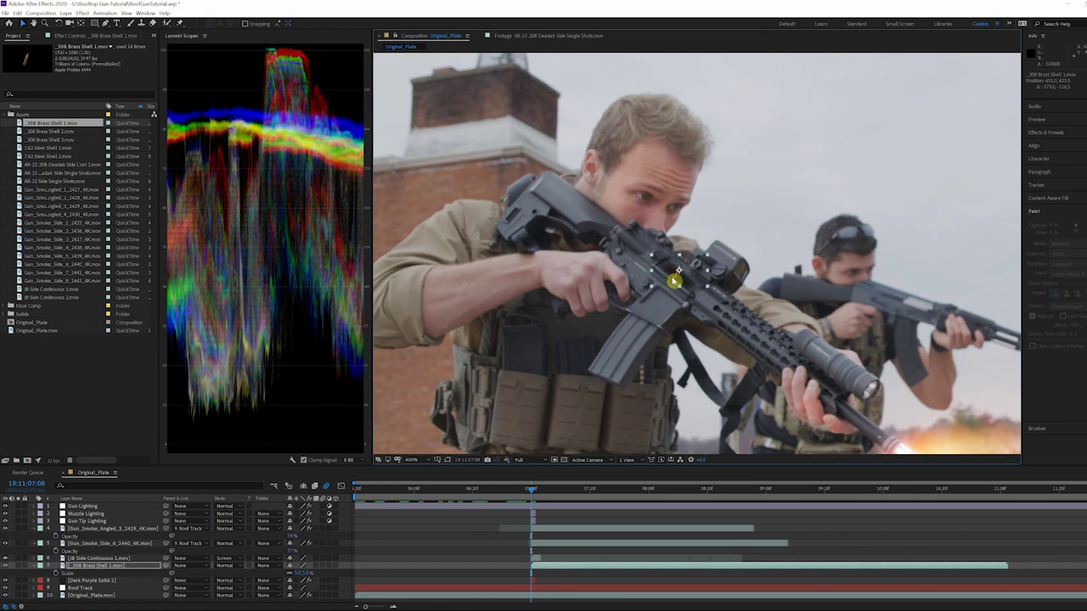
# Rotate the brass shell to line up with the ejection port and set its scale to 6%.
pyautogui.scroll(1, 674, 280)
pyautogui.press('w')
pyautogui.moveTo(628, 313); pyautogui.dragTo(609, 331)
pyautogui.press('v')
pyautogui.click(300, 573)
pyautogui.write('6')
pyautogui.press('Return')
# Keyframe the shell's position at the shot frame and again at 19:11:07:17, beyond the image's left edge.
pyautogui.press('p')
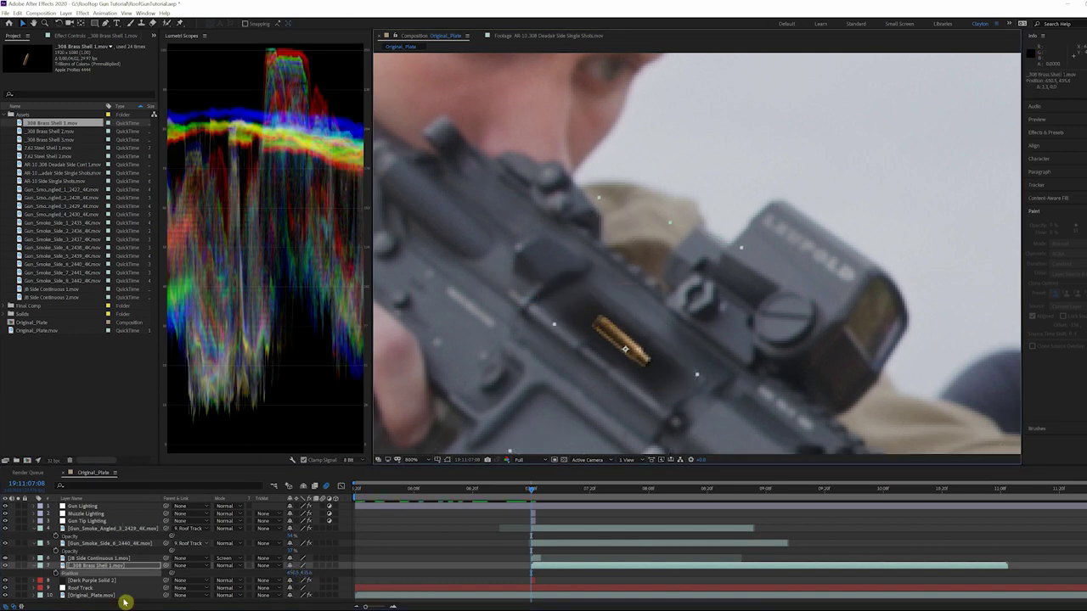
pyautogui.click(55, 573)
pyautogui.scroll(-6, 554, 422)
pyautogui.press('pagedown')
pyautogui.press('pagedown')
pyautogui.press('pagedown')
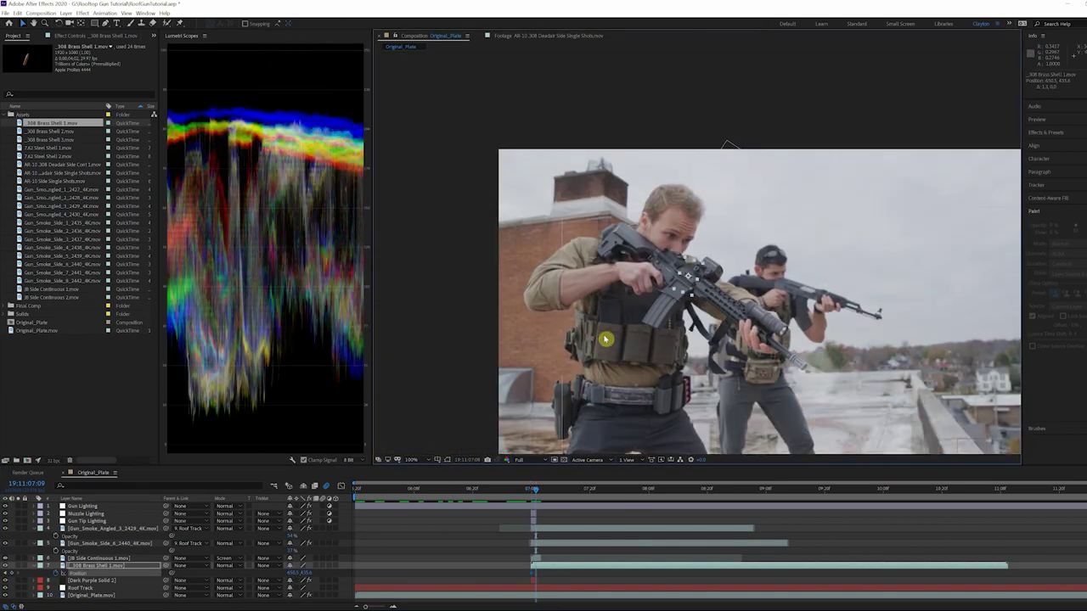
pyautogui.press('pagedown')
pyautogui.press('pagedown')
pyautogui.press('pagedown')
pyautogui.press('pagedown')
pyautogui.press('pagedown')
pyautogui.press('pagedown')
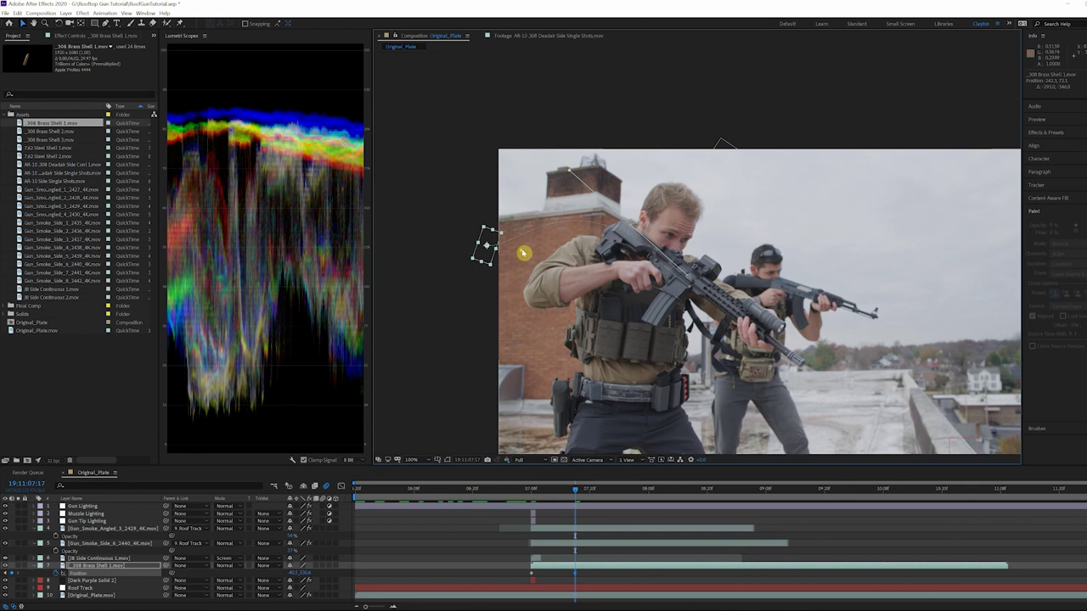
# Animate the shell's rotation from the shot frame onward so that it tumbles as it flies out.
pyautogui.press('pageup')
pyautogui.press('pageup')
pyautogui.press('pageup')
pyautogui.press('pageup')
pyautogui.press('pageup')
pyautogui.press('pageup')
pyautogui.press('pageup')
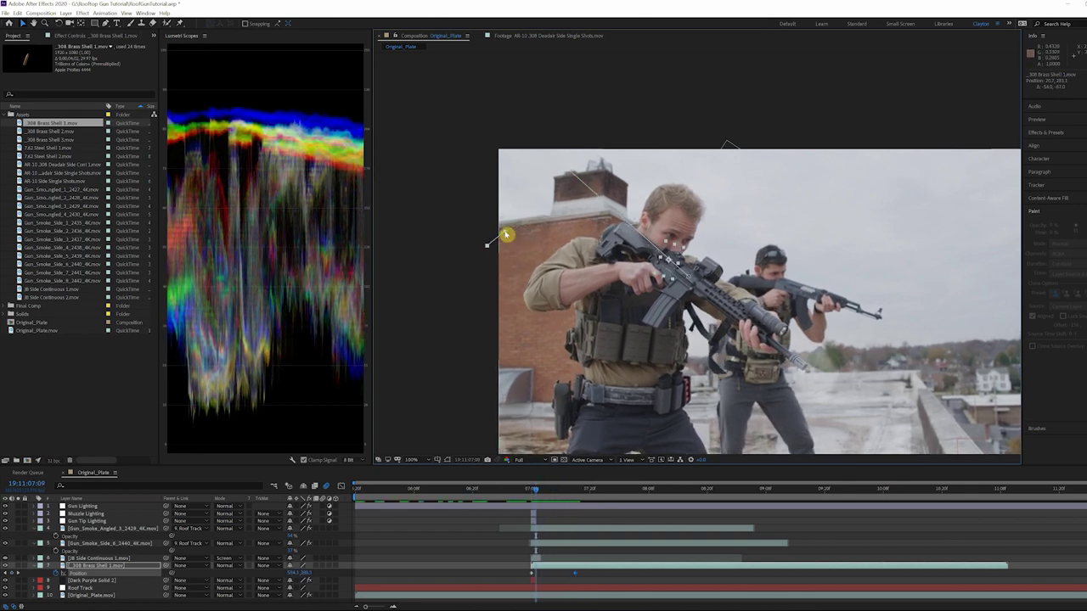
pyautogui.press('pageup')
pyautogui.press('pageup')
pyautogui.click(56, 577)
pyautogui.press('pagedown')
pyautogui.press('pagedown')
pyautogui.press('pagedown')
pyautogui.press('pagedown')
pyautogui.press('pagedown')
pyautogui.press('pagedown')
pyautogui.press('pagedown')
pyautogui.press('pagedown')
pyautogui.press('pagedown')
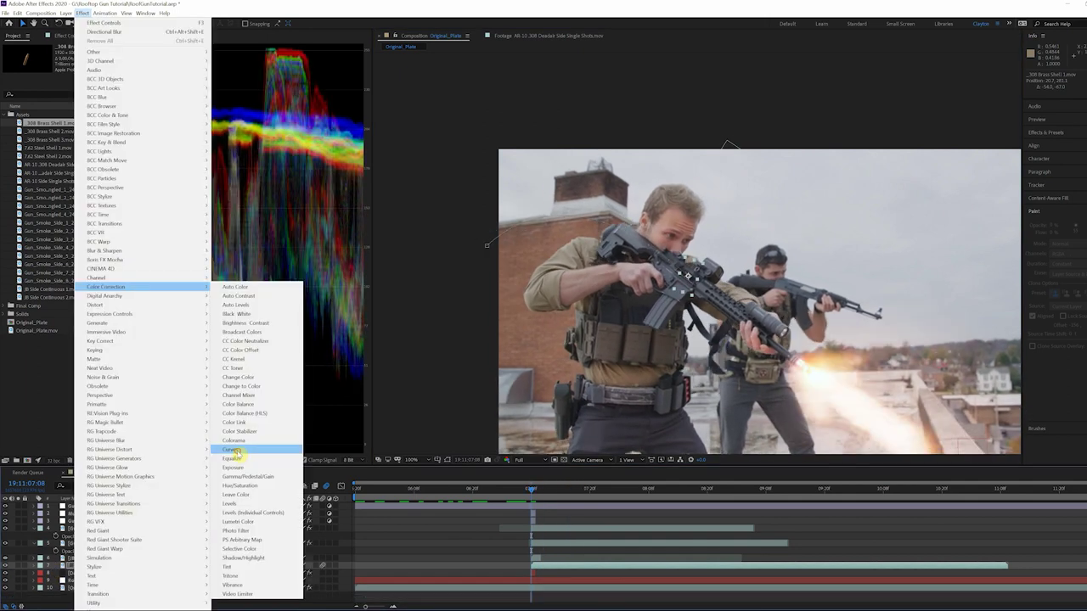
# Apply Curves to the brass shell, raising the blue midtones slightly and lowering the red midtones slightly.
pyautogui.click(233, 451)
pyautogui.click(95, 61)
pyautogui.click(107, 99)
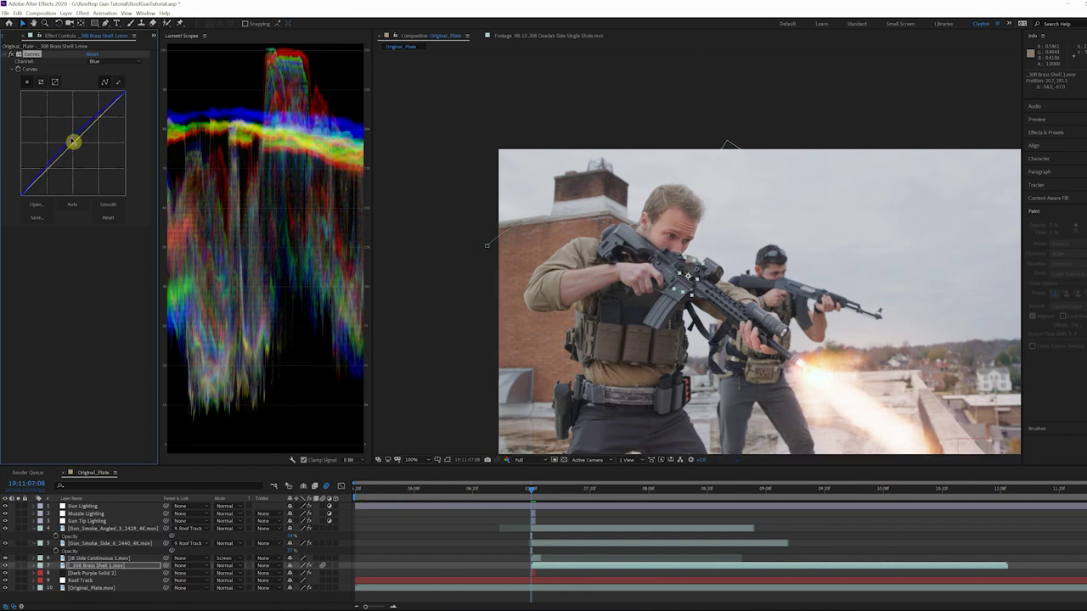
pyautogui.scroll(3, 665, 277)
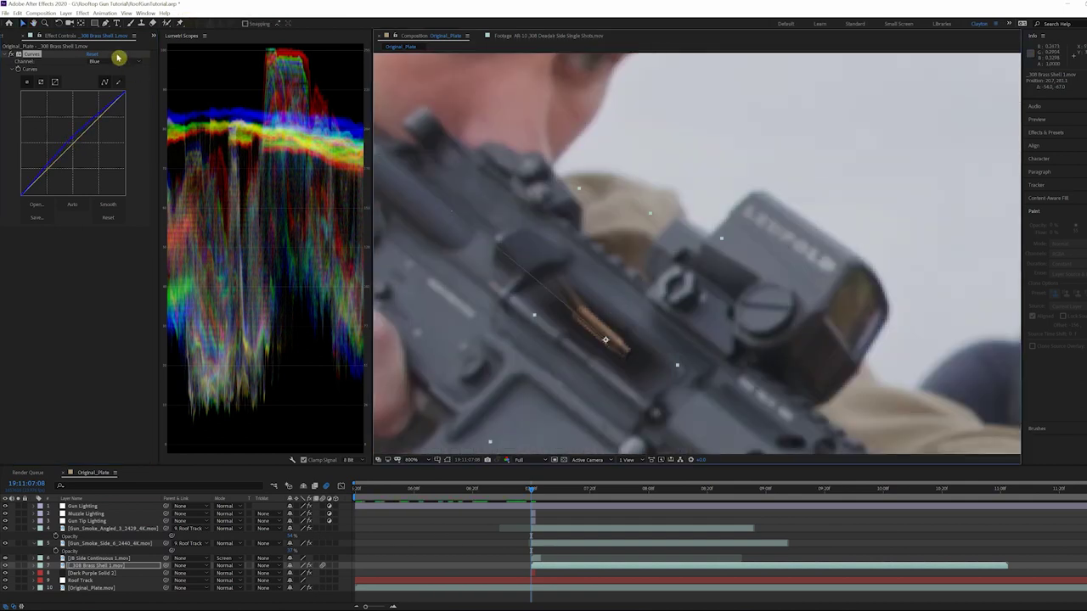
pyautogui.click(118, 58)
pyautogui.click(106, 78)
pyautogui.moveTo(74, 143); pyautogui.dragTo(77, 149)
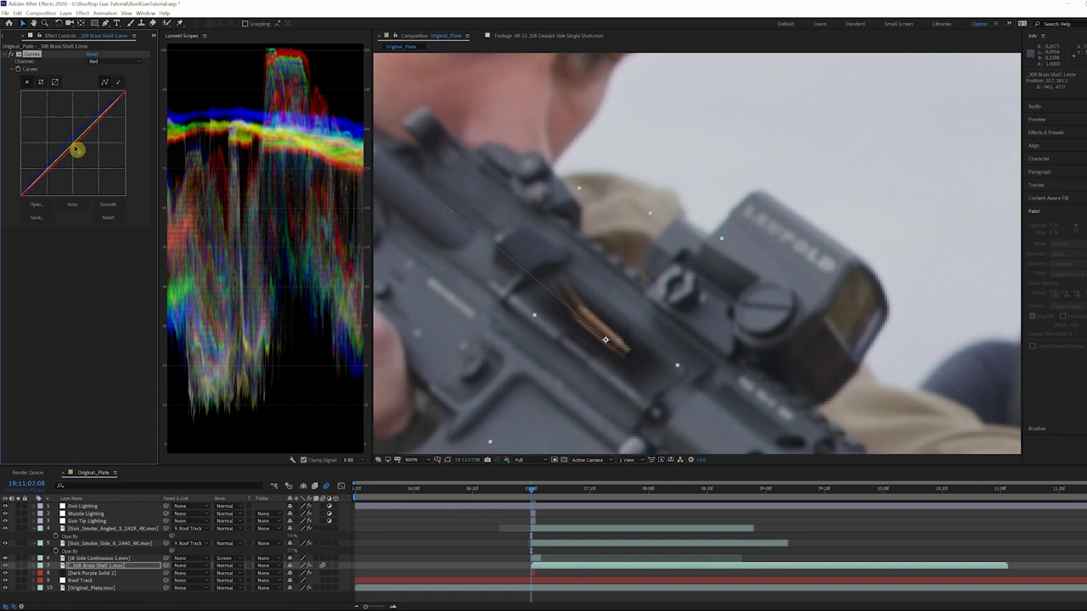
# Examine the frames after the shot to check the shell's flight from the ejection port.
pyautogui.scroll(-3, 668, 355)
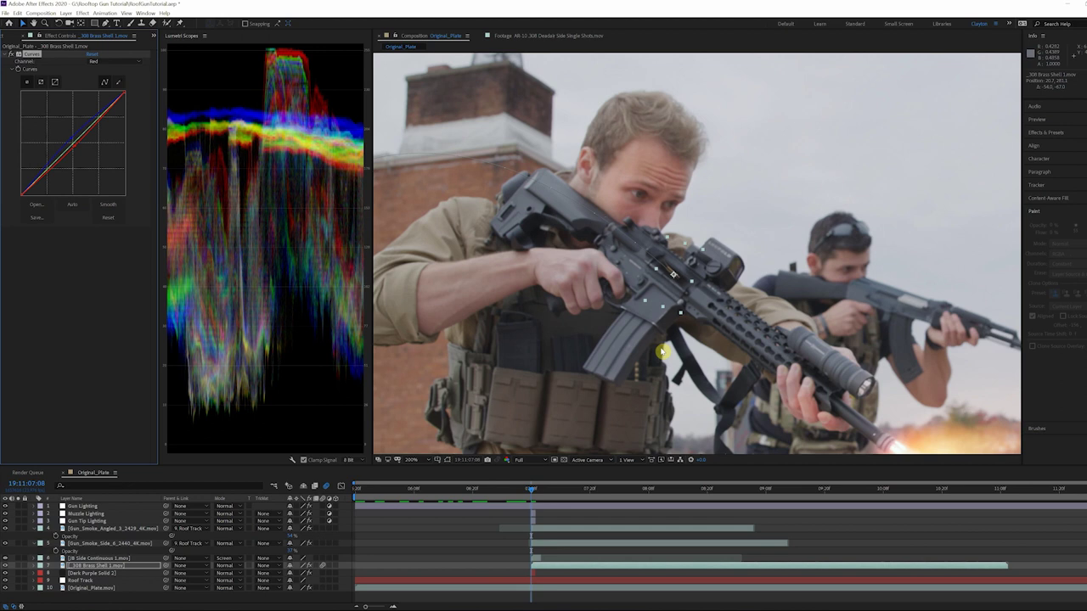
pyautogui.press('pagedown')
pyautogui.press('pagedown')
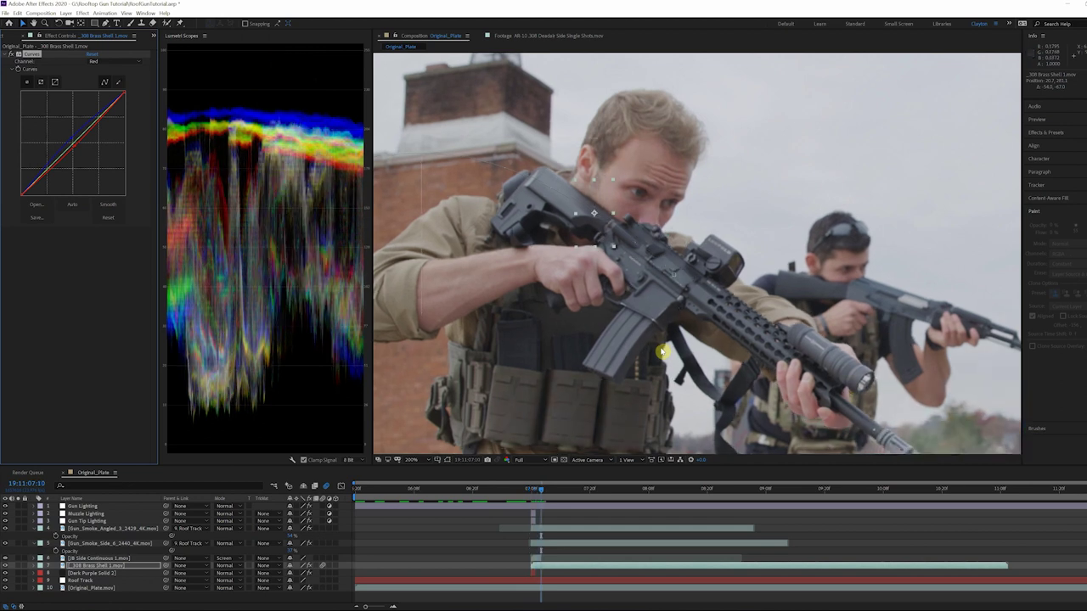
pyautogui.press('pagedown')
pyautogui.press('pagedown')
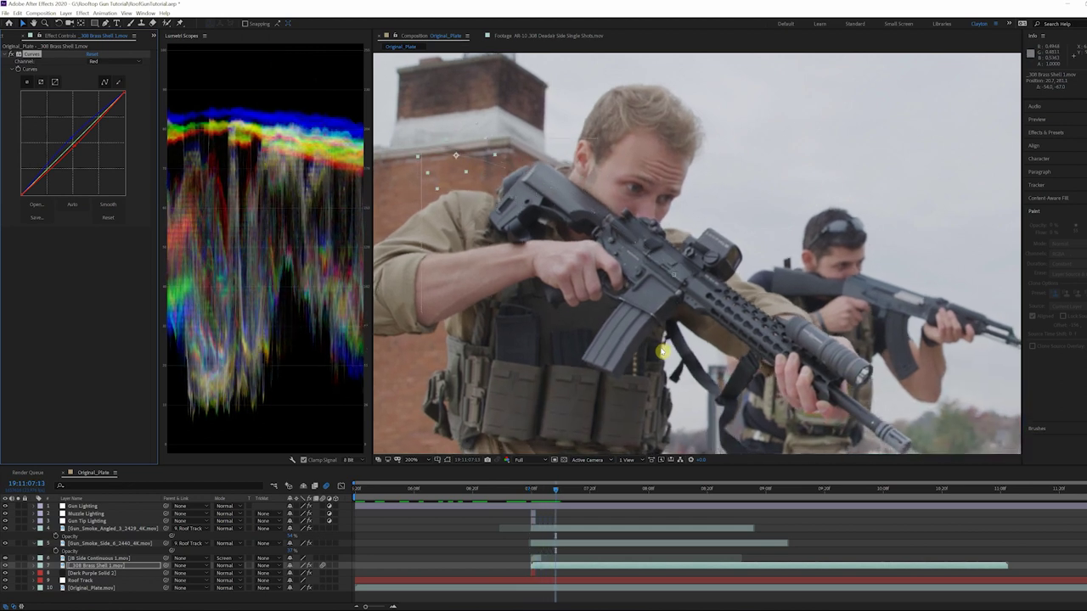
pyautogui.press('pageup')
pyautogui.press('pageup')
pyautogui.press('pageup')
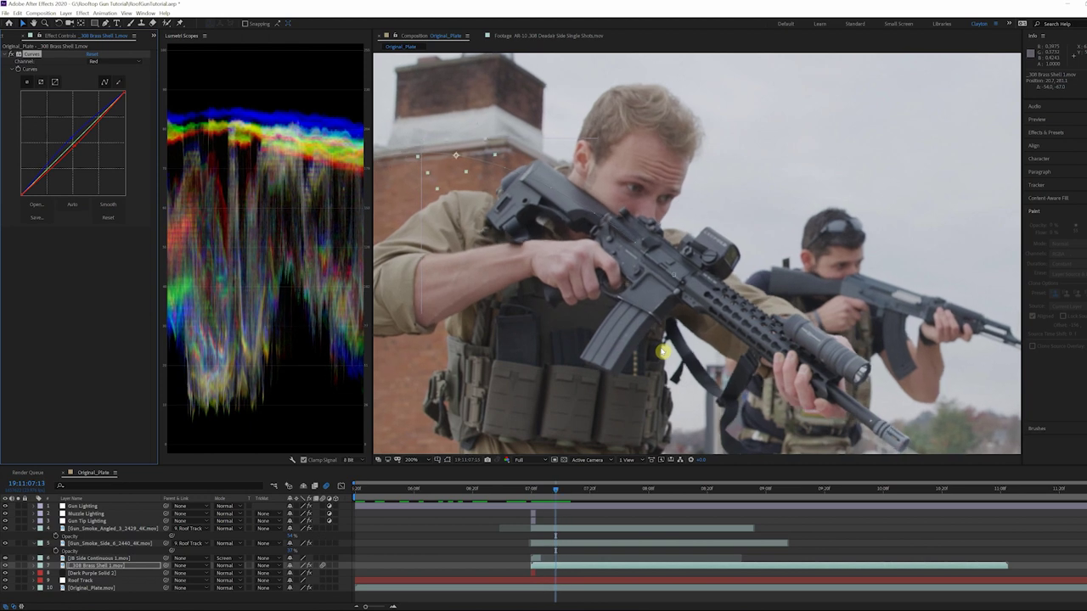
pyautogui.press('pageup')
pyautogui.press('pageup')
pyautogui.press('pageup')
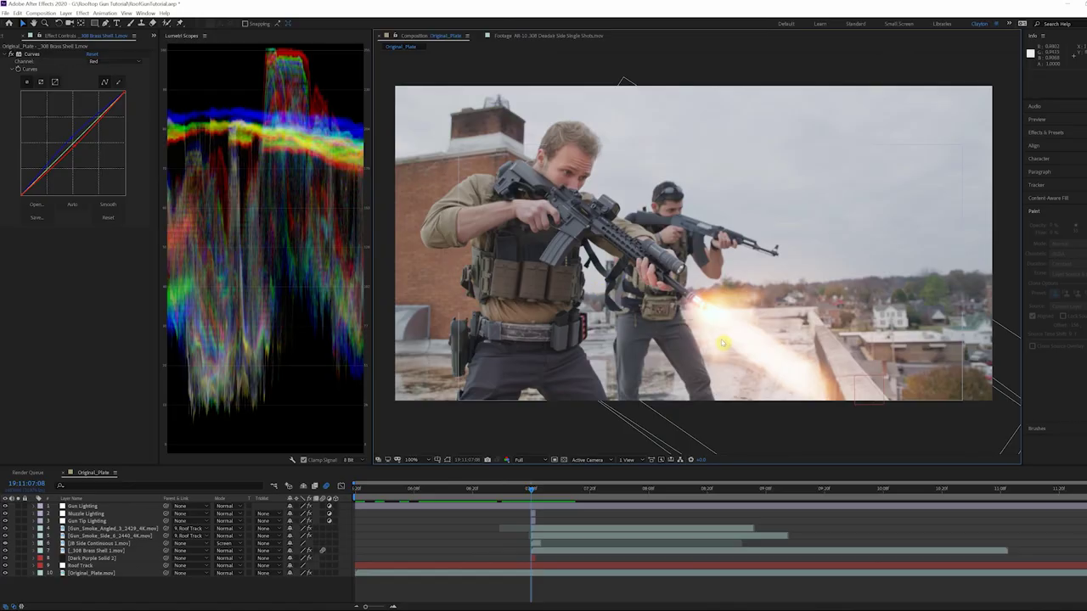
# Go to 19:11:06:12, where the front shooter blinks, and duplicate the Original_Plate layer.
pyautogui.scroll(4, 594, 201)
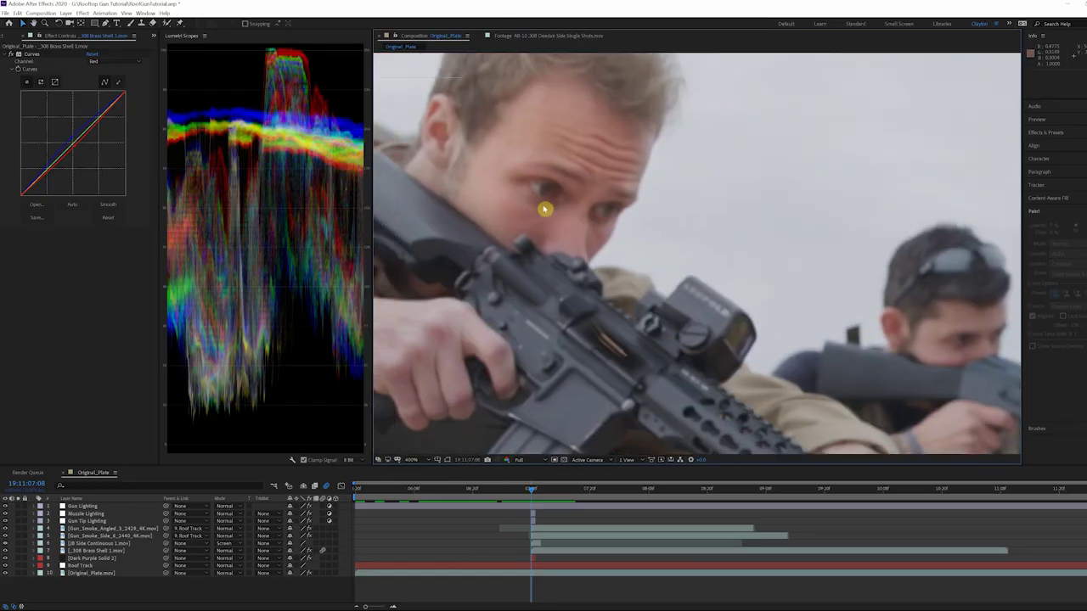
pyautogui.moveTo(530, 493); pyautogui.dragTo(433, 494)
pyautogui.click(461, 575)
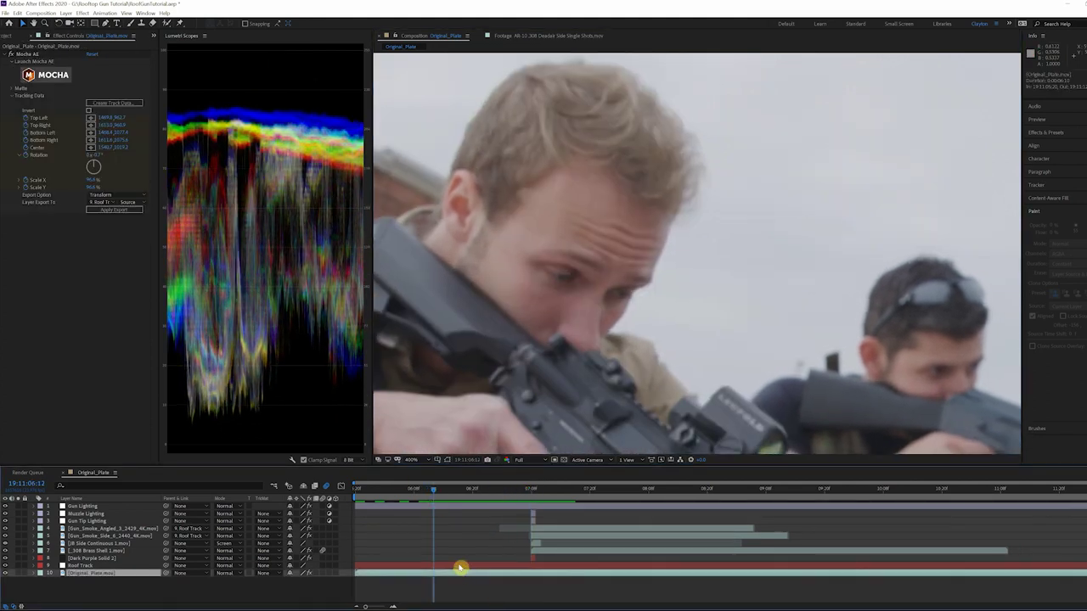
pyautogui.hotkey('ctrl', 'd')
# Mask the front shooter's closed eye on the duplicated plate, check it in isolation and reveal the mask properties.
pyautogui.scroll(1, 558, 273)
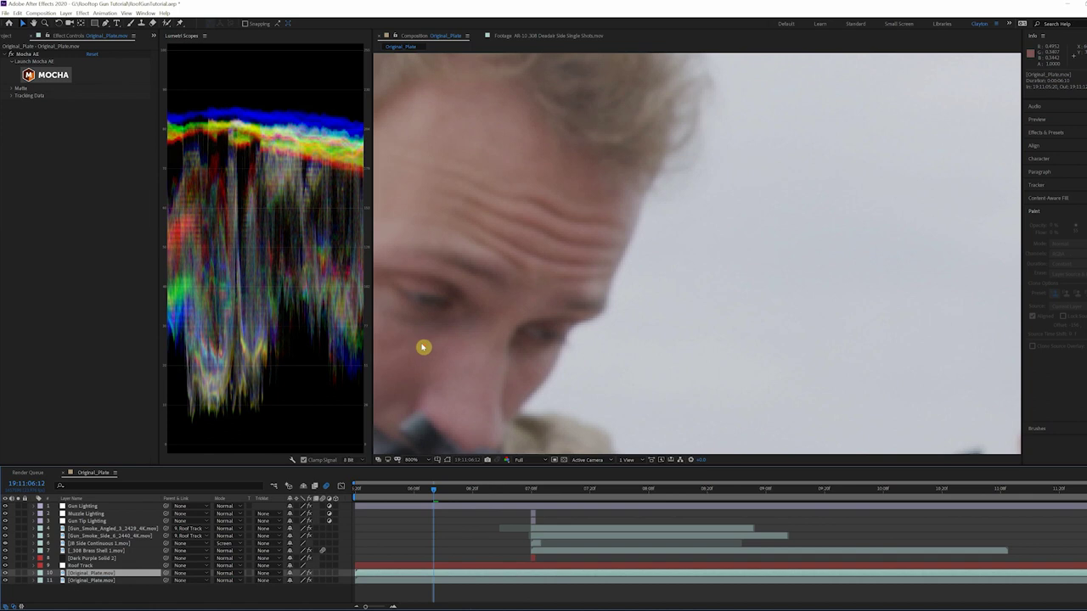
pyautogui.moveTo(423, 348); pyautogui.dragTo(577, 327)
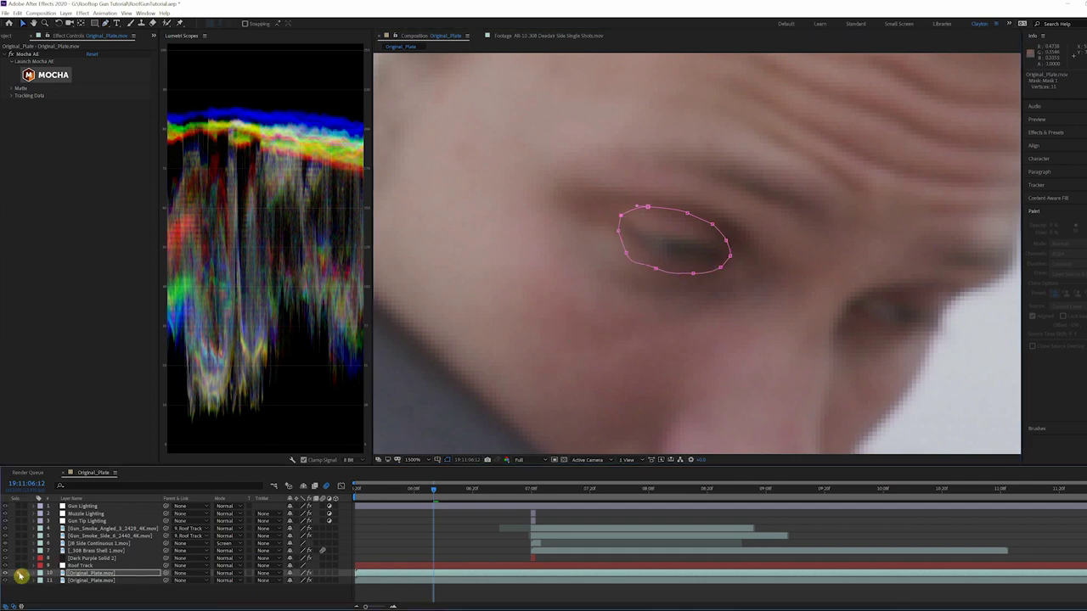
pyautogui.click(19, 573)
pyautogui.click(19, 573)
pyautogui.press('m')
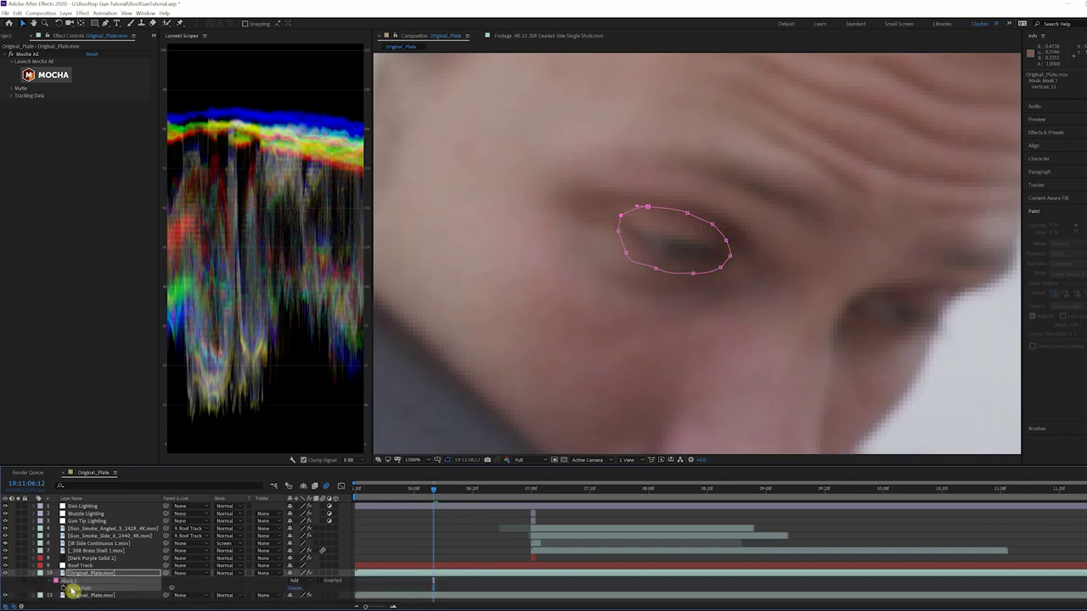
# Keyframe the eye mask's path, move the mask to follow the eye at 19:11:06:11 and isolate the layer.
pyautogui.press('pageup')
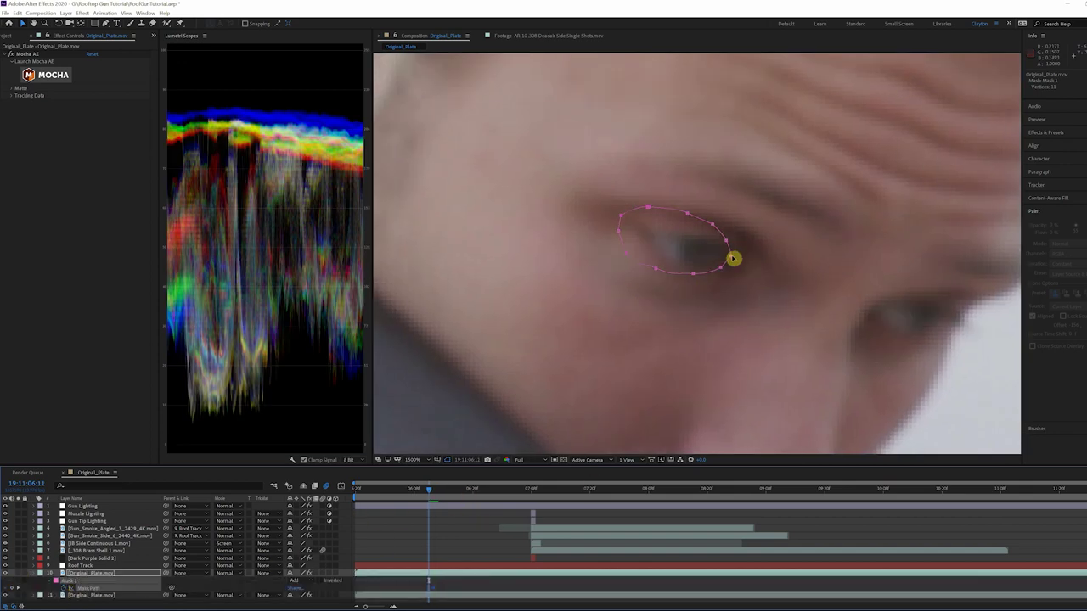
pyautogui.doubleClick(732, 258)
pyautogui.moveTo(701, 251); pyautogui.dragTo(721, 255)
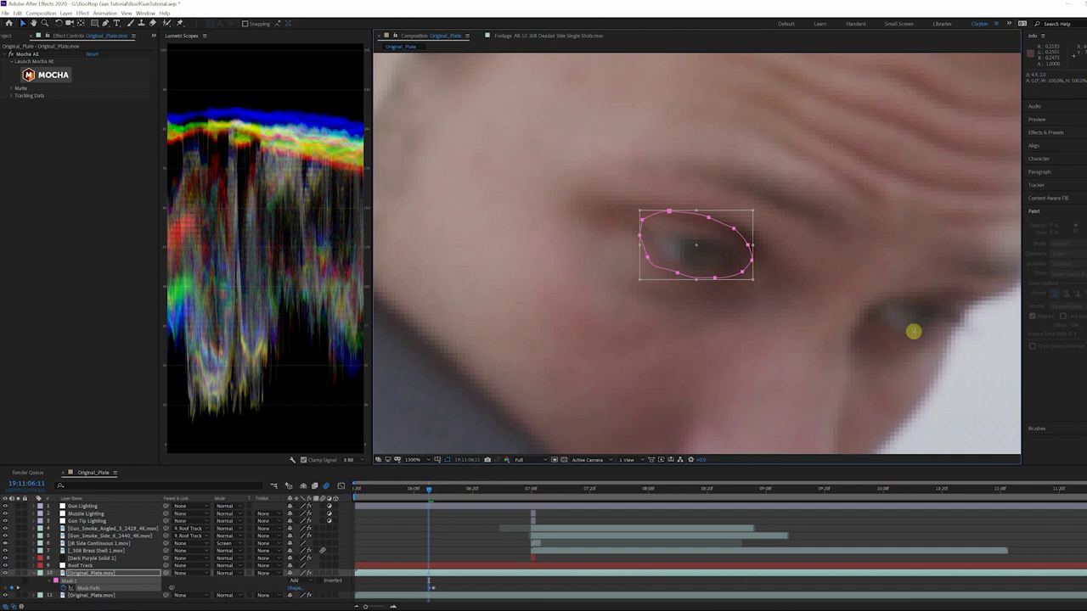
pyautogui.click(19, 574)
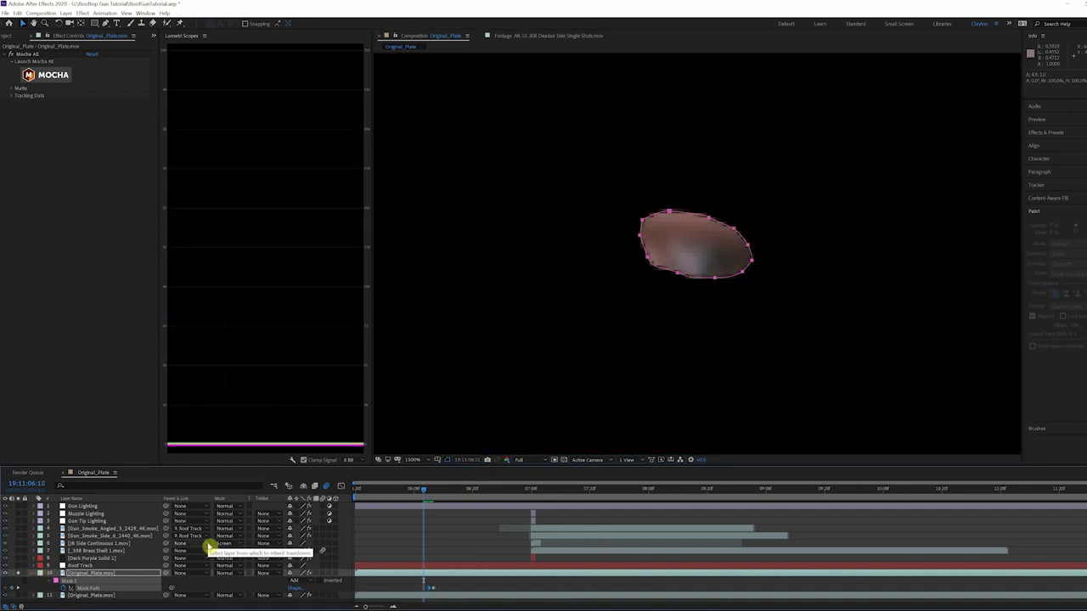
# Show all layers again and move the eye mask to follow the front shooter's eye at 19:11:06:13.
pyautogui.press('pagedown')
pyautogui.press('pagedown')
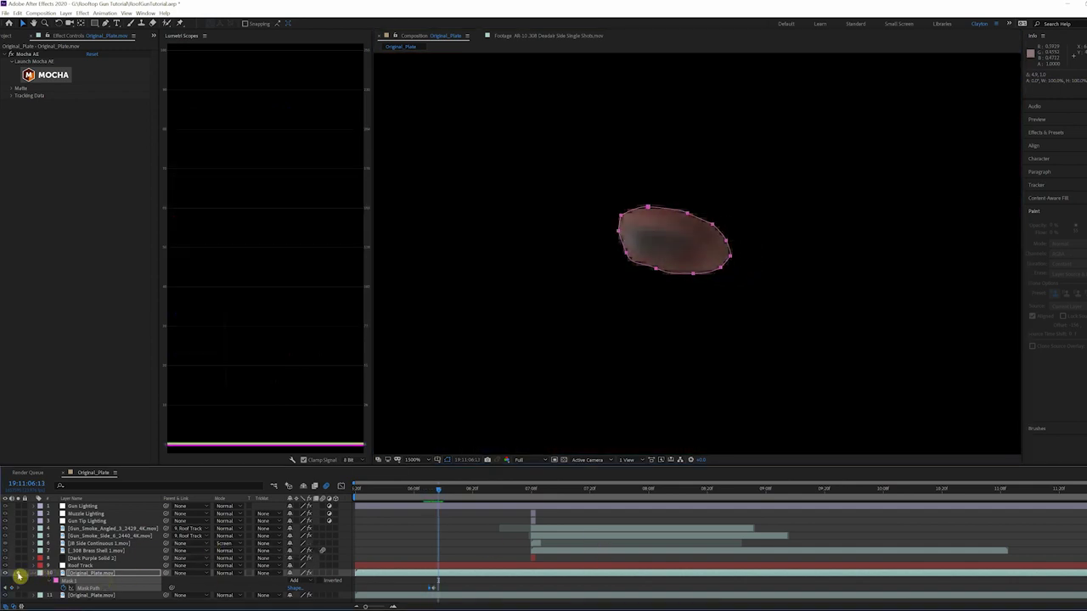
pyautogui.click(19, 574)
pyautogui.moveTo(689, 216); pyautogui.dragTo(674, 213)
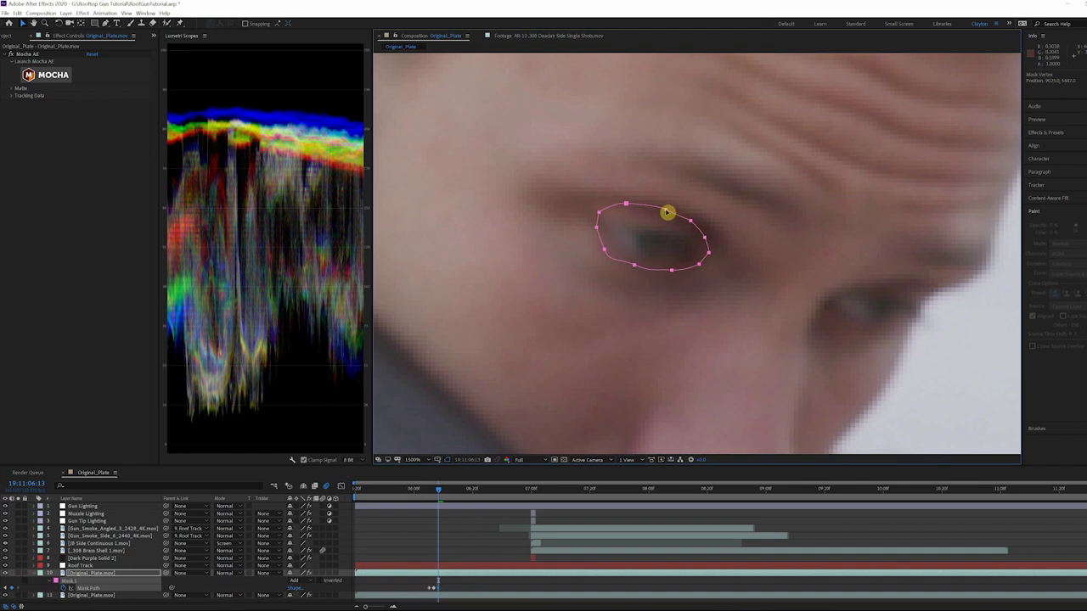
pyautogui.press('pageup')
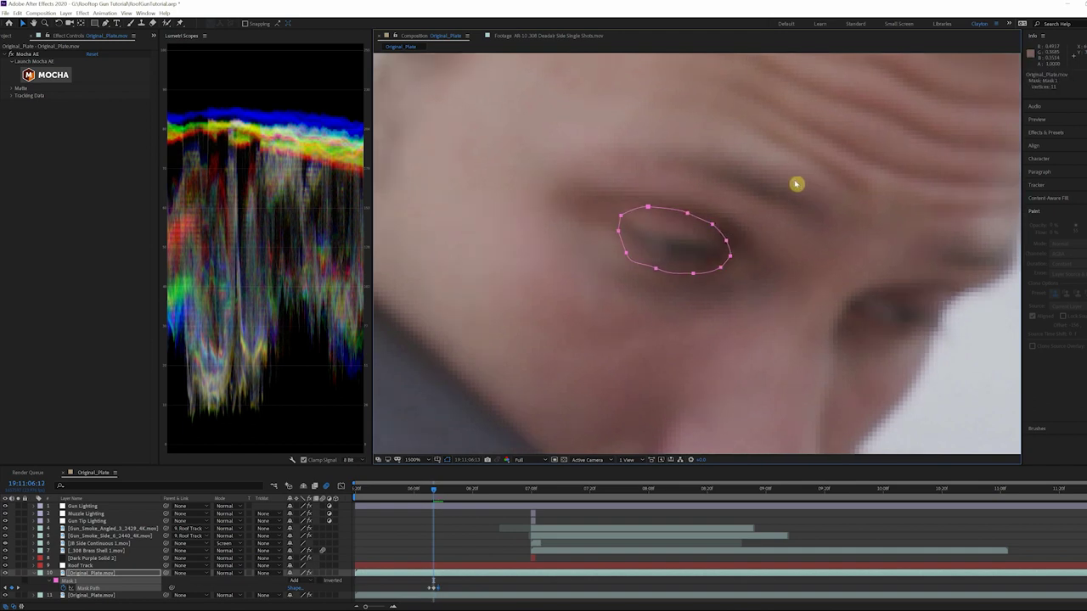
pyautogui.press('pagedown')
# Trim the masked Original_Plate duplicate to the blink frames from 19:11:06:11 to 19:11:06:13.
pyautogui.press('pageup')
pyautogui.press('pageup')
pyautogui.click(444, 579)
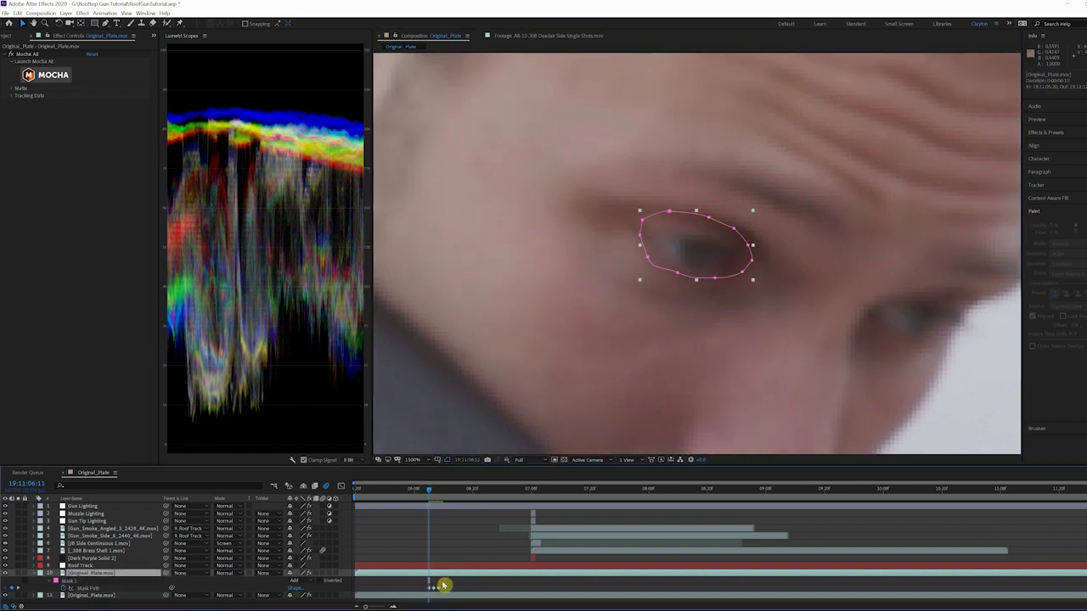
pyautogui.press('pagedown')
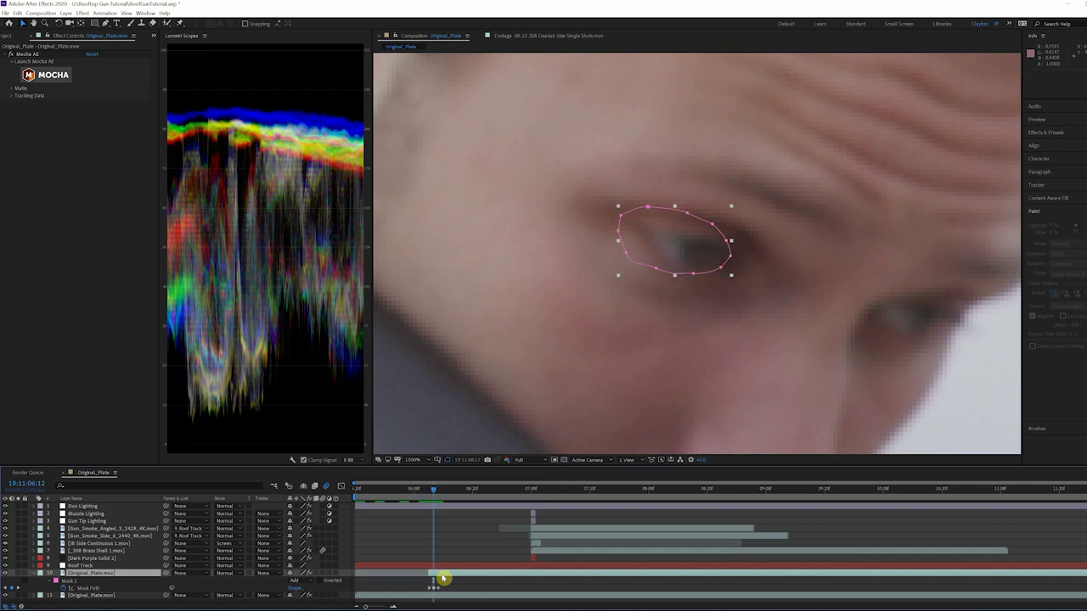
pyautogui.press('pagedown')
pyautogui.hotkey('alt', ']')
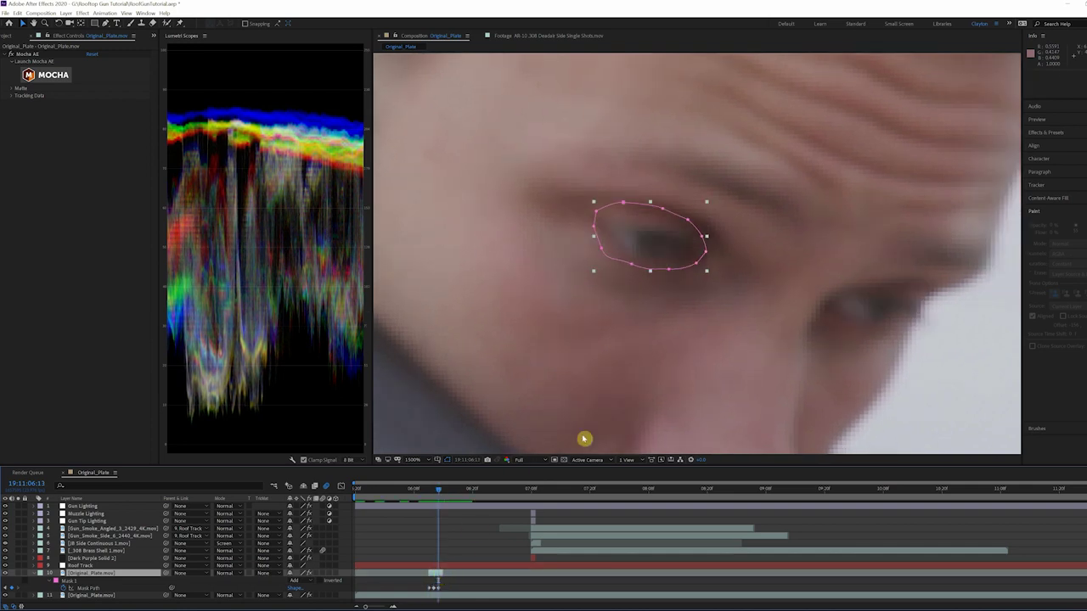
# Move the trimmed blink layer to start at 19:11:07:08, align it over the shooter's eye and reveal its Position property.
pyautogui.click(531, 492)
pyautogui.scroll(-5, 631, 247)
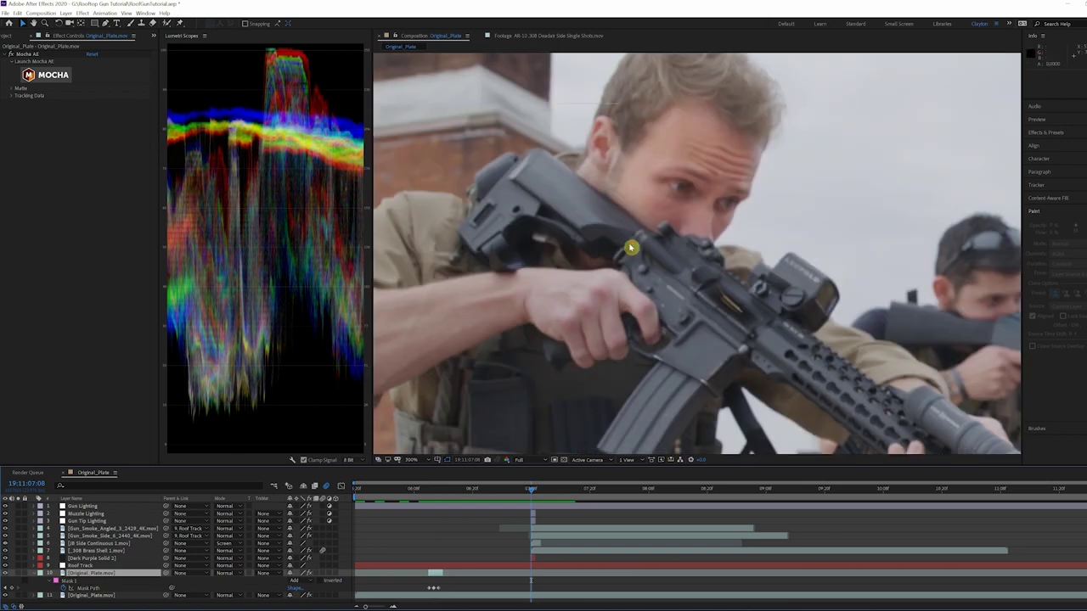
pyautogui.moveTo(434, 573); pyautogui.dragTo(514, 579)
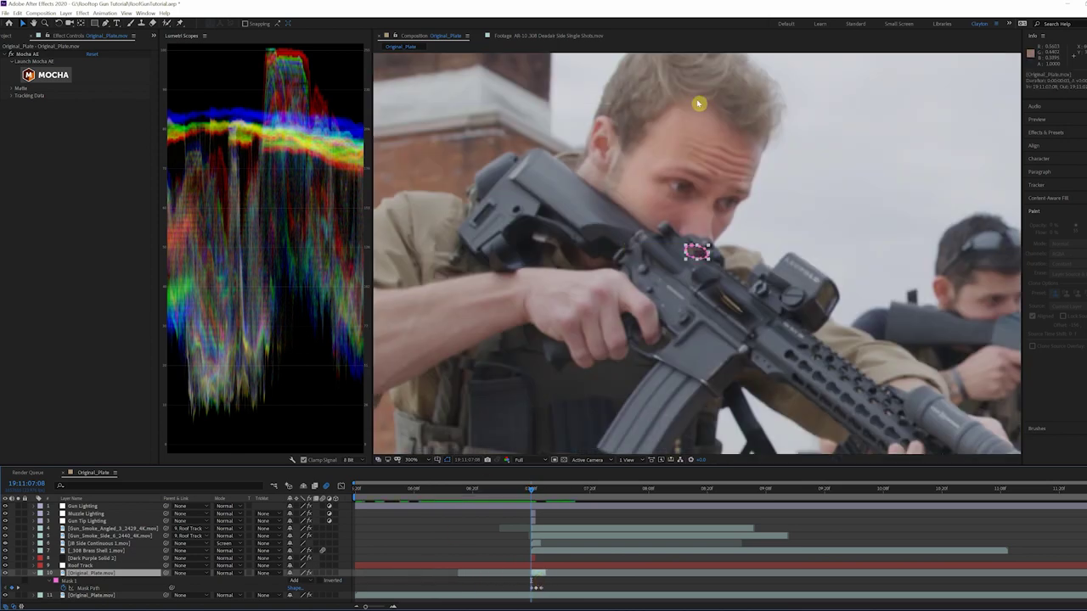
pyautogui.scroll(4, 692, 252)
pyautogui.moveTo(650, 243); pyautogui.dragTo(611, 266)
pyautogui.press('p')
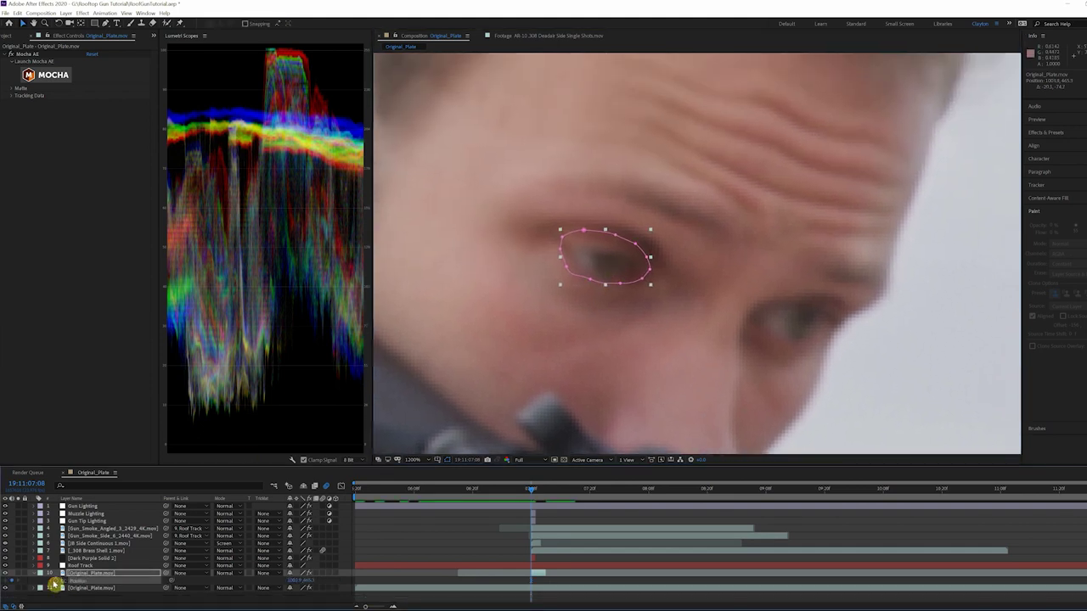
# Hide the mask outline to check the blink patch and feather the eye mask to blend its edge.
pyautogui.scroll(-3, 649, 319)
pyautogui.scroll(-4, 650, 320)
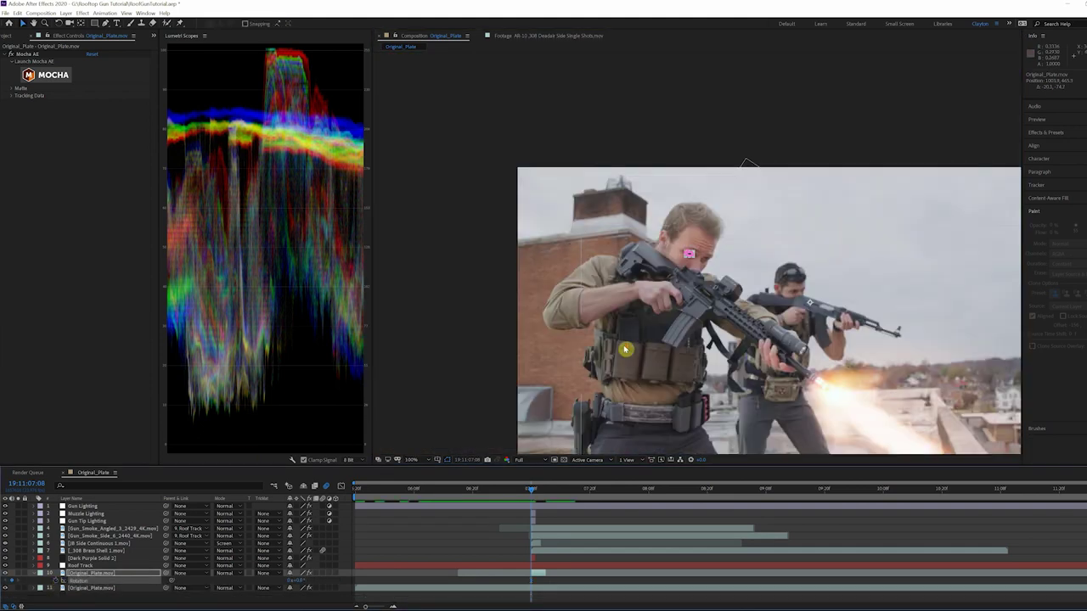
pyautogui.scroll(6, 675, 272)
pyautogui.click(448, 460)
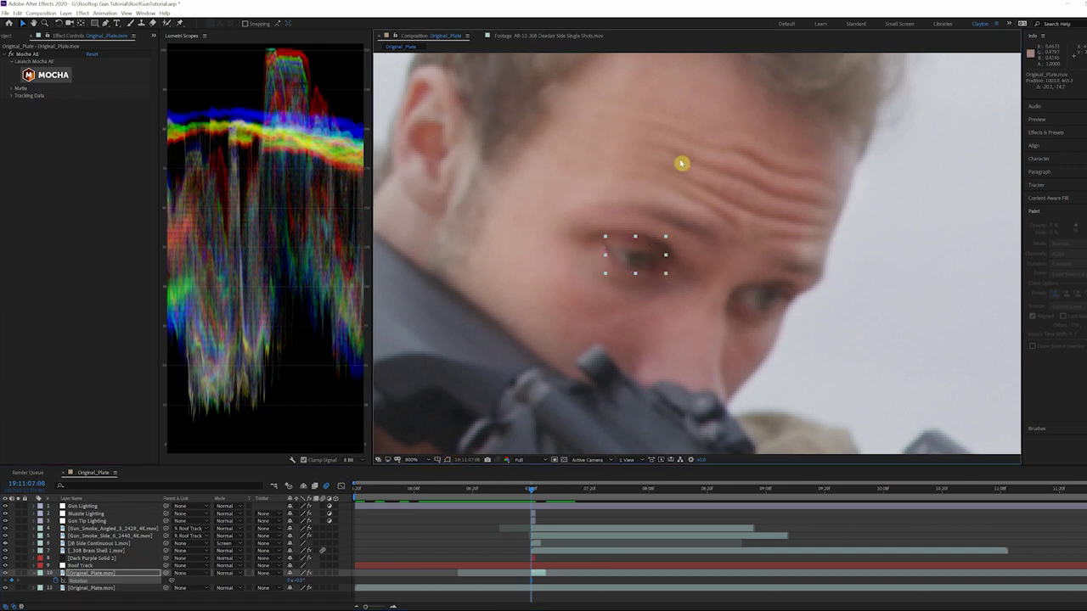
pyautogui.scroll(3, 752, 383)
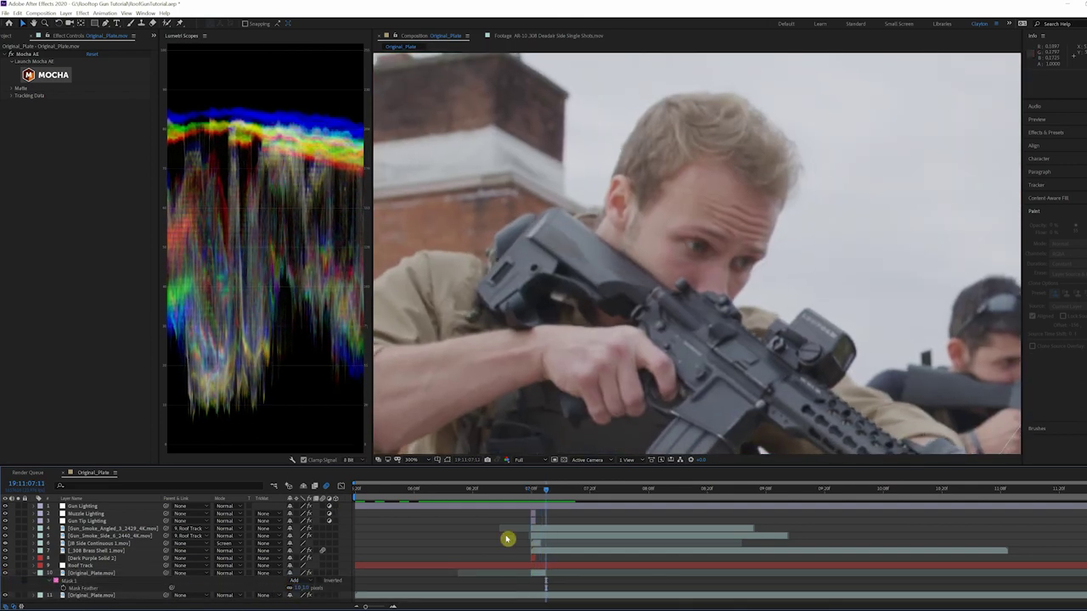
pyautogui.press('pageup')
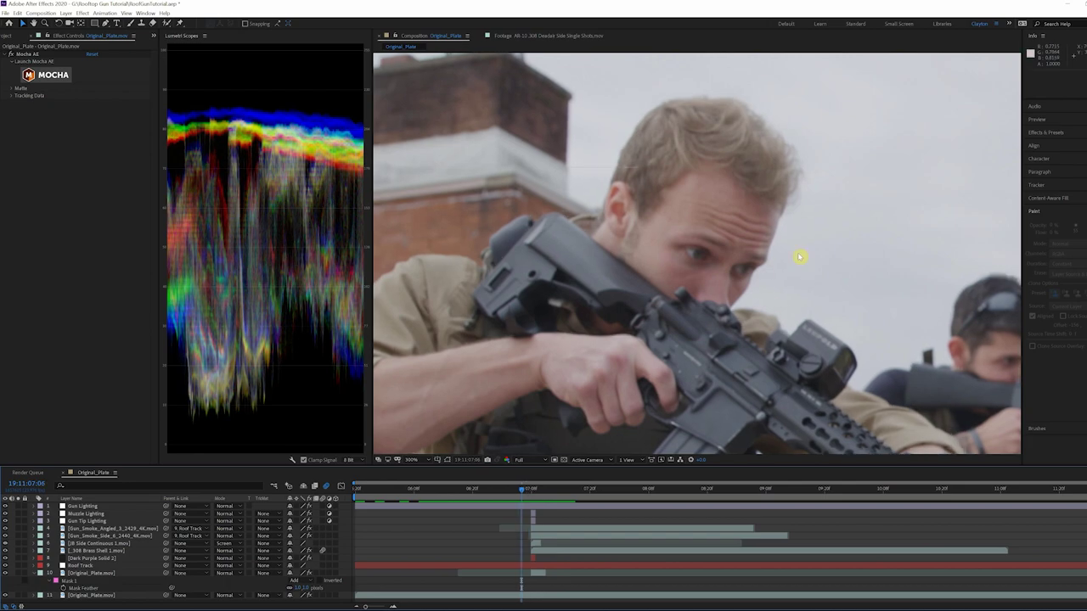